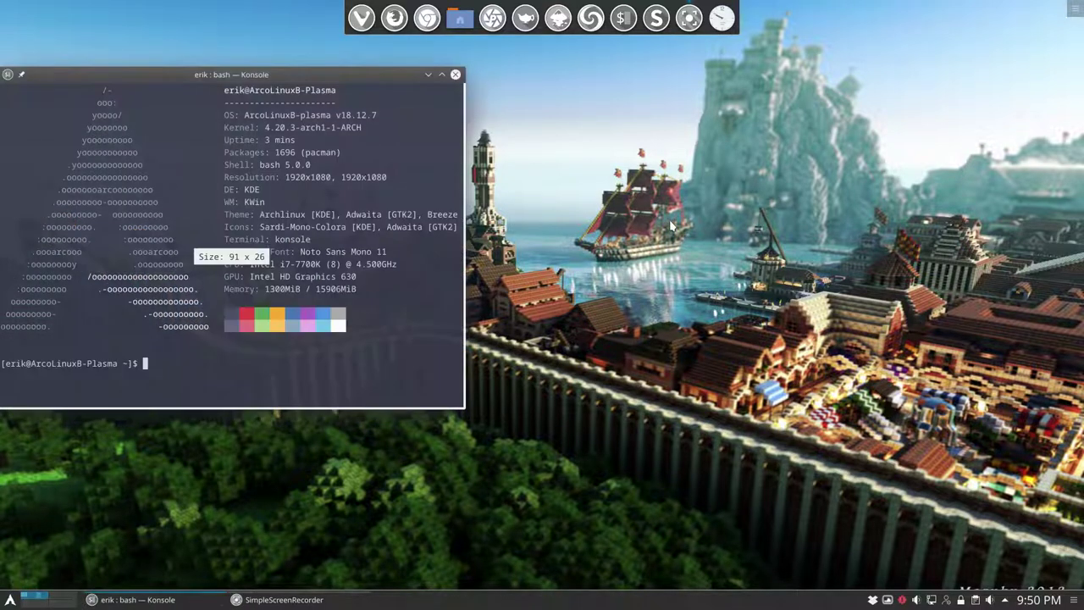
- Move the terminal window towards the middle of the desktop and examine the ArcoLinux version in the system information
drag(263, 78, 507, 116)
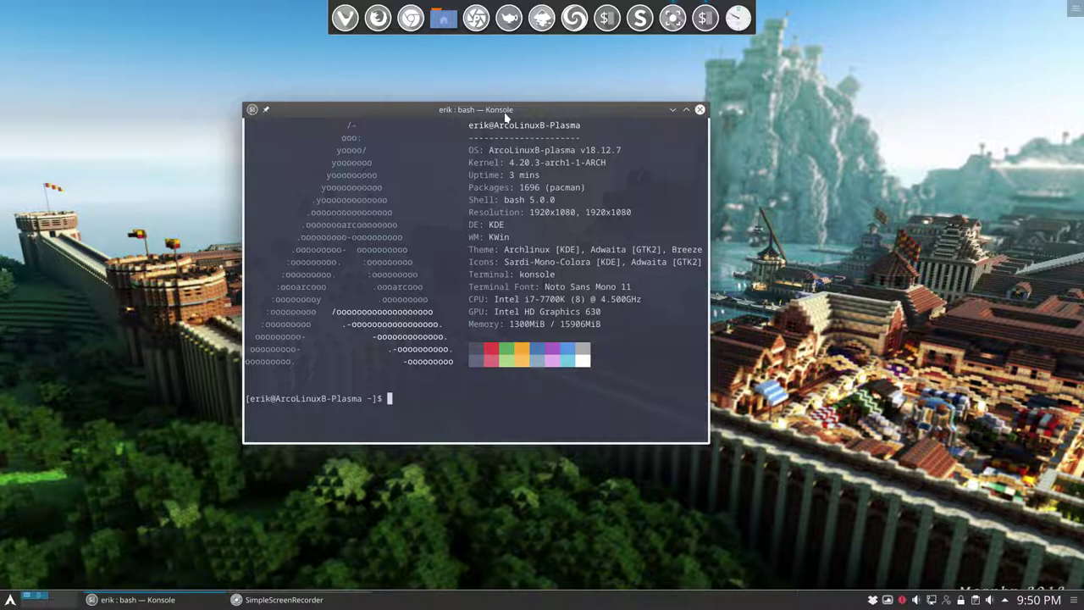
drag(490, 113, 722, 110)
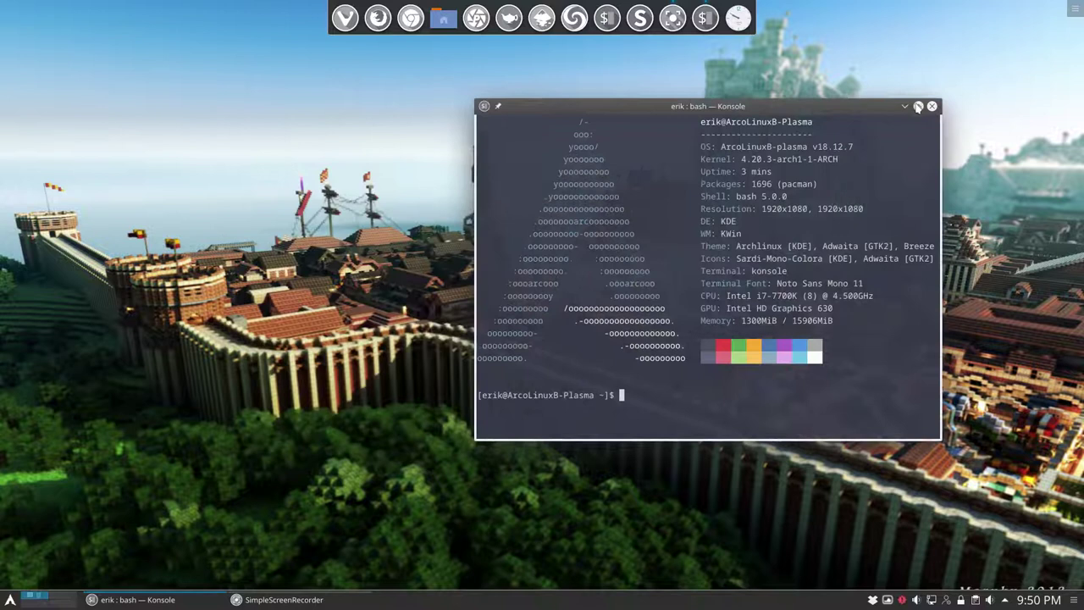
drag(828, 147, 853, 148)
drag(757, 102, 719, 114)
drag(795, 157, 819, 157)
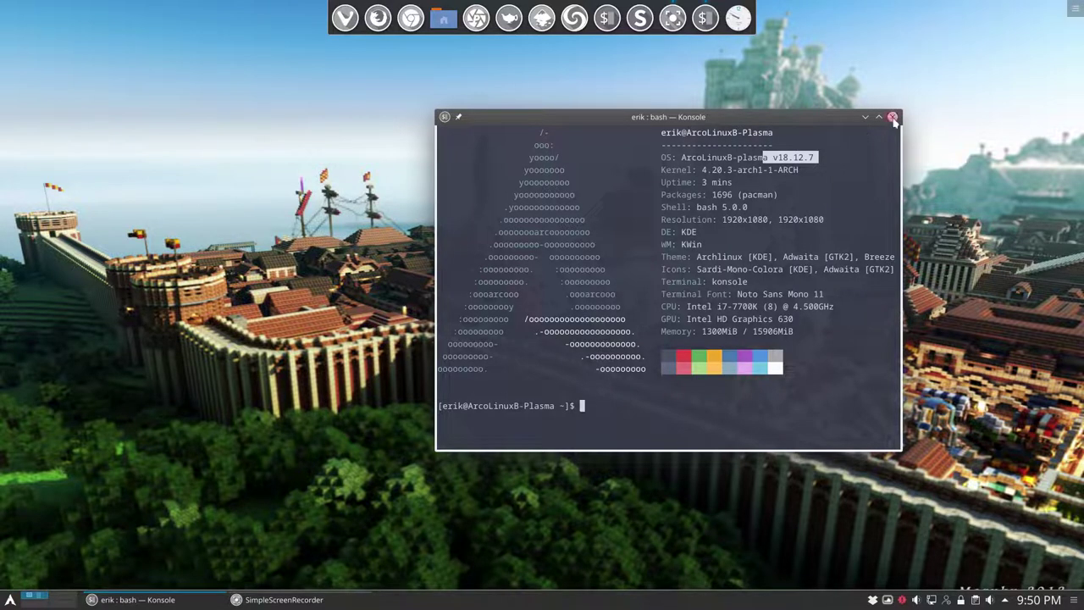
click(644, 382)
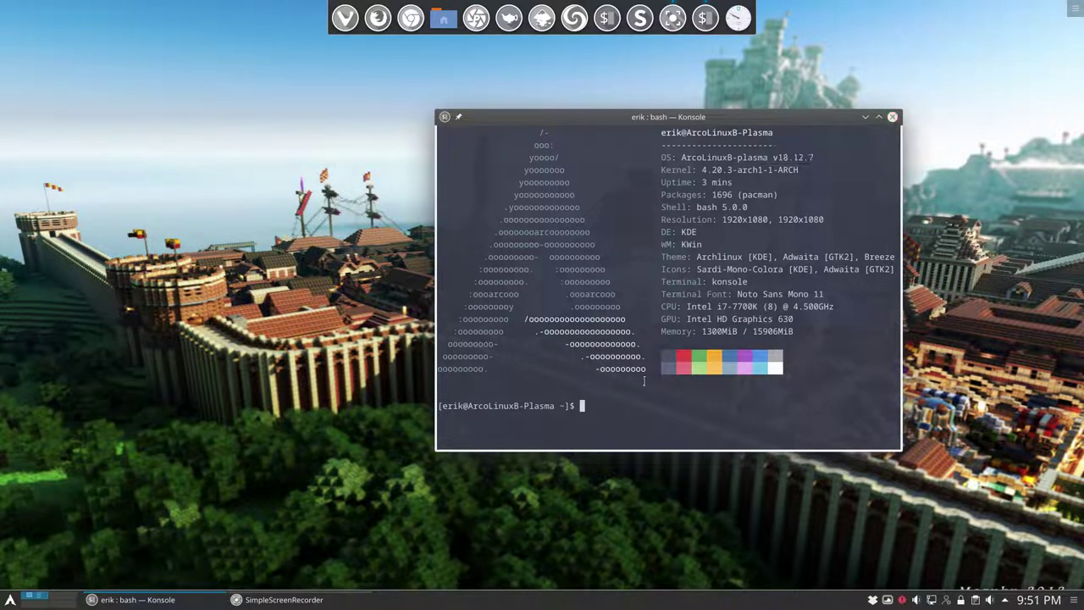
- Run the update command in the terminal and authorise it with the sudo password
text(update)
key(Return)
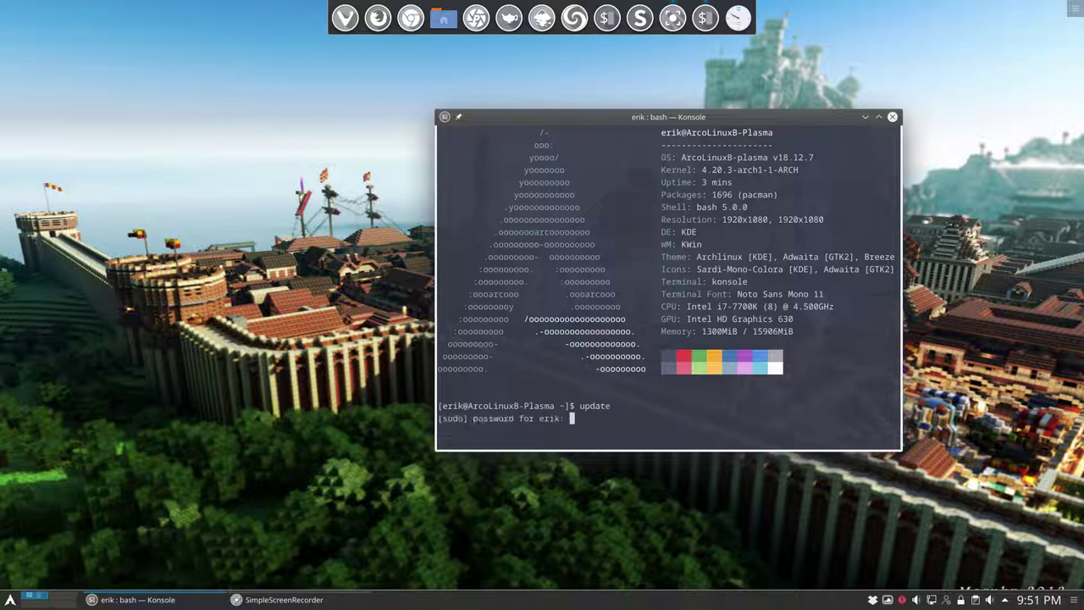
key(Return)
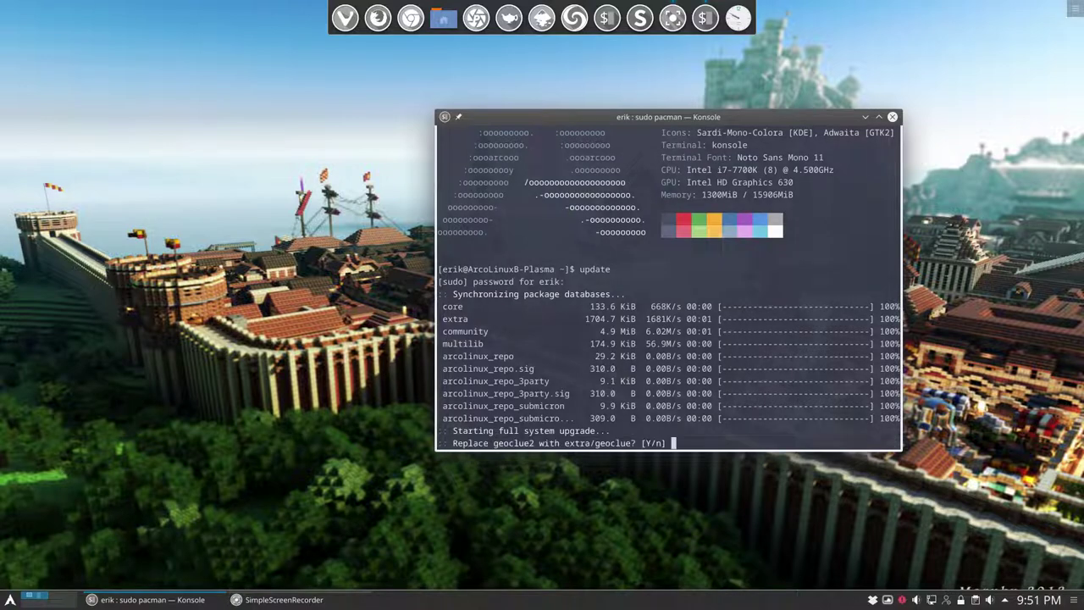
- Accept replacing geoclue2, libmariadbclient and libsystemd, and proceed with installing the full system upgrade
text(y)
key(Return)
text(y)
key(Return)
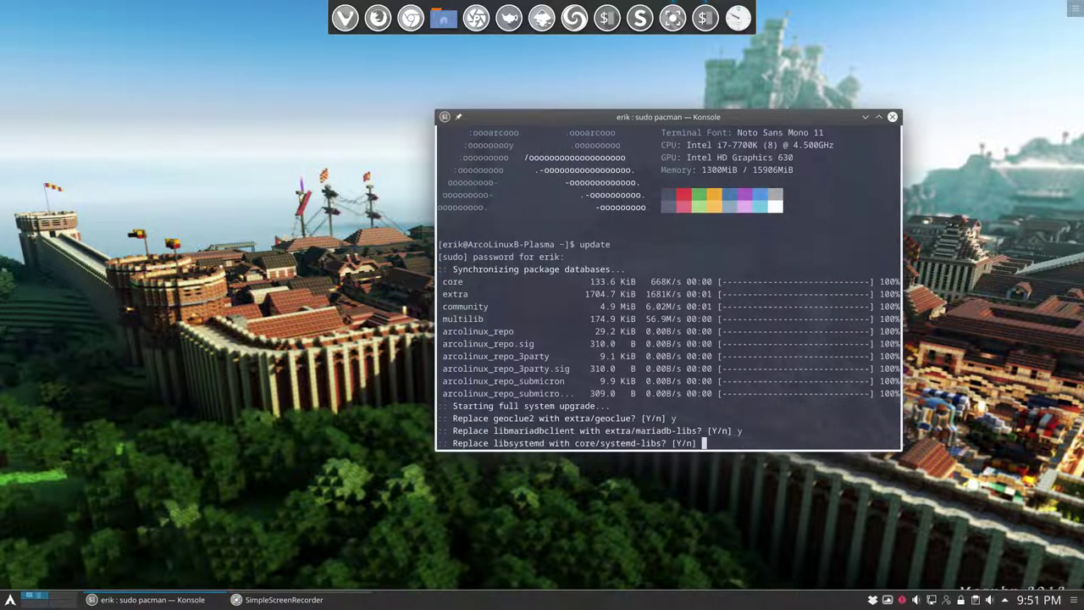
key(Return)
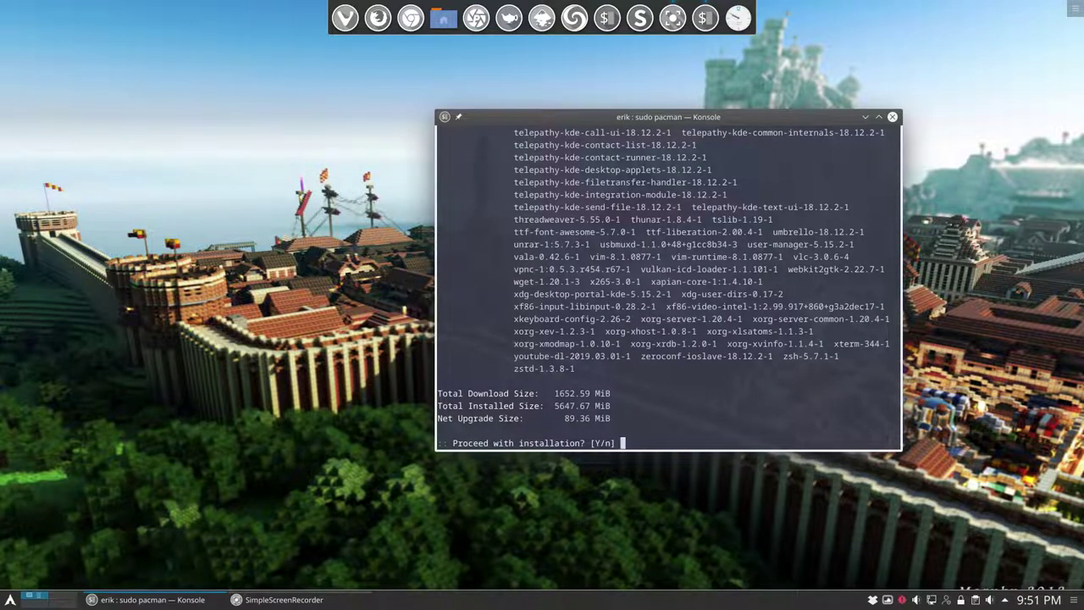
key(Return)
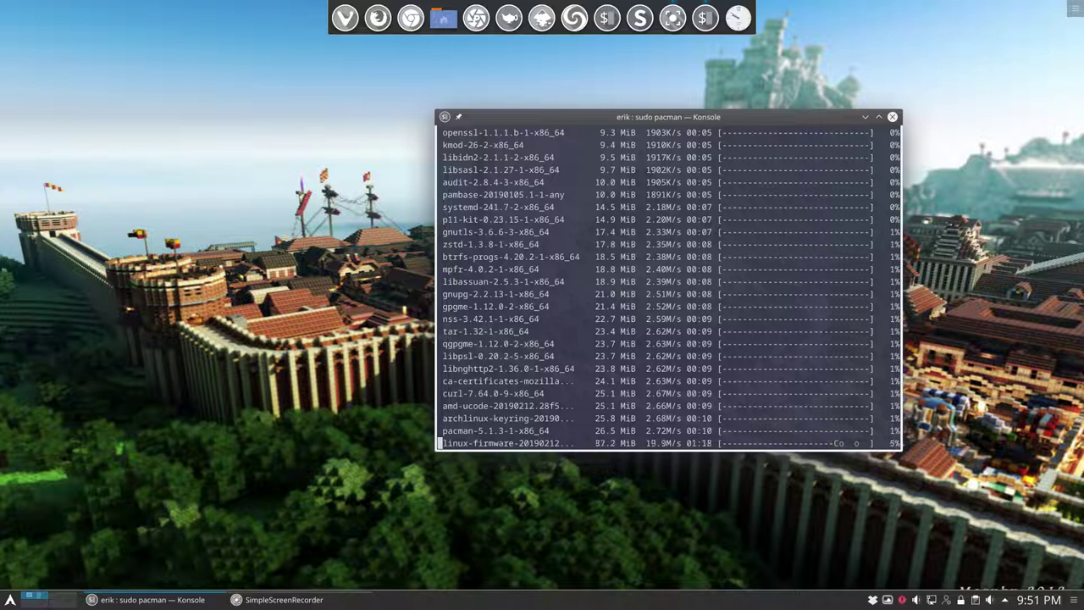
- Examine the list of packages in the upgrade, especially the arcolinux packages, and return to the download progress
scroll(620, 326, up, 10)
scroll(620, 327, up, 20)
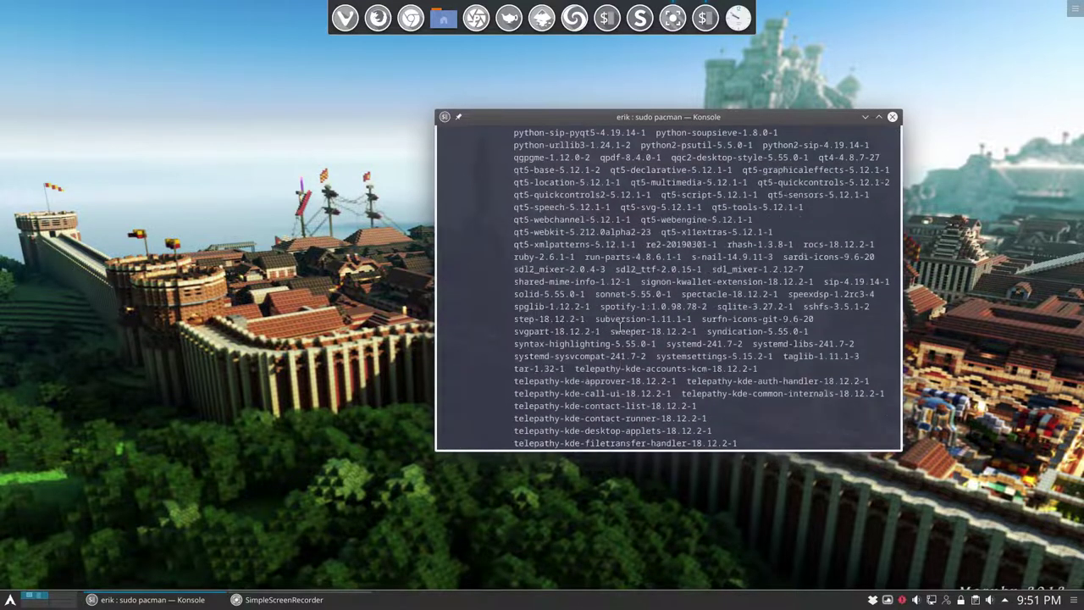
scroll(621, 325, up, 20)
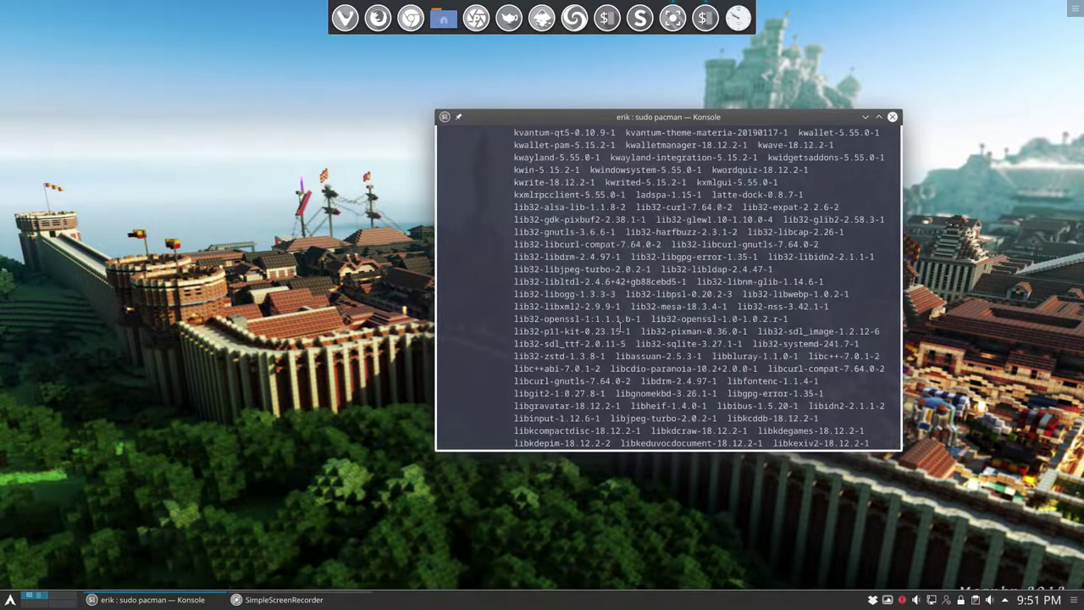
scroll(621, 326, up, 10)
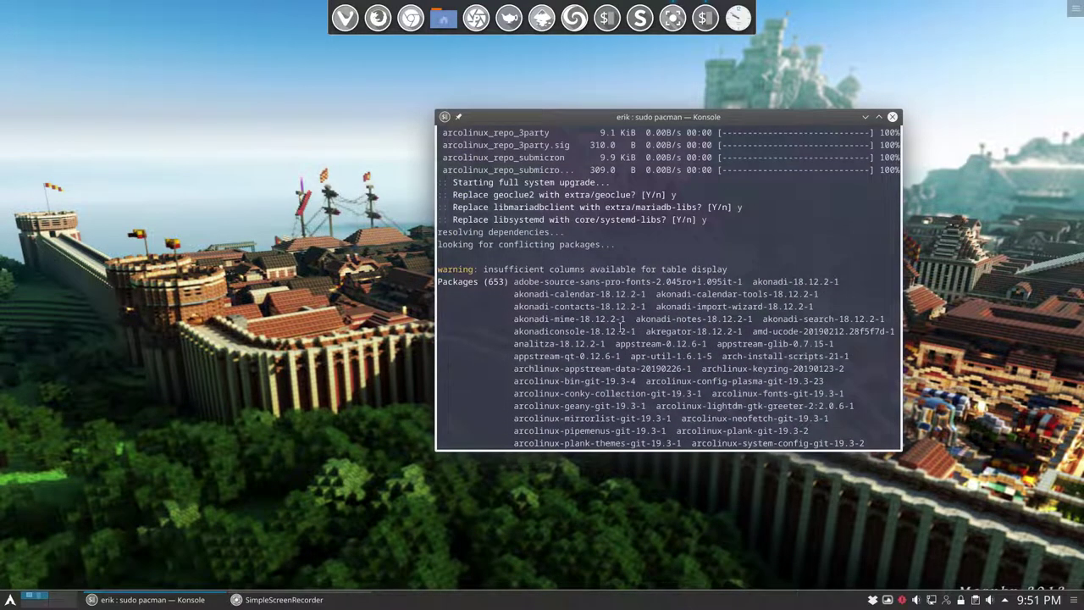
scroll(623, 325, down, 2)
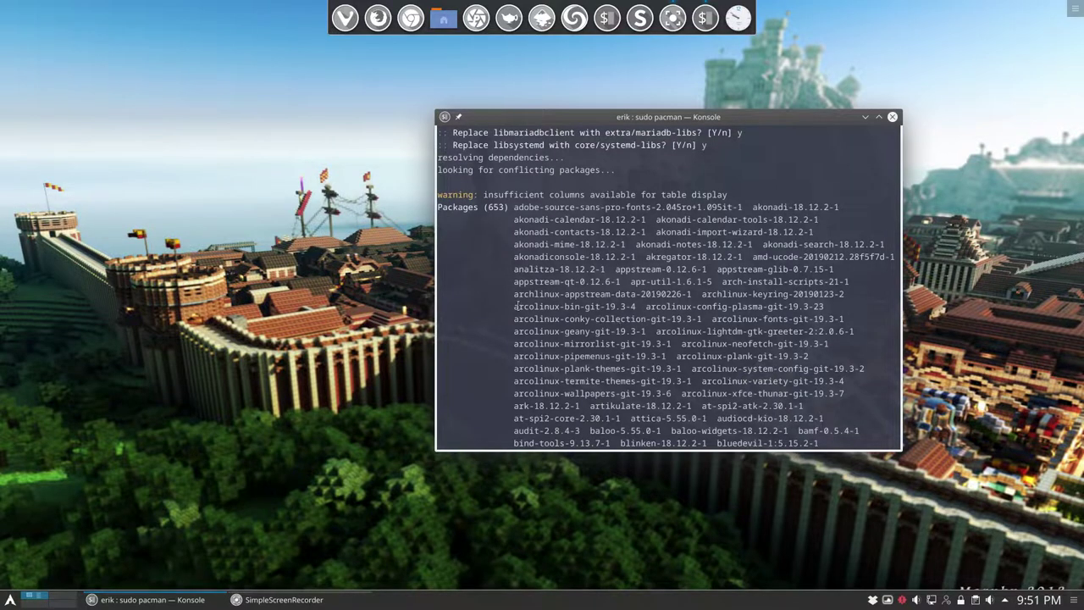
drag(516, 307, 841, 394)
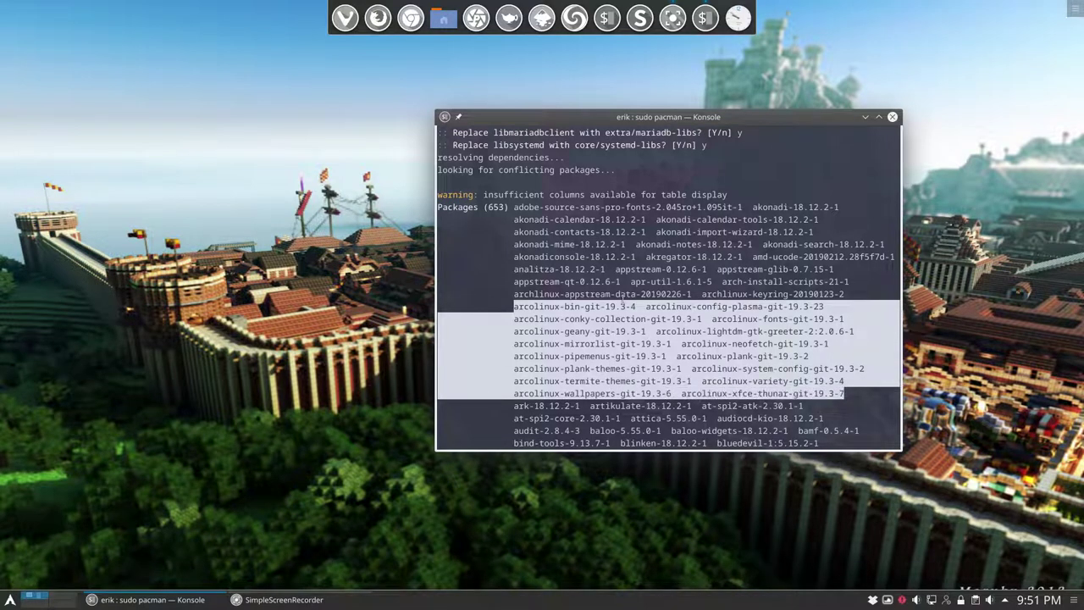
scroll(618, 240, down, 20)
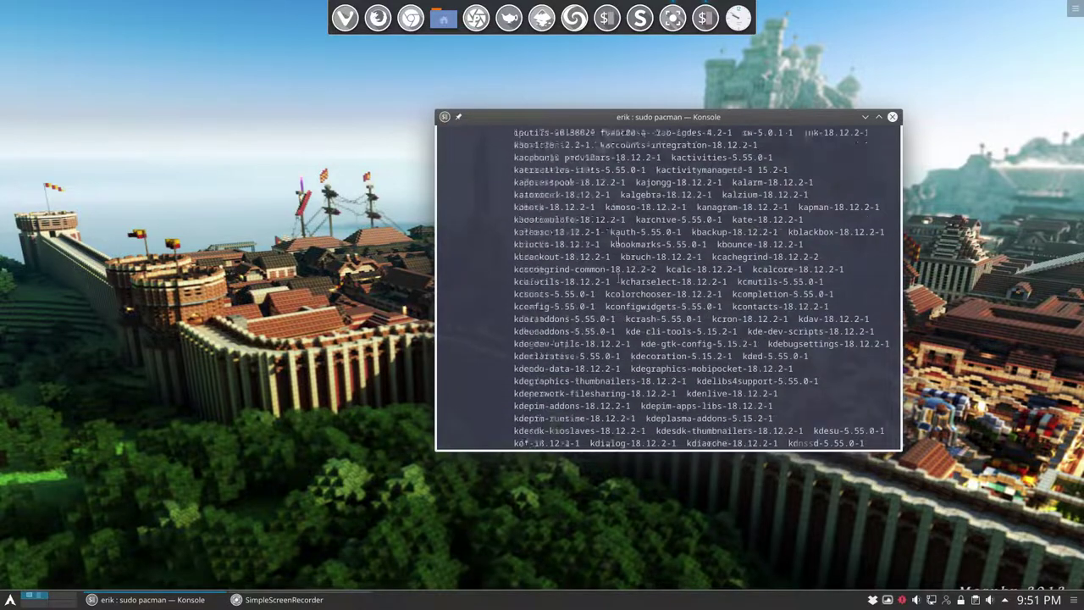
scroll(619, 241, down, 20)
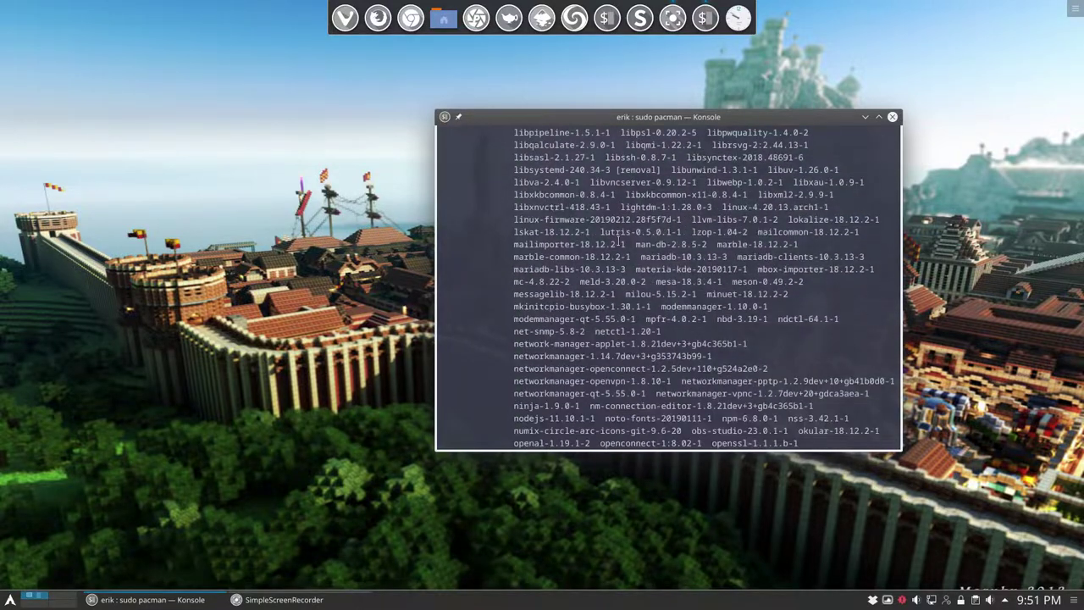
scroll(619, 241, down, 20)
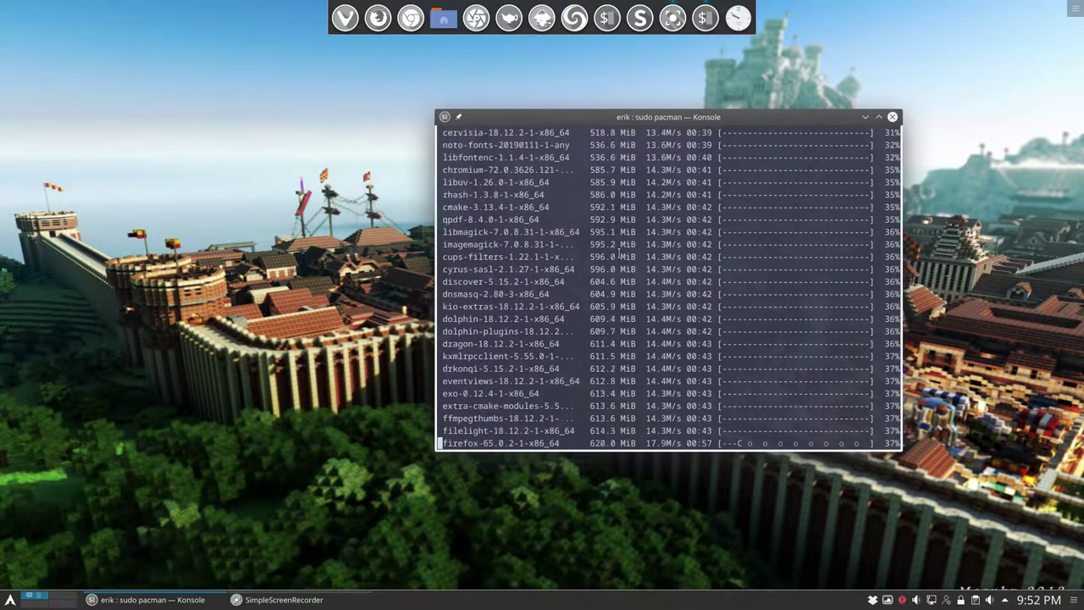
- Move the terminal window off this desktop view to leave the wallpaper clear
drag(644, 116, 728, 125)
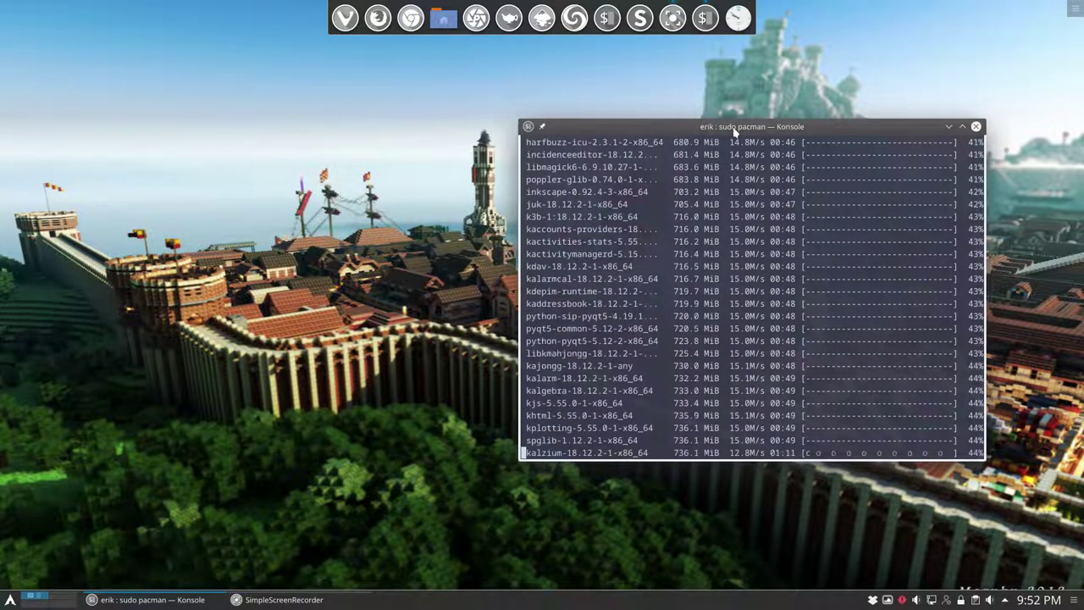
drag(736, 131, 750, 142)
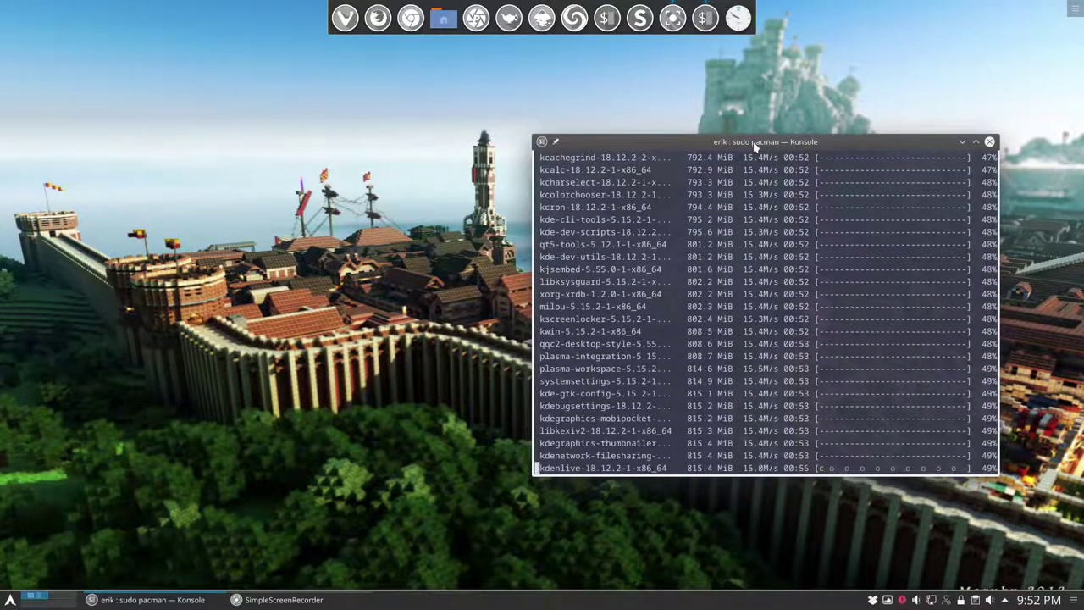
drag(757, 141, 1083, 143)
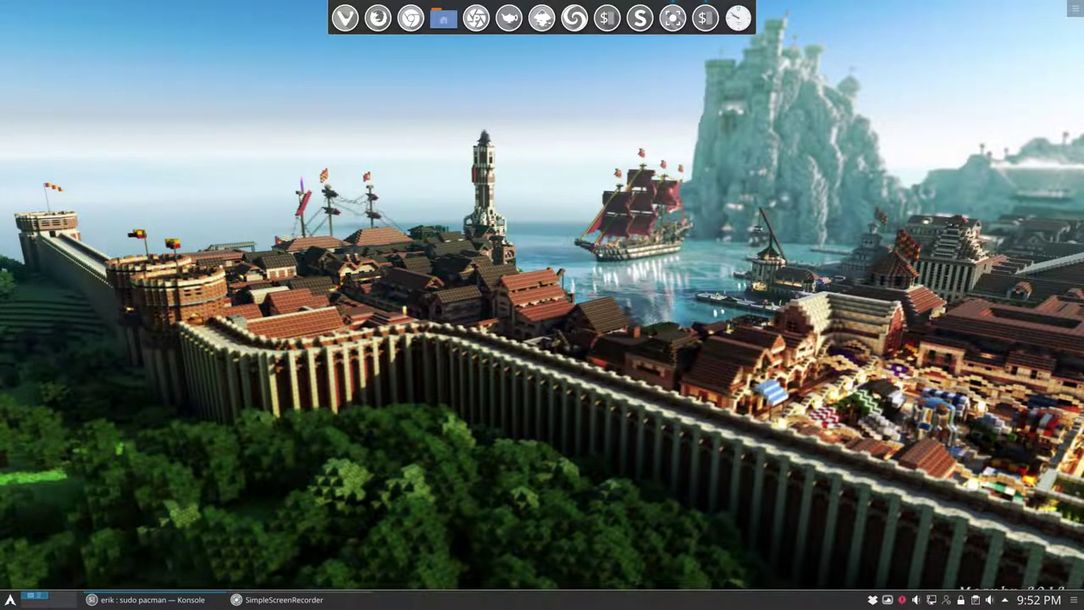
- Open the application launcher's configuration and bring up the chooser for its icon
right_click(9, 601)
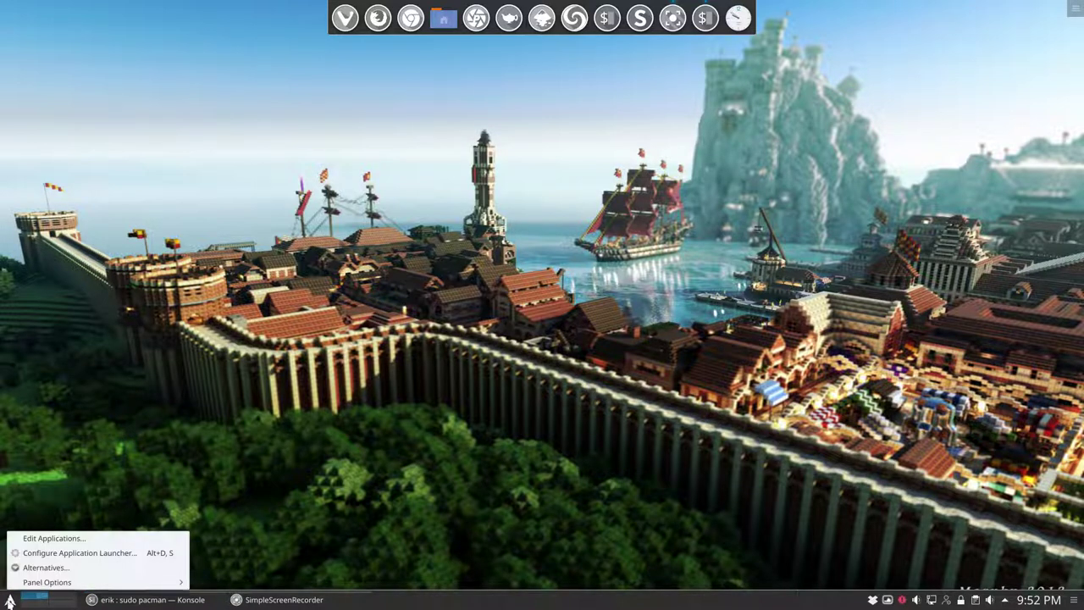
mouse_move(49, 586)
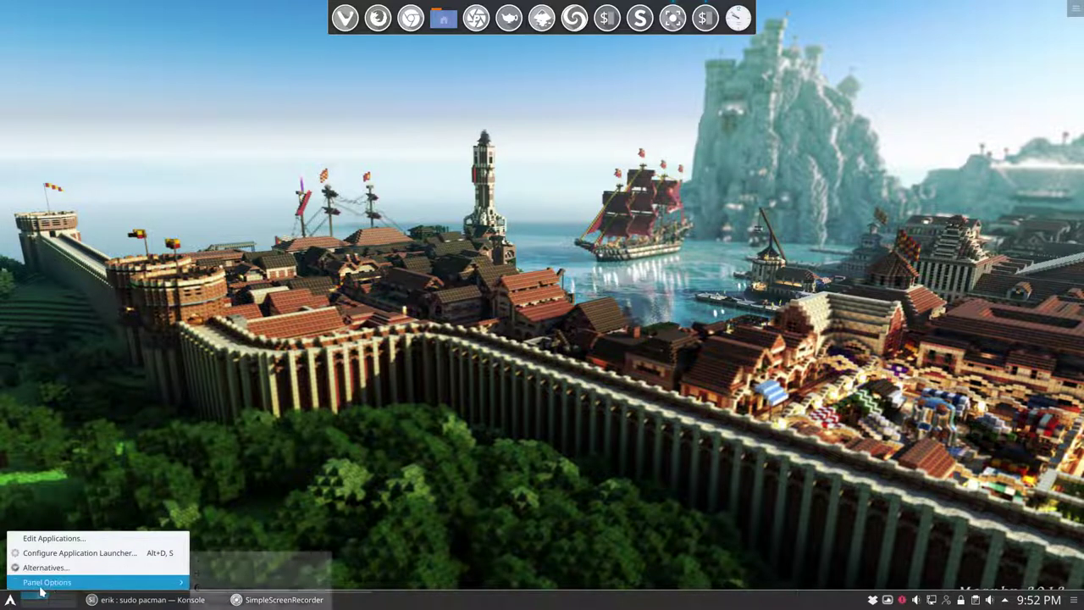
click(80, 553)
click(129, 135)
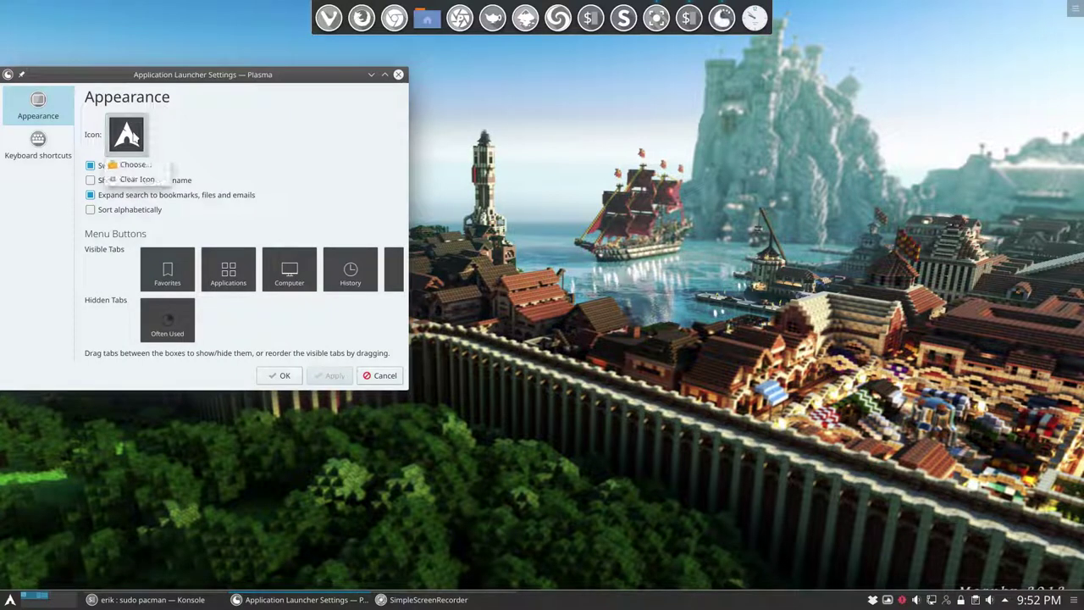
click(249, 178)
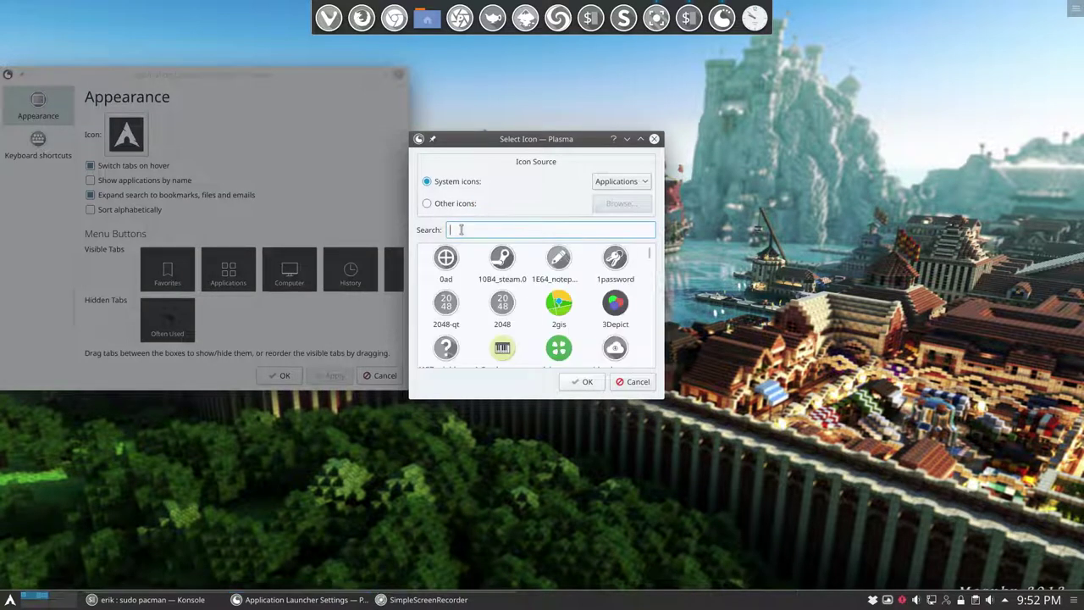
- Search the application icons for "arco" and for "start-he"
text(arco)
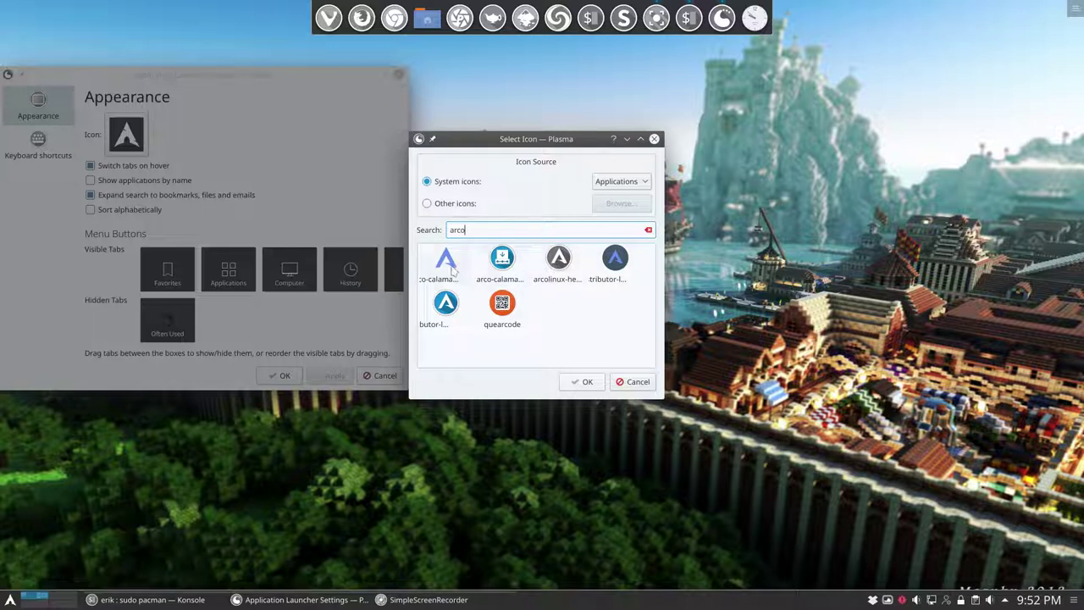
drag(471, 230, 435, 230)
text(start)
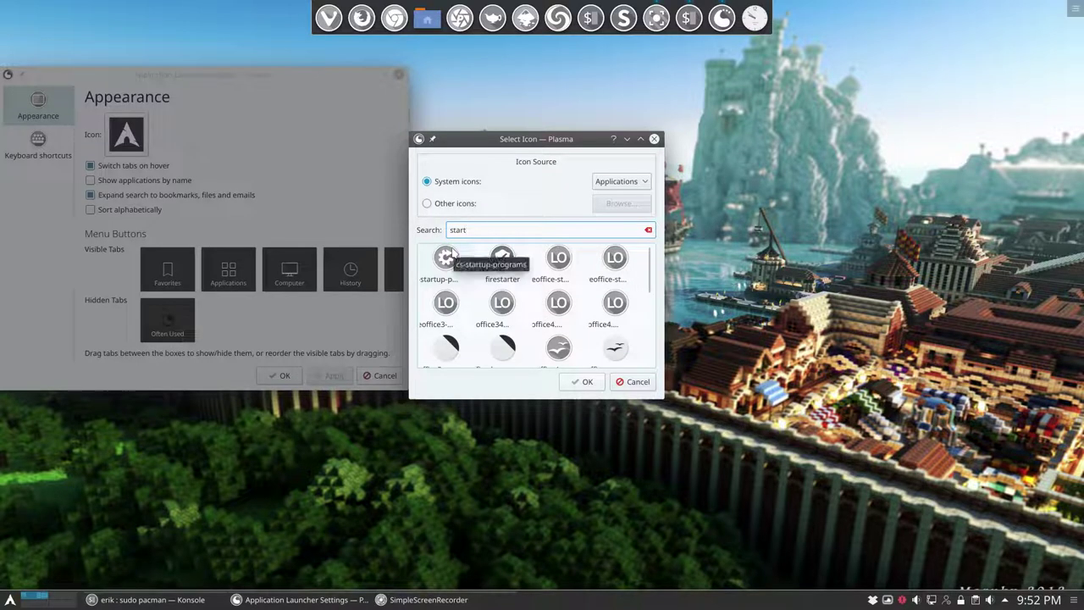
text(-he)
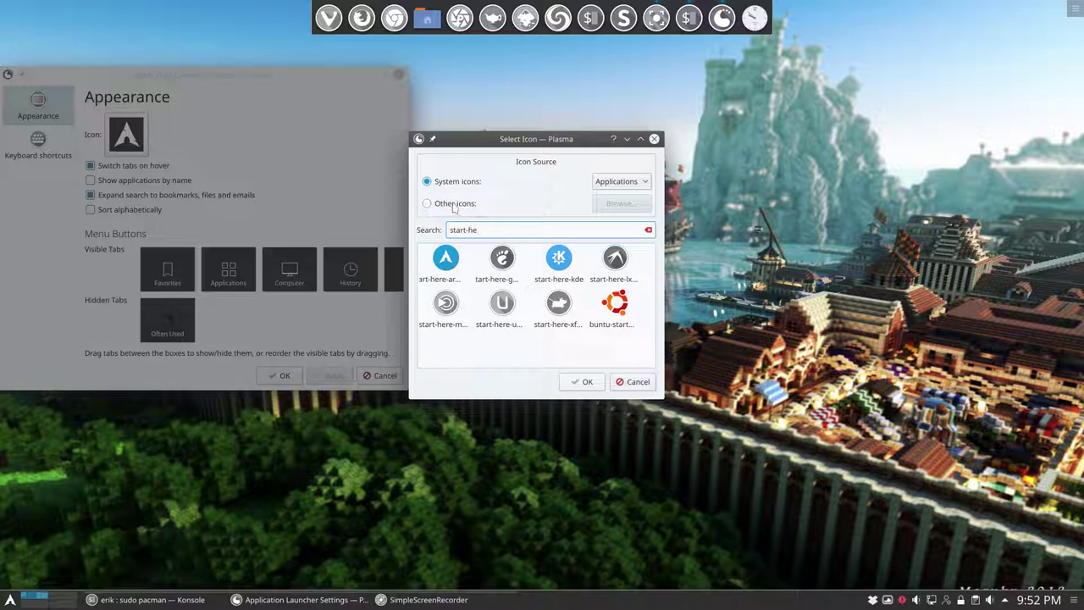
- Set the system icon category to All
click(614, 182)
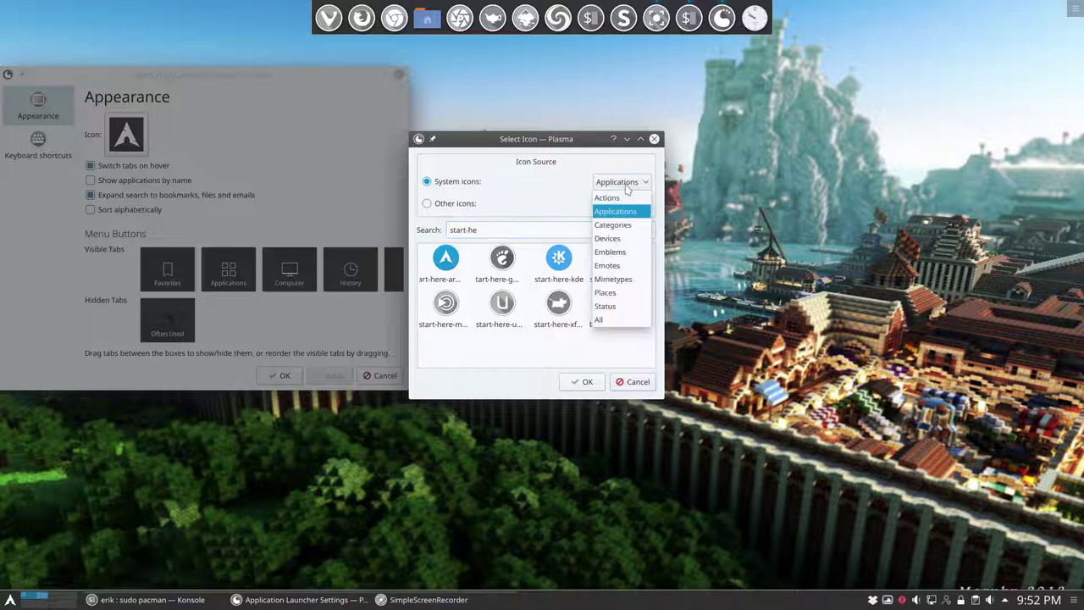
click(621, 320)
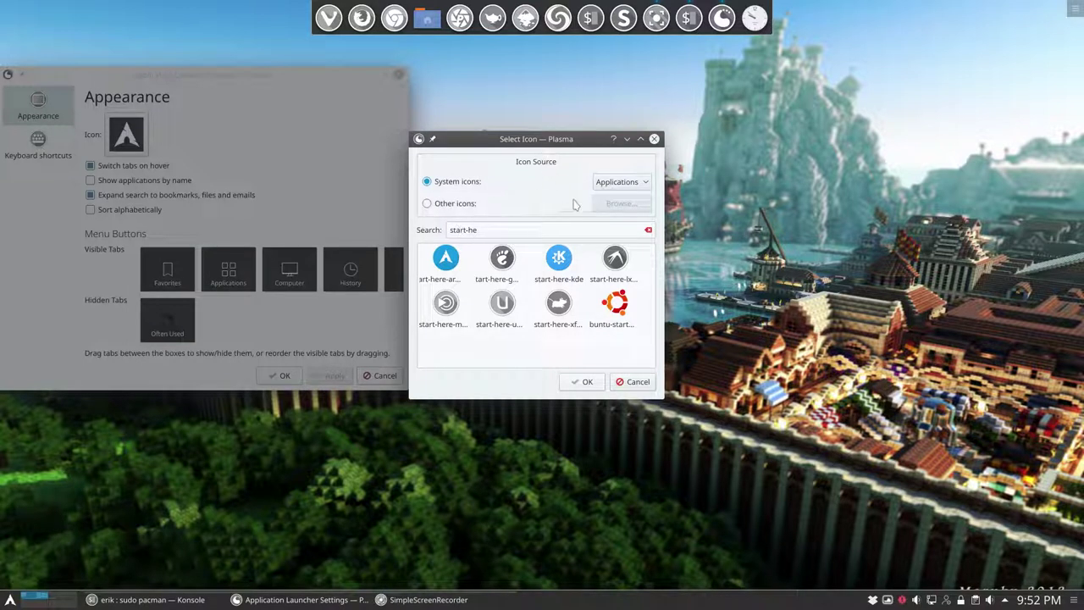
scroll(604, 187, up, 2)
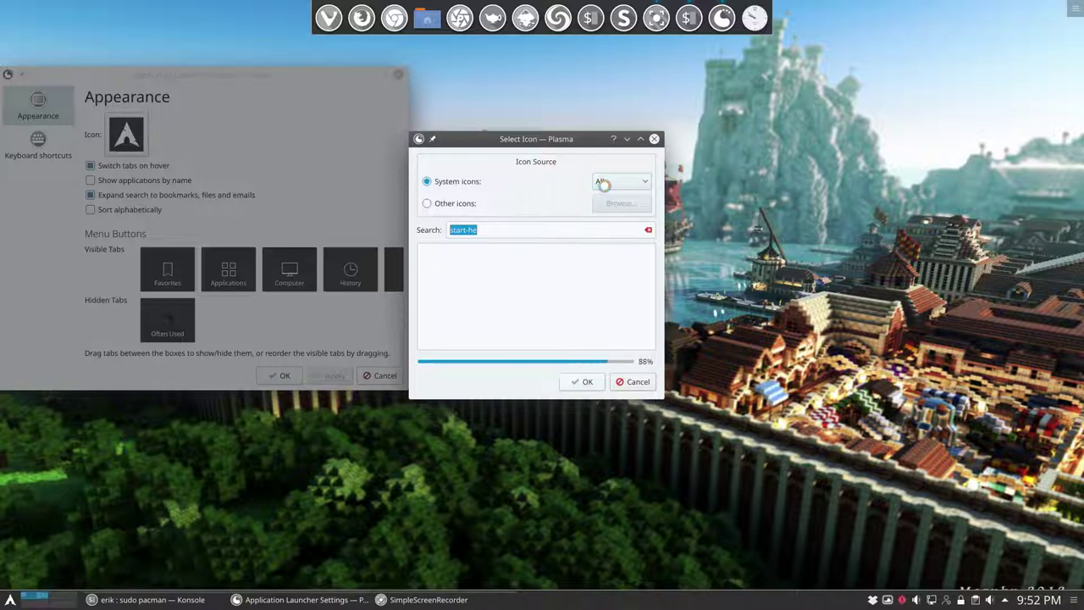
- Extend the icon search to "start-here" and look through all the matching launcher icons
click(496, 227)
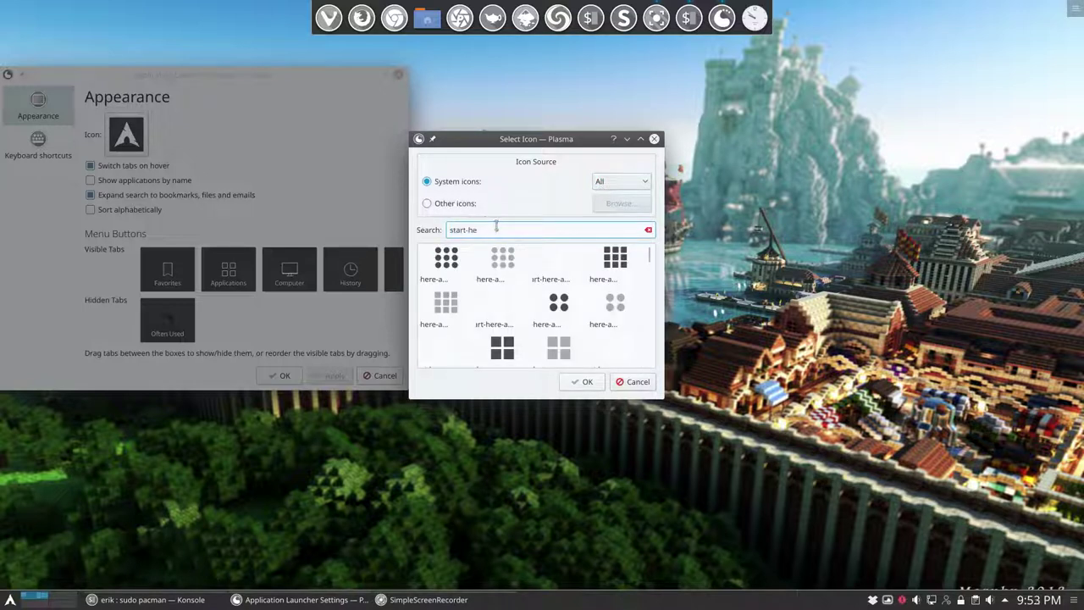
scroll(534, 277, down, 3)
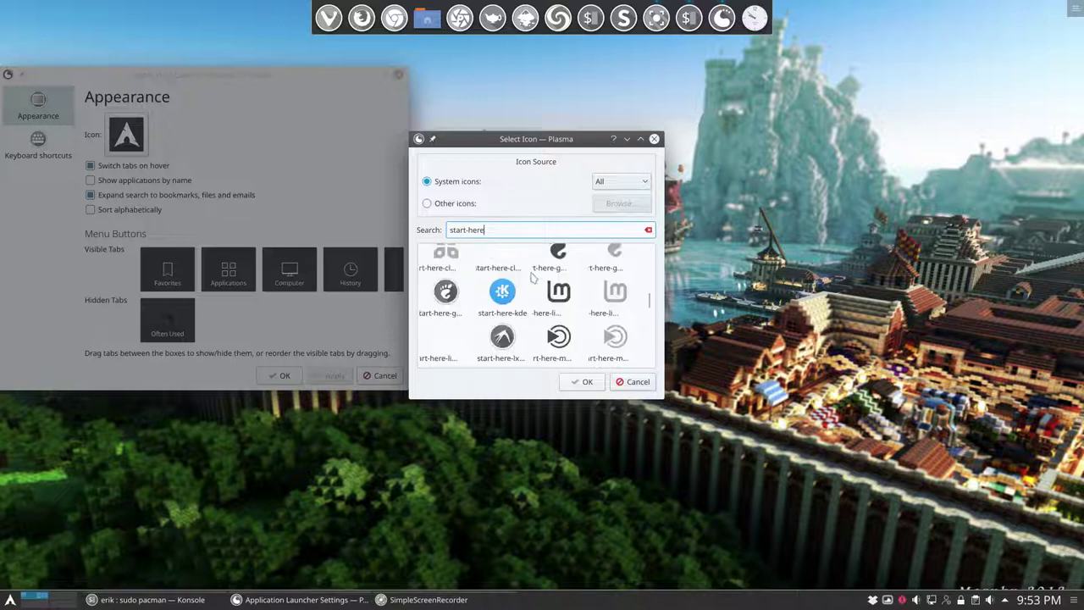
scroll(533, 277, up, 2)
scroll(533, 277, down, 3)
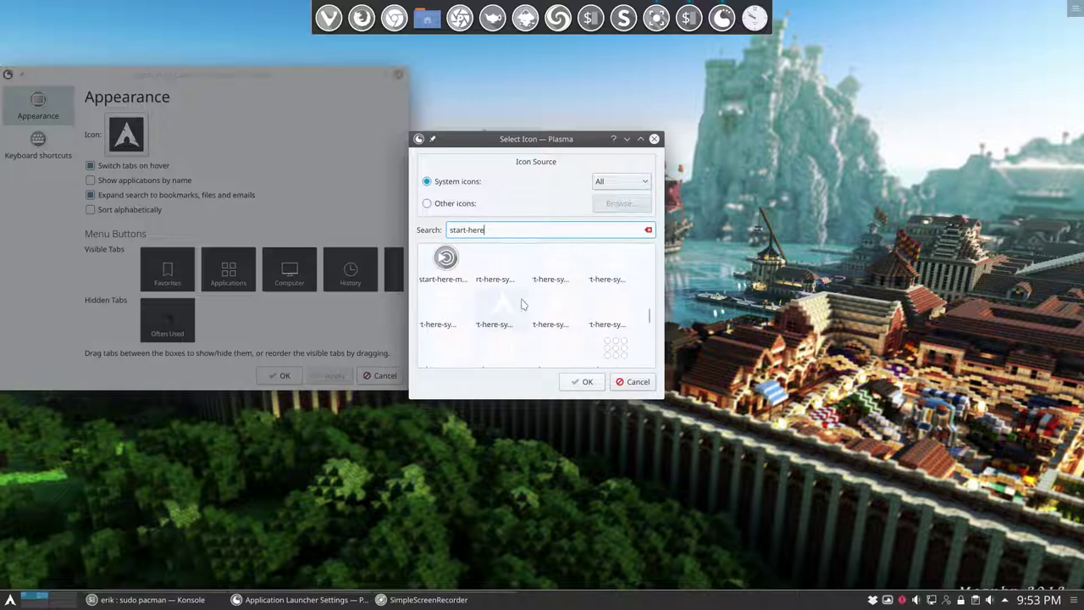
scroll(508, 338, down, 1)
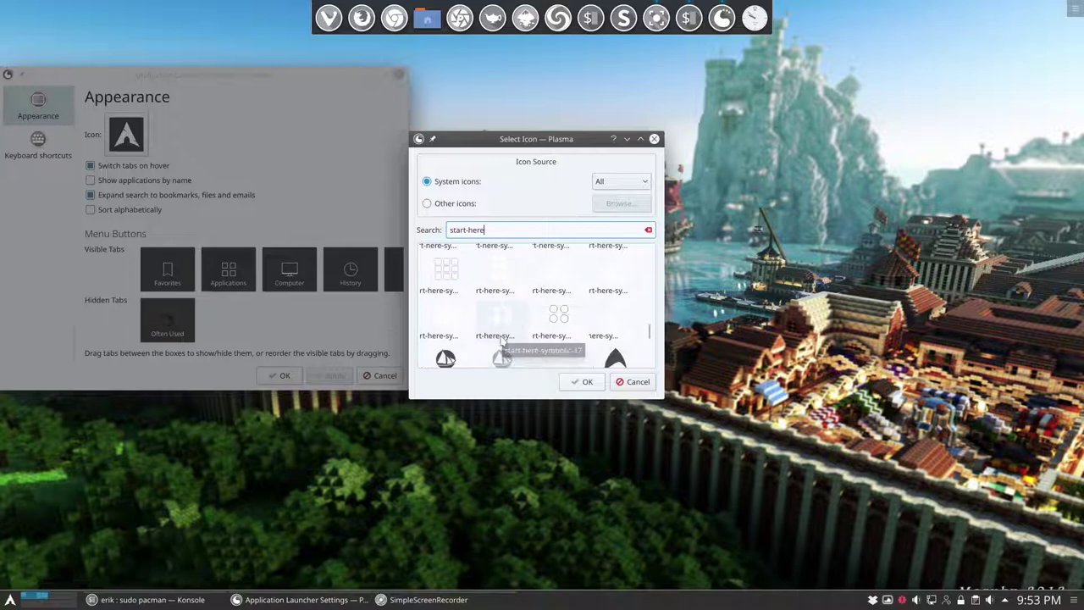
scroll(550, 349, down, 3)
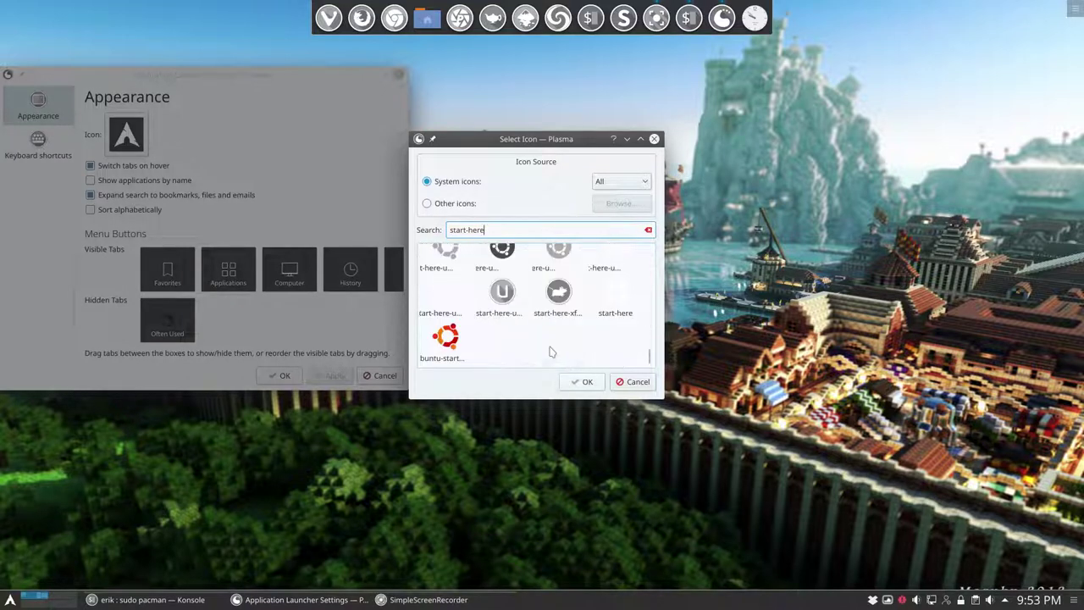
- Choose the white ArcoLinux start-here icon for the application launcher and save the launcher settings
scroll(550, 351, up, 10)
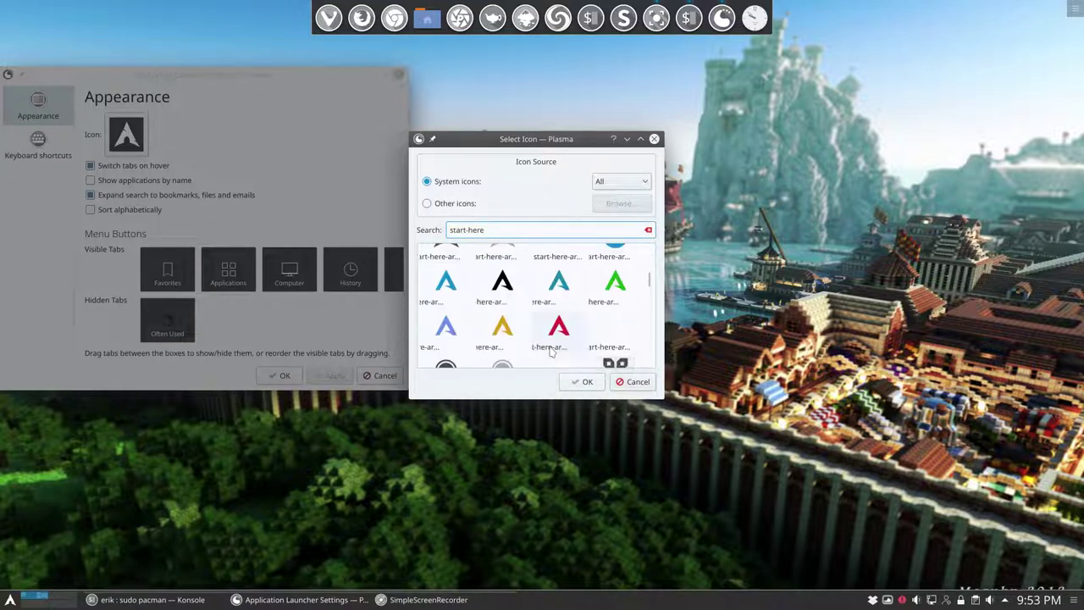
click(615, 339)
click(584, 381)
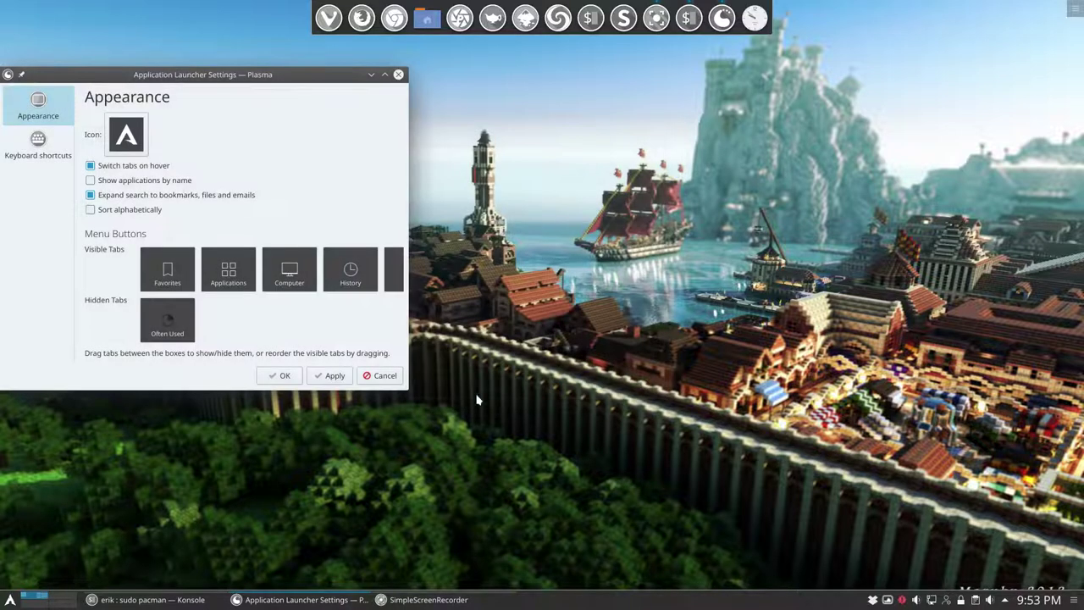
click(335, 378)
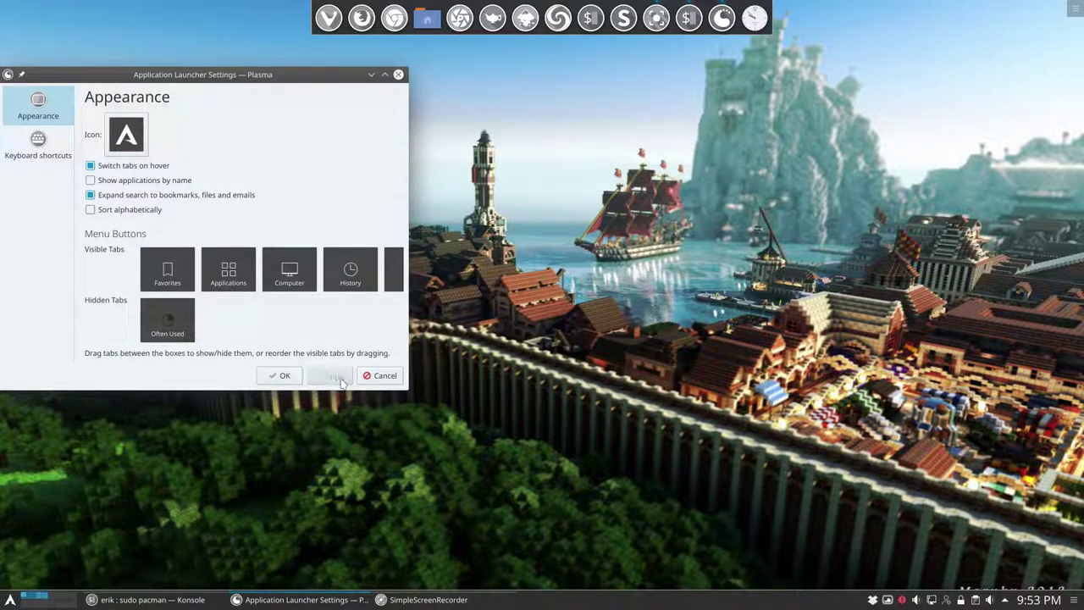
click(286, 379)
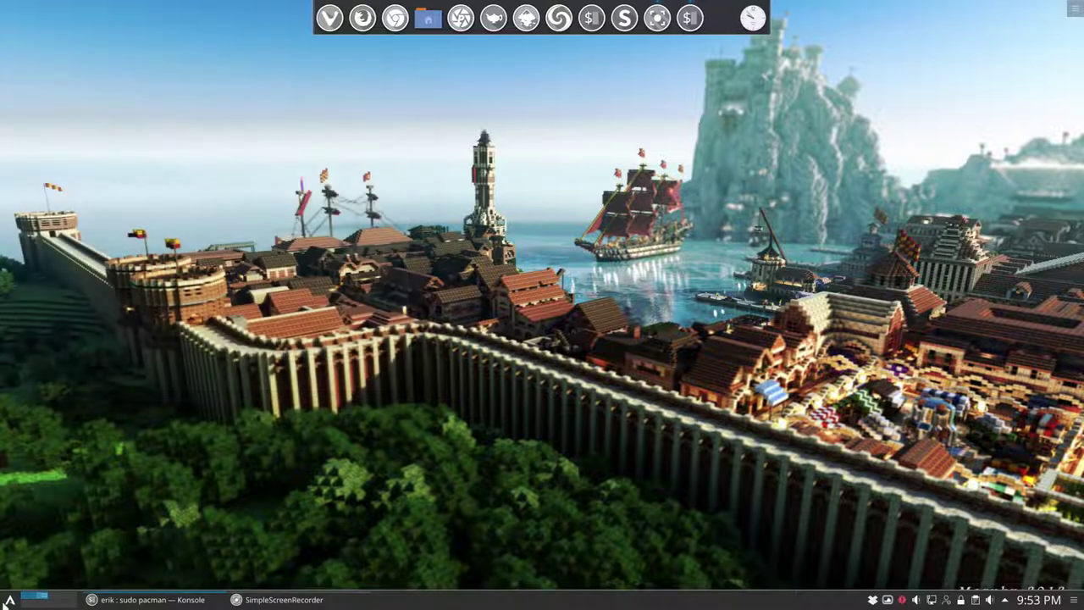
- Reopen the application launcher's configuration and look over its Keyboard shortcuts and Appearance pages
click(9, 593)
click(9, 600)
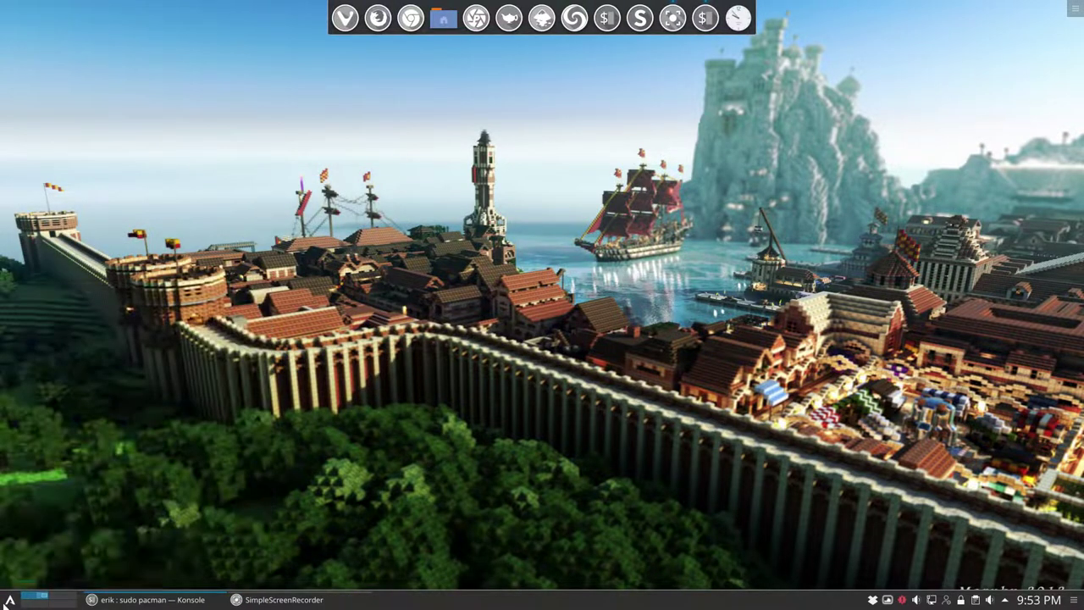
right_click(9, 600)
click(29, 553)
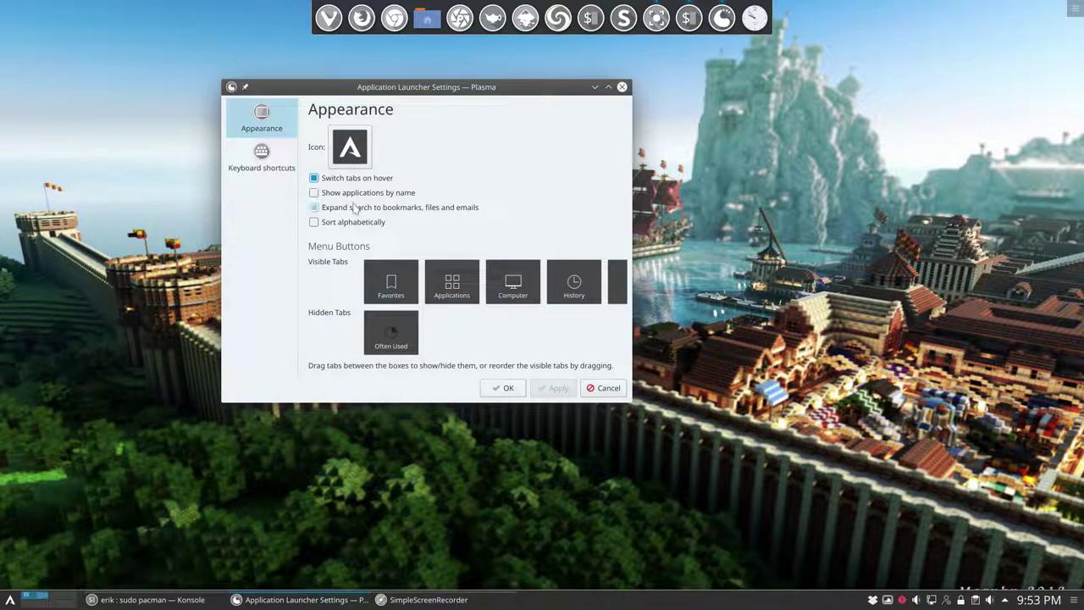
click(270, 163)
click(261, 118)
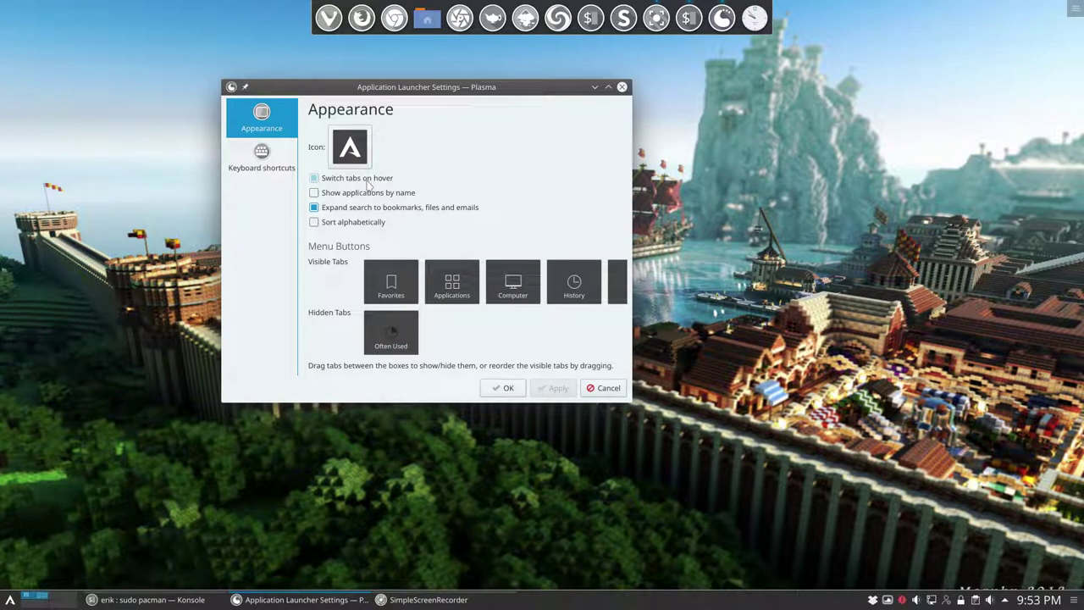
click(368, 179)
- Switch back and forth between the virtual desktops to view the switching animation, and close the launcher settings
click(39, 603)
click(38, 601)
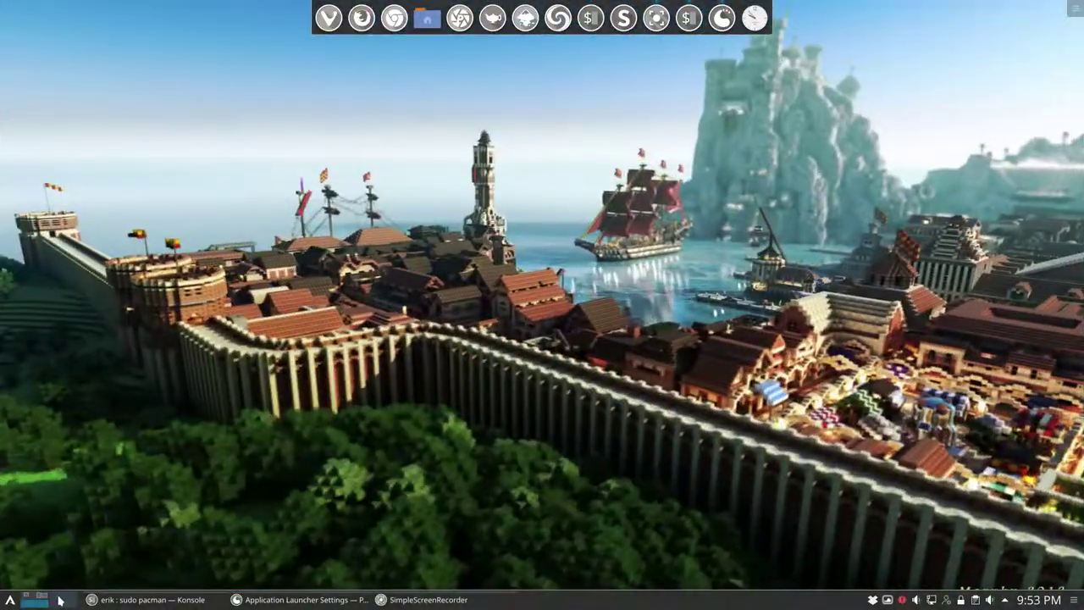
click(59, 600)
scroll(68, 603, up, 1)
click(72, 603)
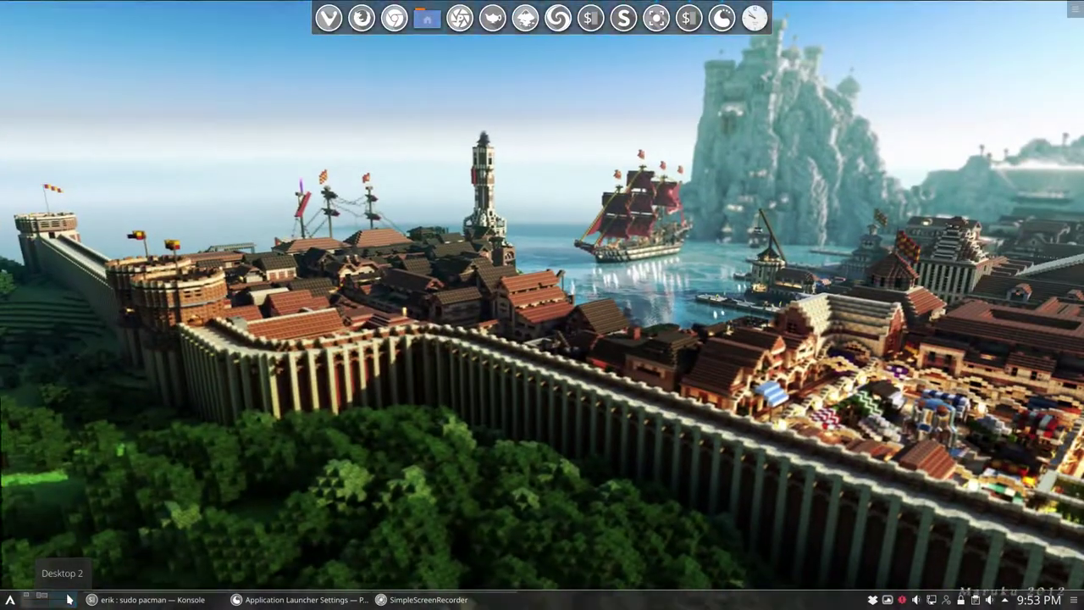
scroll(69, 599, up, 1)
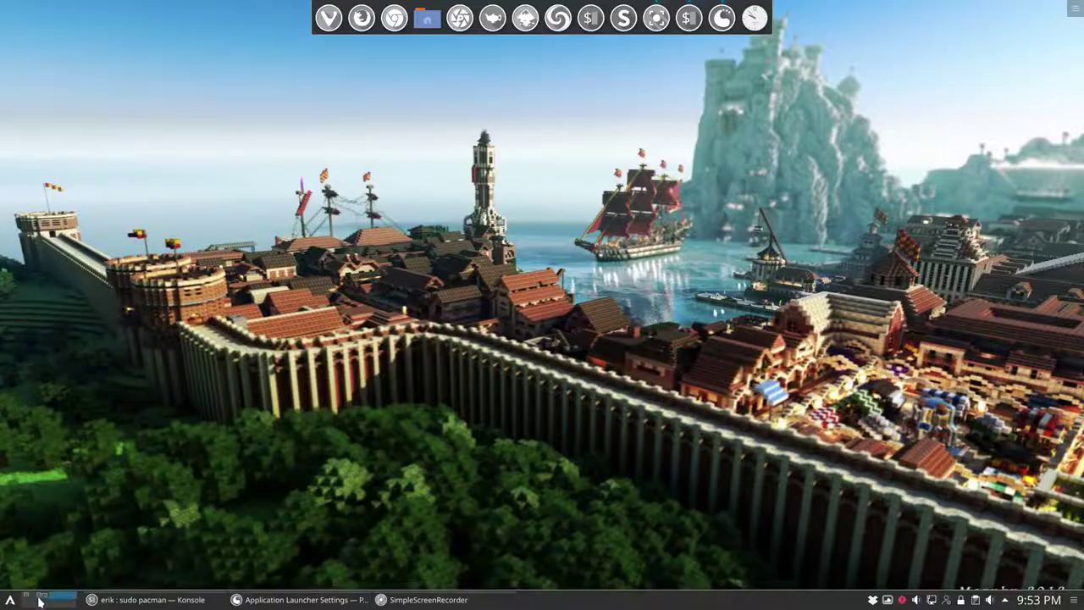
scroll(63, 601, up, 1)
scroll(59, 601, up, 1)
click(435, 603)
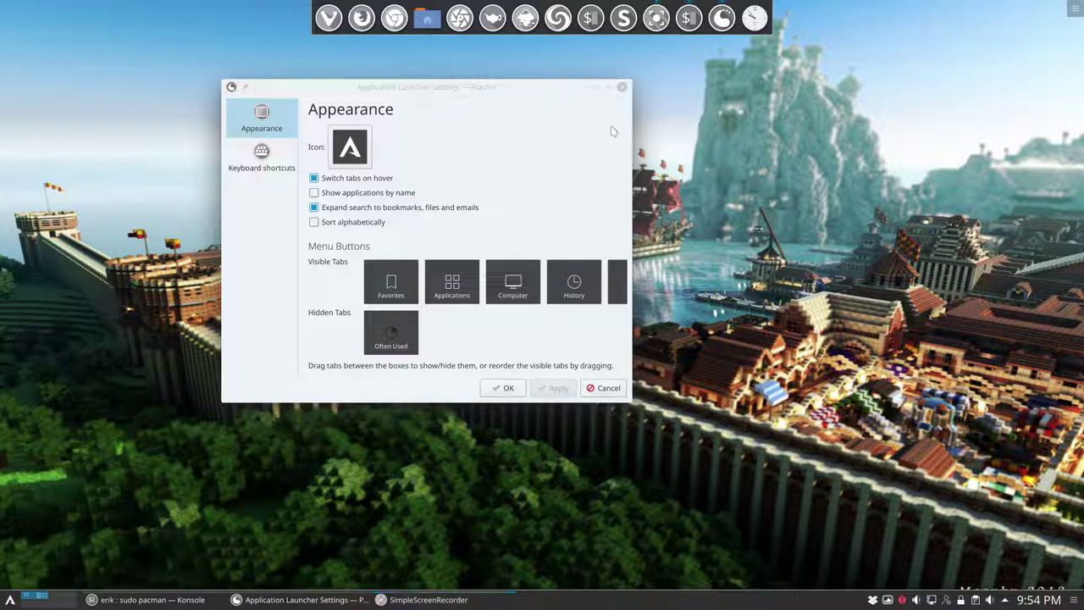
click(621, 86)
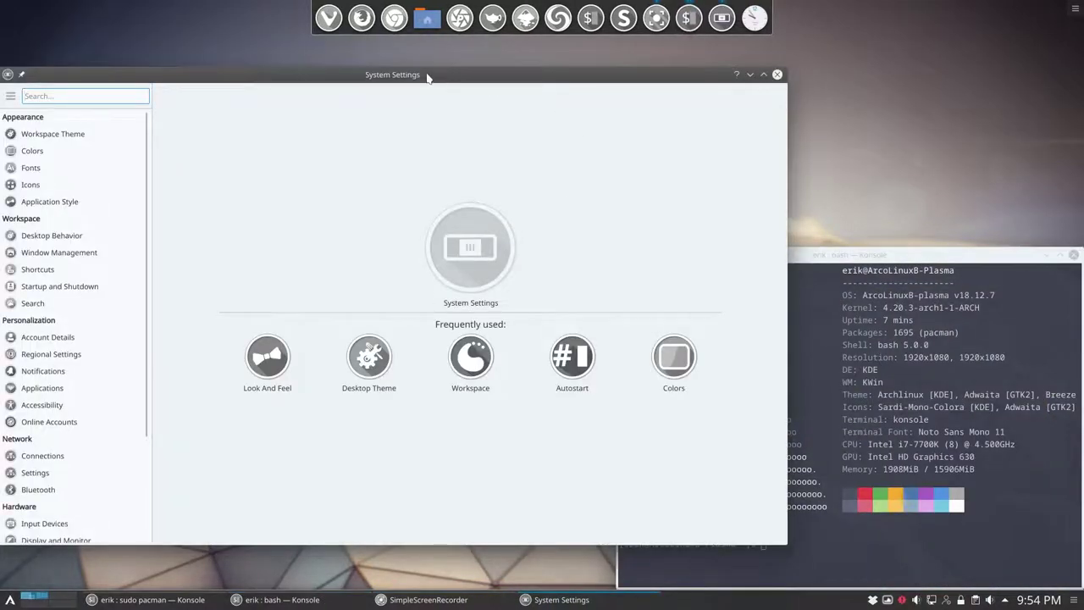
- Shift the System Settings and Konsole windows across the desktop, and close the Konsole and Latte Dock settings windows
drag(427, 78, 530, 127)
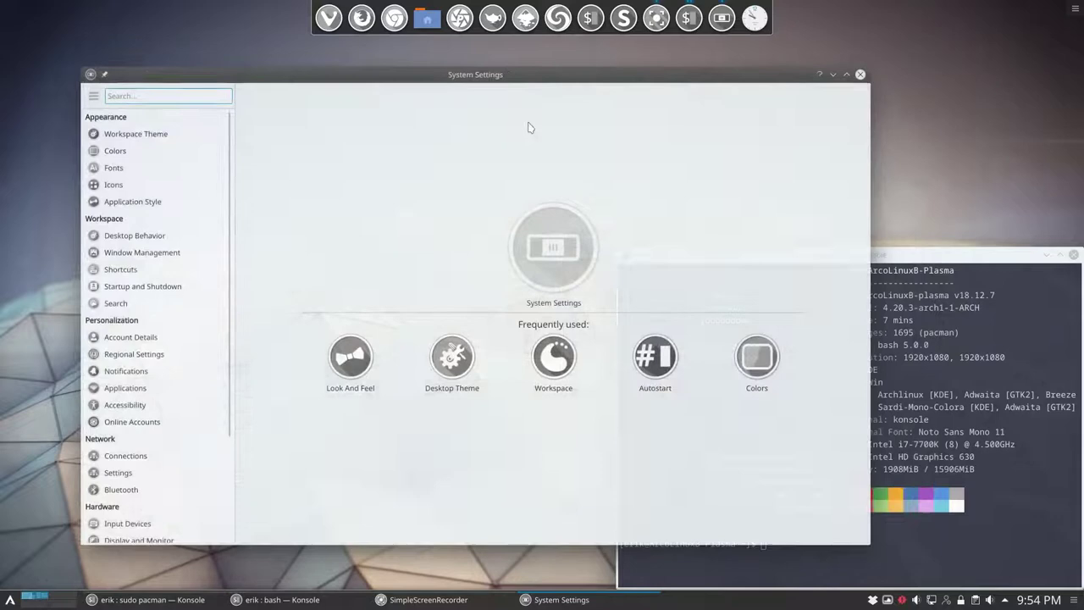
drag(983, 254, 881, 206)
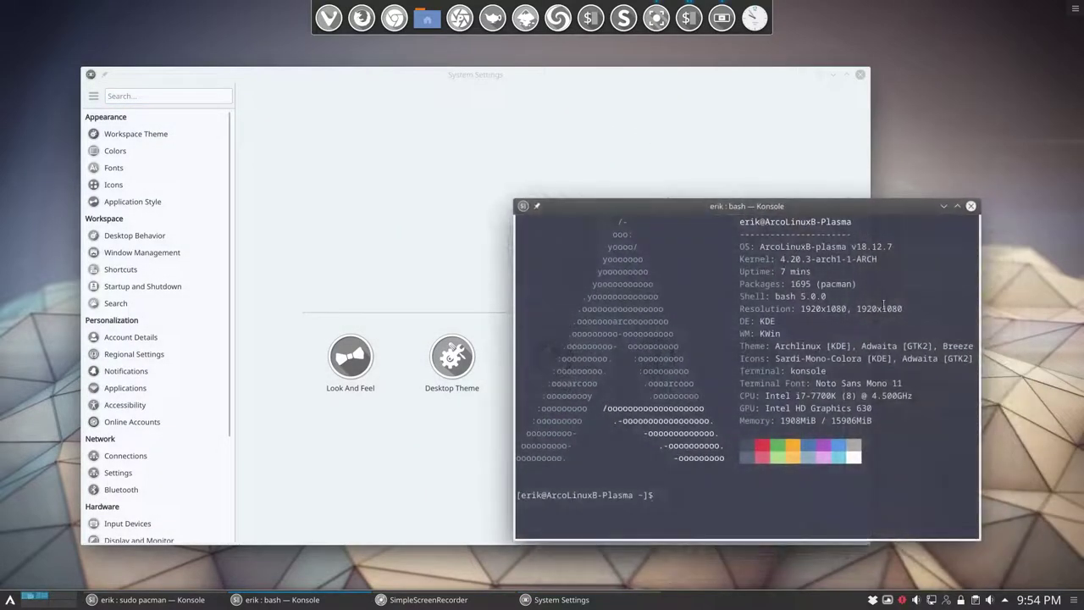
click(971, 206)
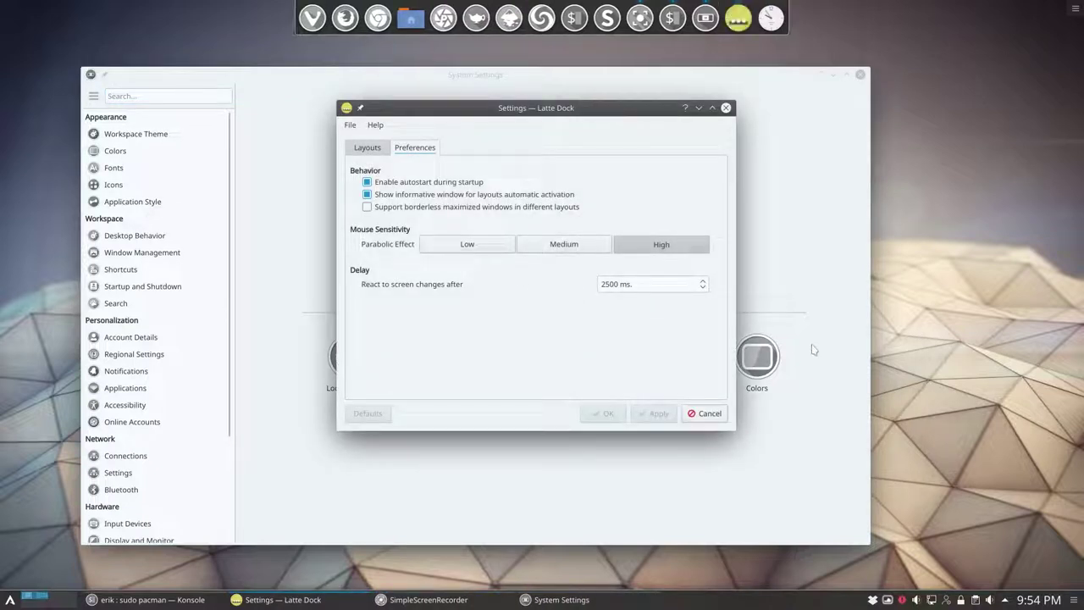
click(726, 108)
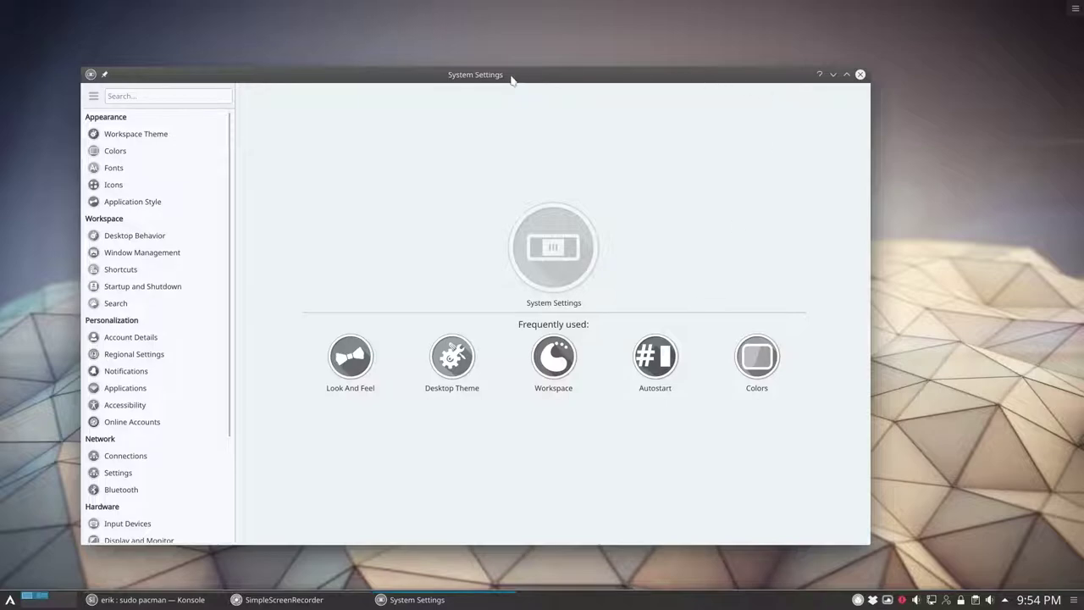
- Open the Desktop Effects page of Desktop Behavior and maximize the System Settings window
drag(511, 79, 516, 56)
mouse_move(180, 216)
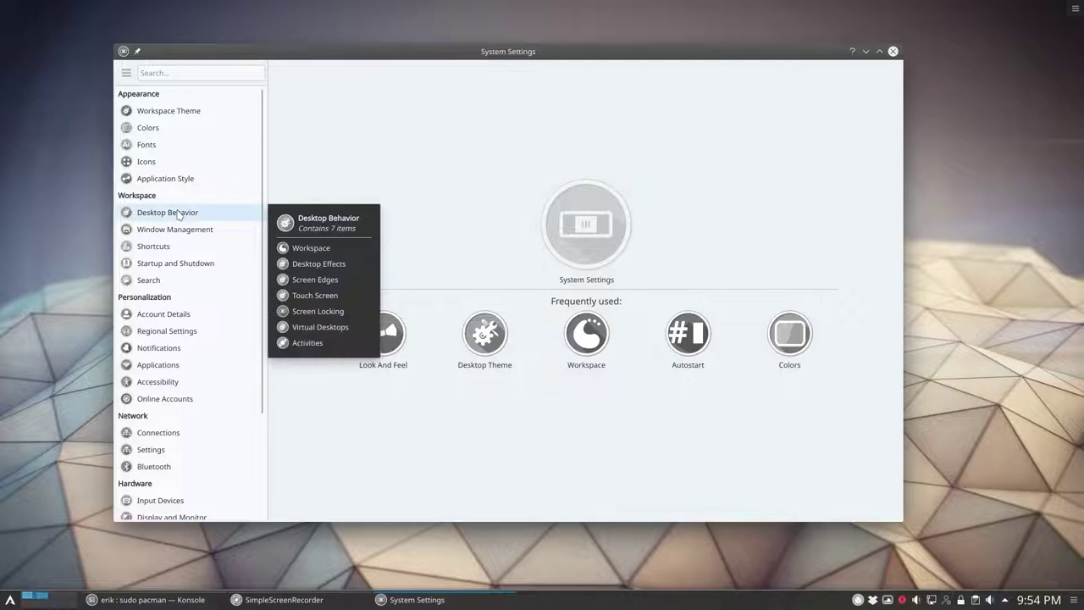
click(180, 216)
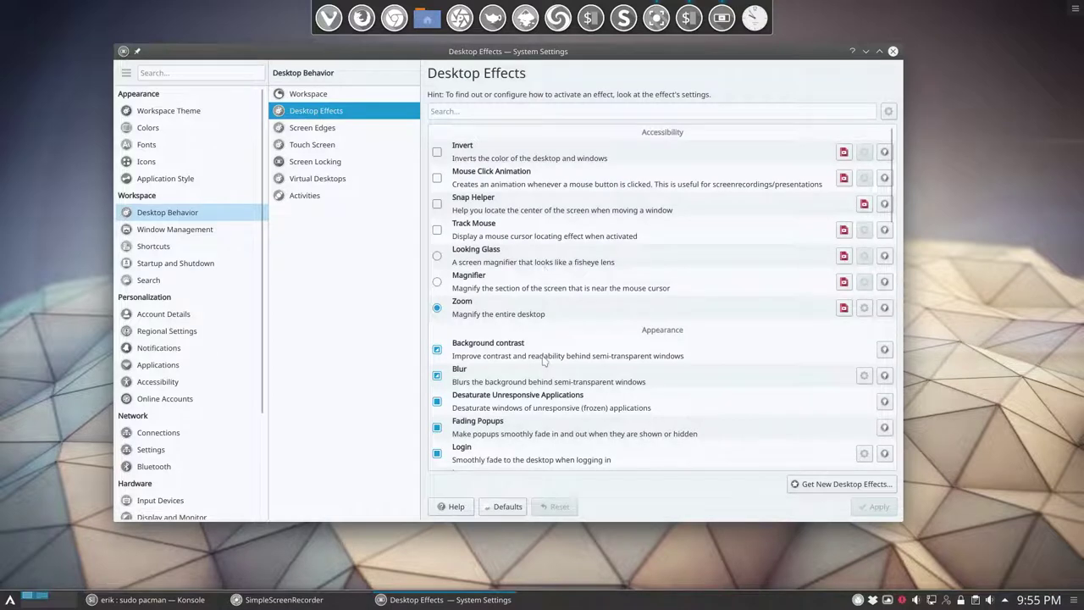
double_click(570, 47)
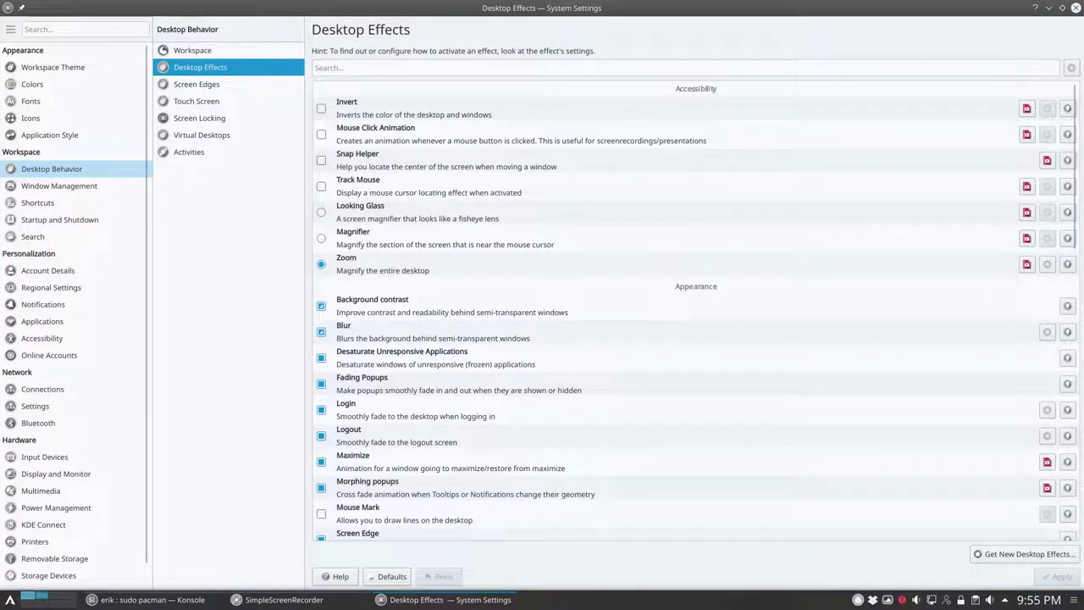
- Turn off the filter options that exclude internal desktop effects and those not supported by the compositor
click(1071, 67)
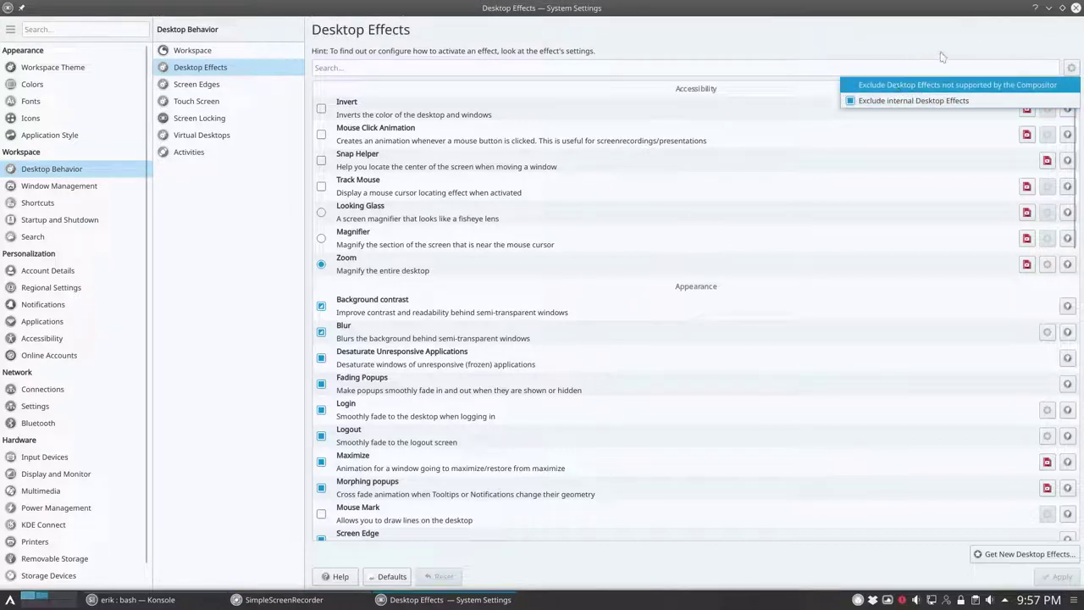
click(1072, 69)
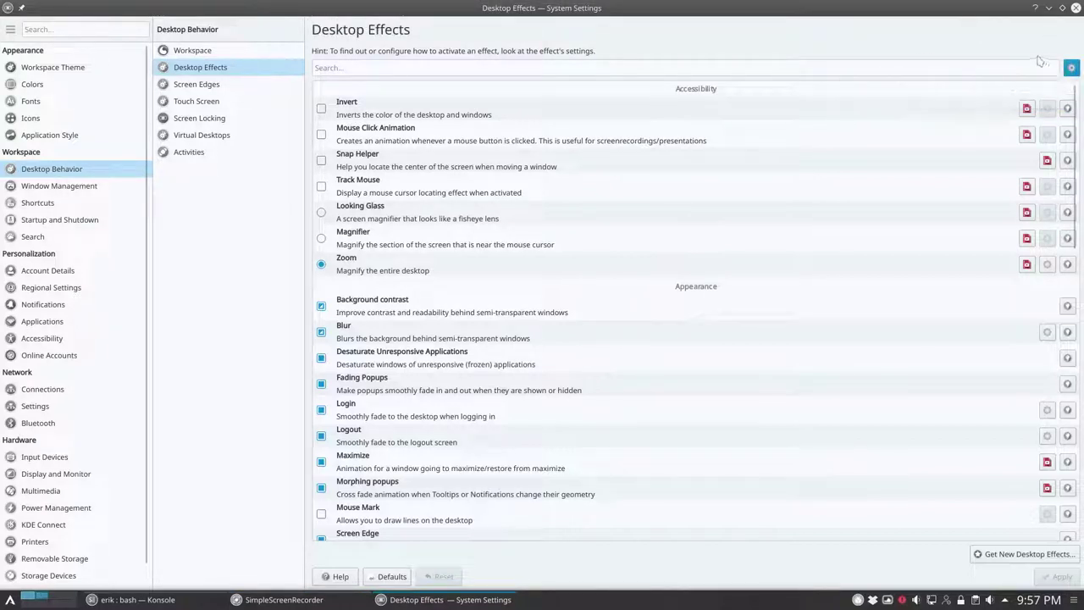
click(1072, 71)
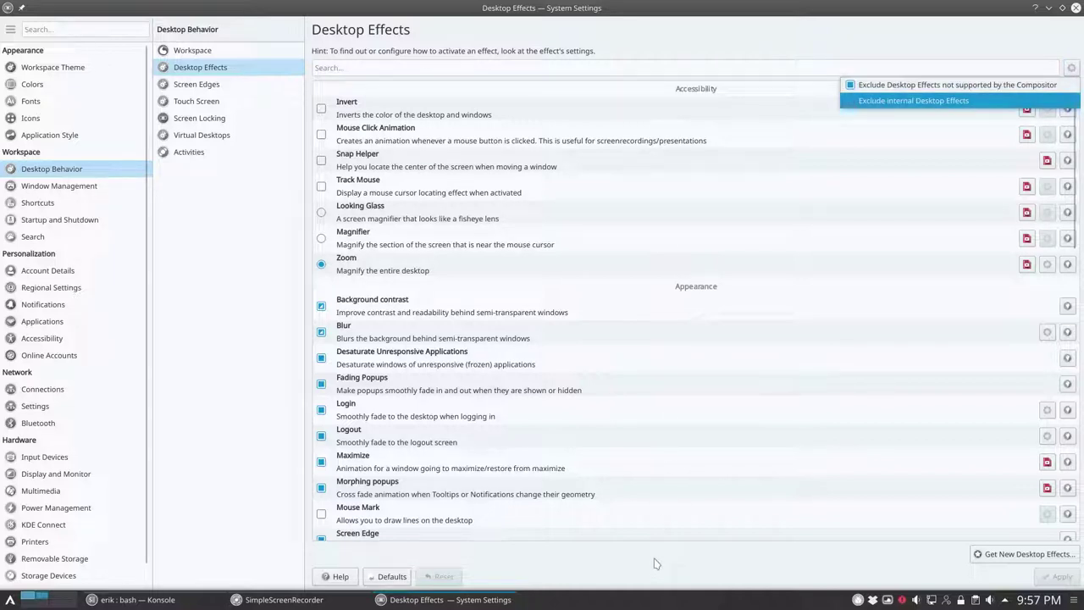
click(852, 88)
click(1071, 68)
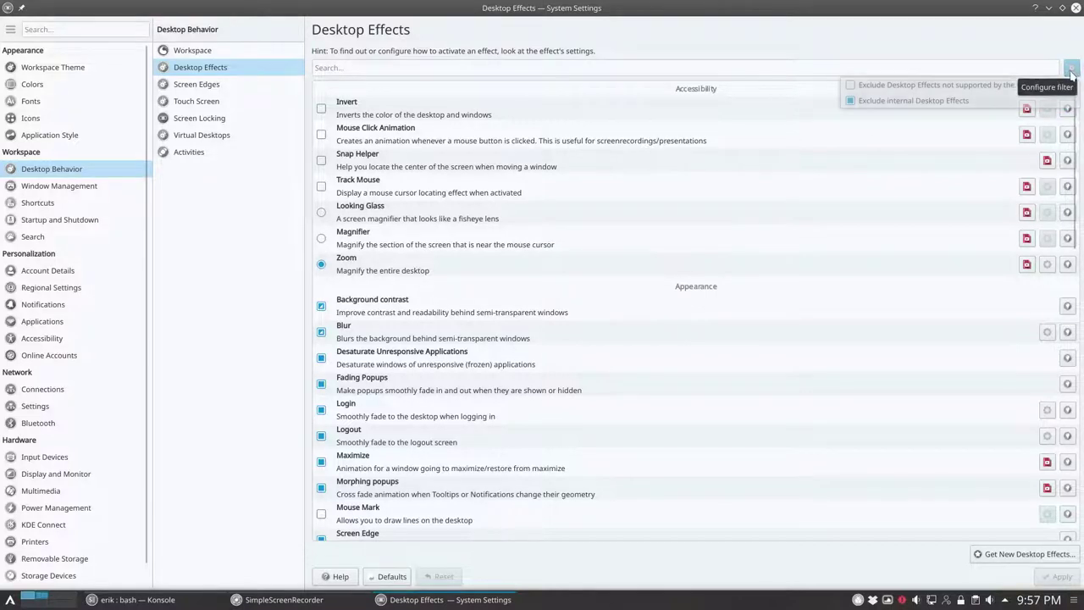
click(910, 101)
- Exclude internal desktop effects and those not supported by the compositor from the effects list again
click(1070, 68)
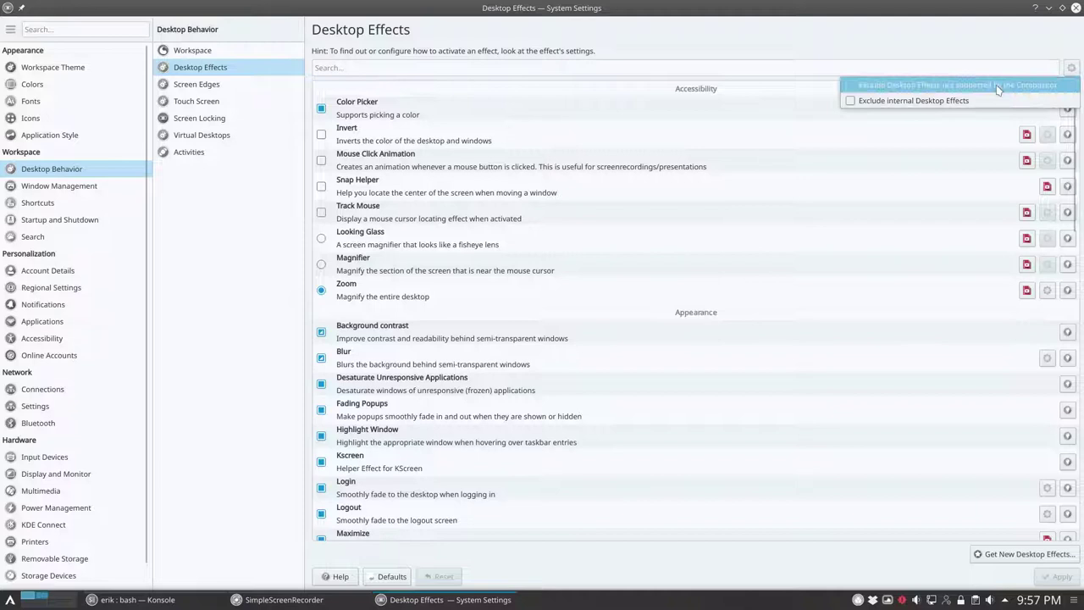
click(910, 86)
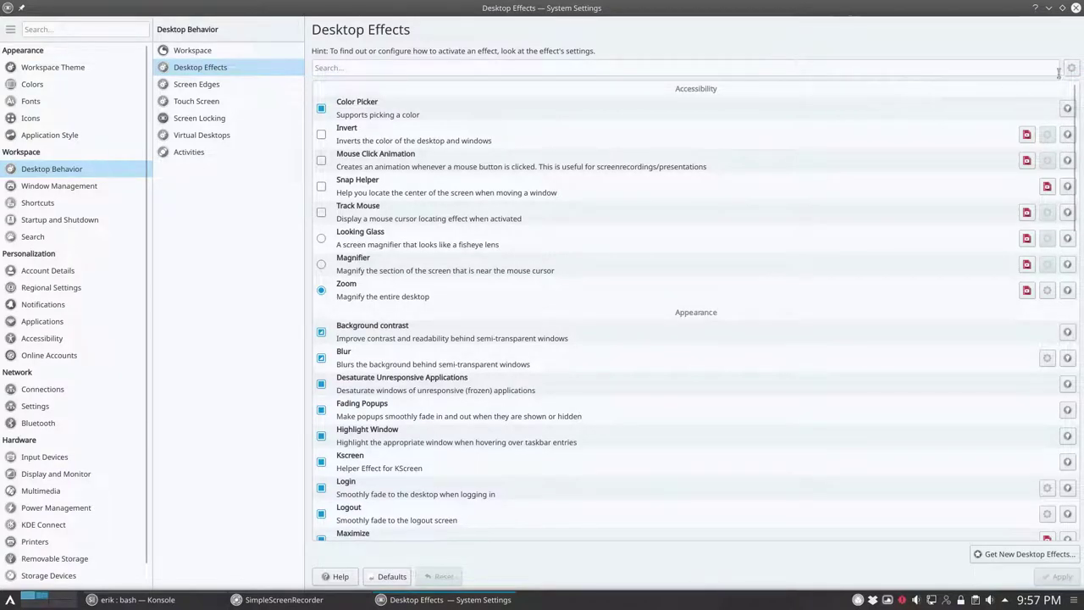
click(1071, 67)
click(932, 101)
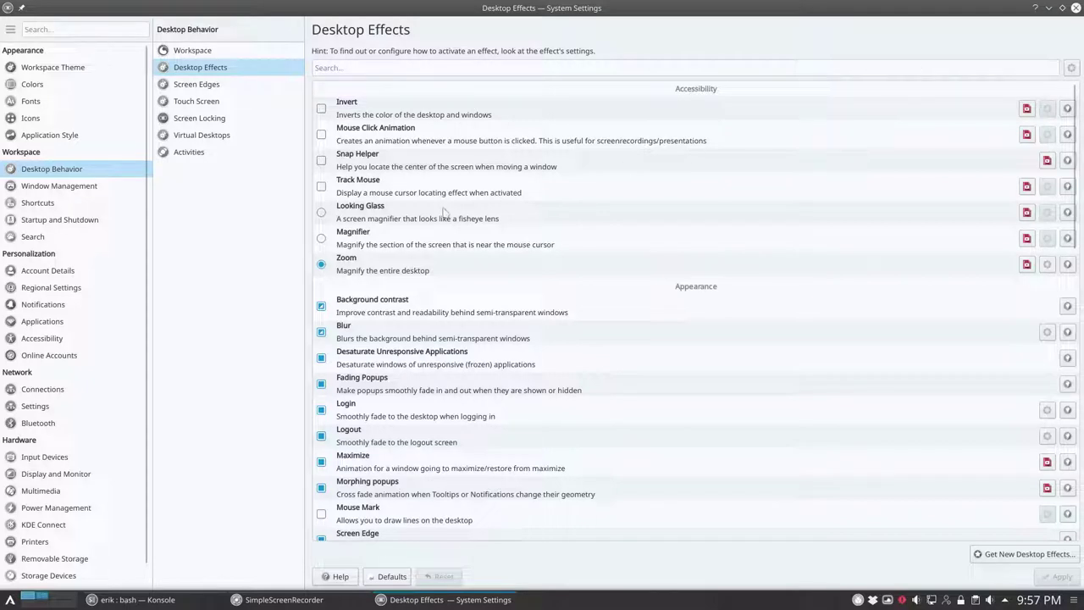
- Examine which desktop effects are enabled, from the Accessibility group through to Window Open/Close Animation
scroll(355, 290, down, 5)
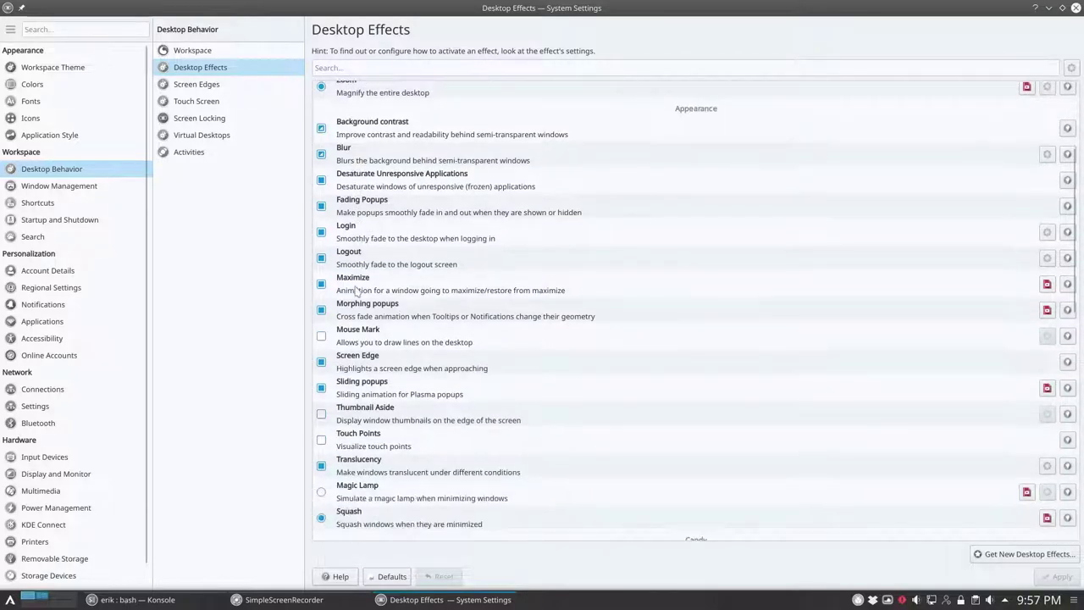
scroll(356, 291, down, 2)
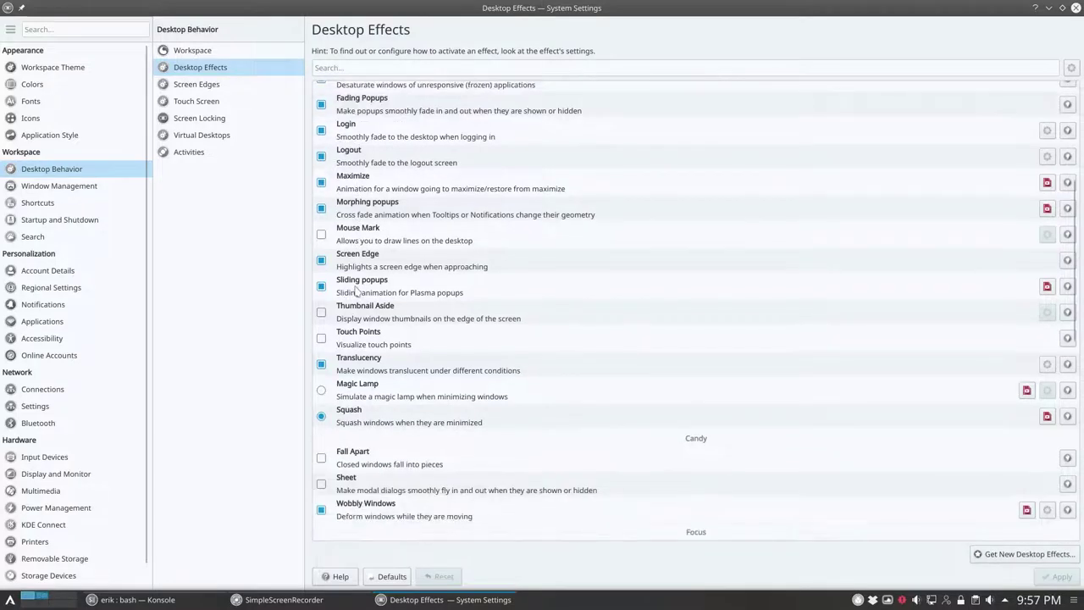
scroll(356, 290, down, 3)
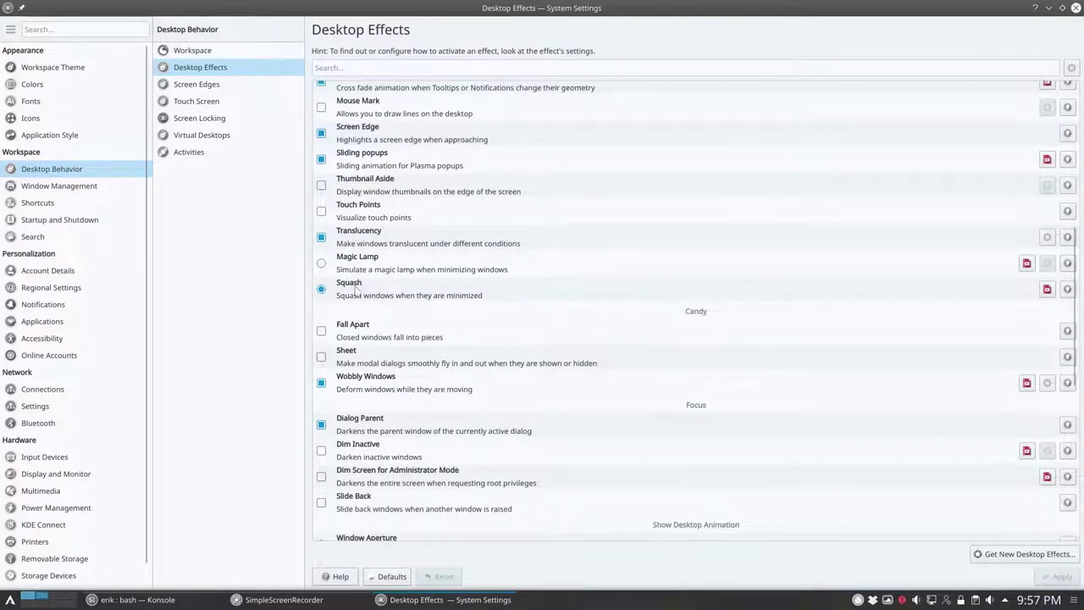
scroll(356, 290, down, 1)
scroll(356, 290, down, 3)
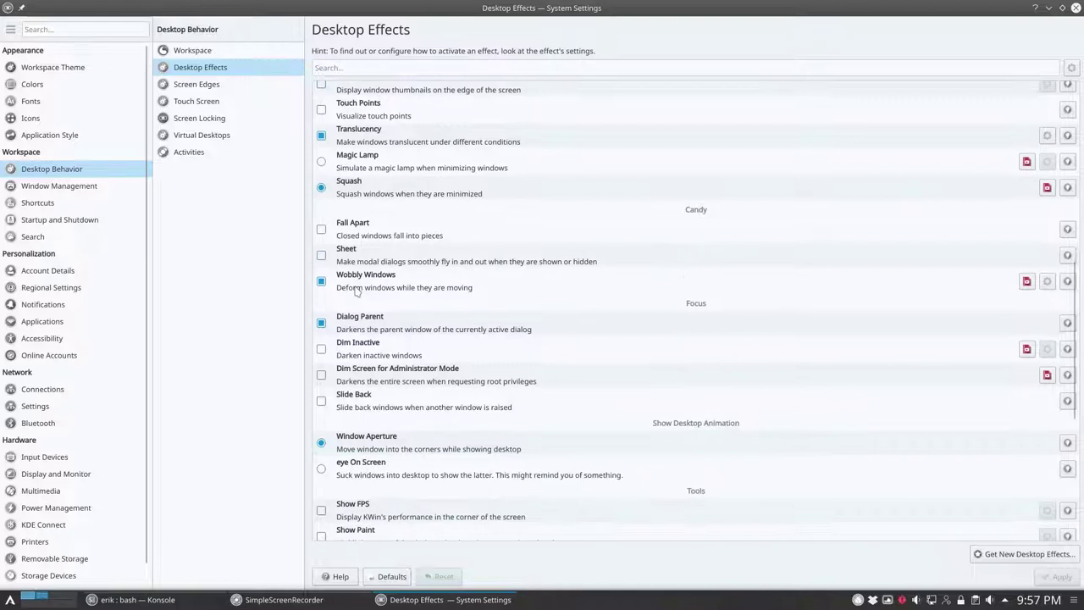
scroll(356, 291, down, 2)
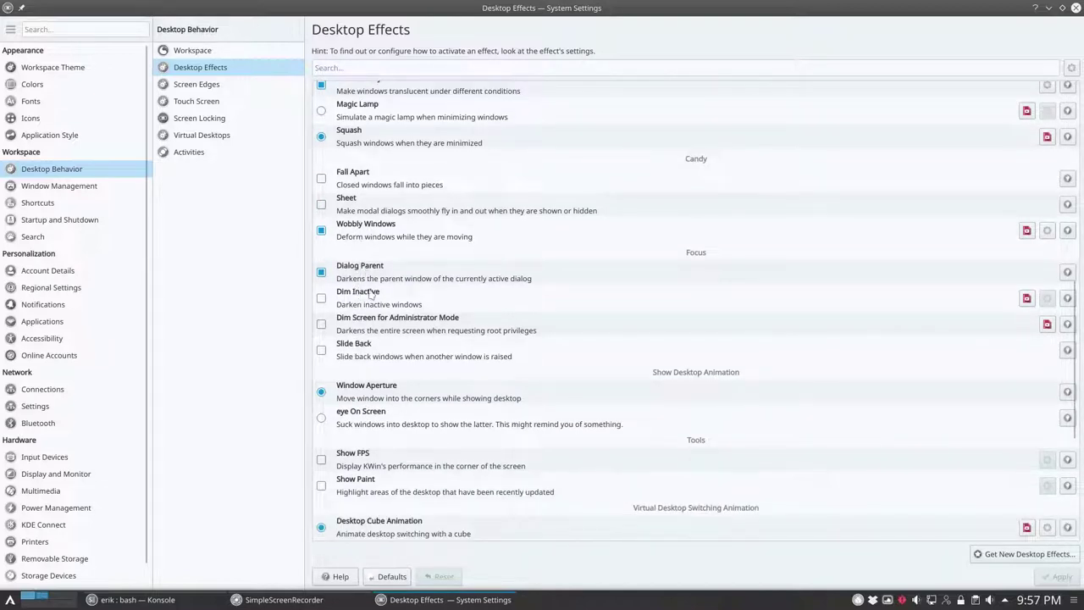
scroll(370, 293, down, 1)
scroll(367, 290, down, 1)
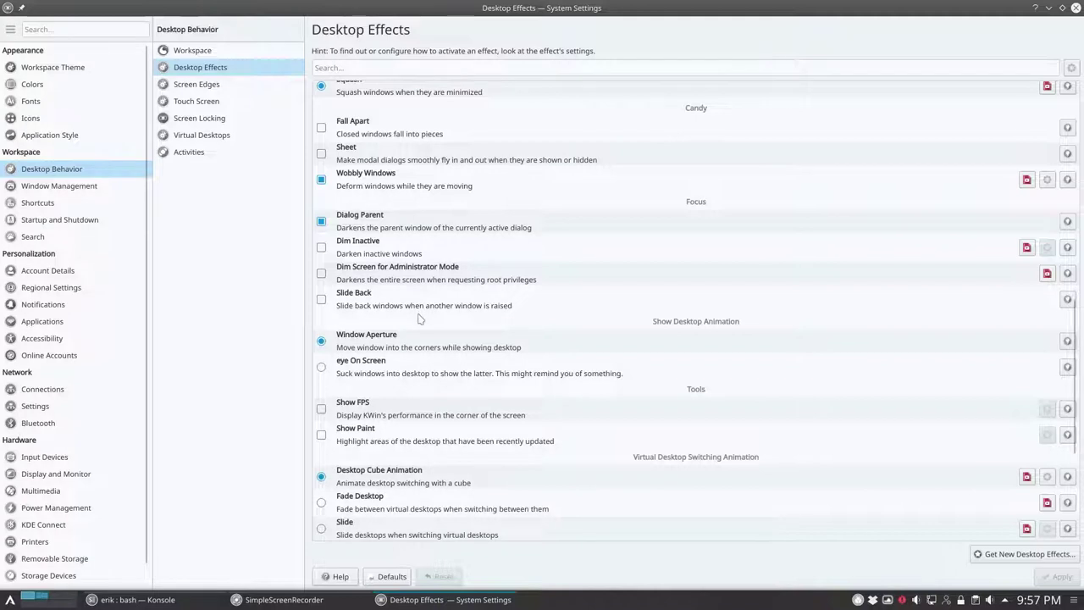
scroll(418, 319, down, 2)
scroll(418, 318, down, 2)
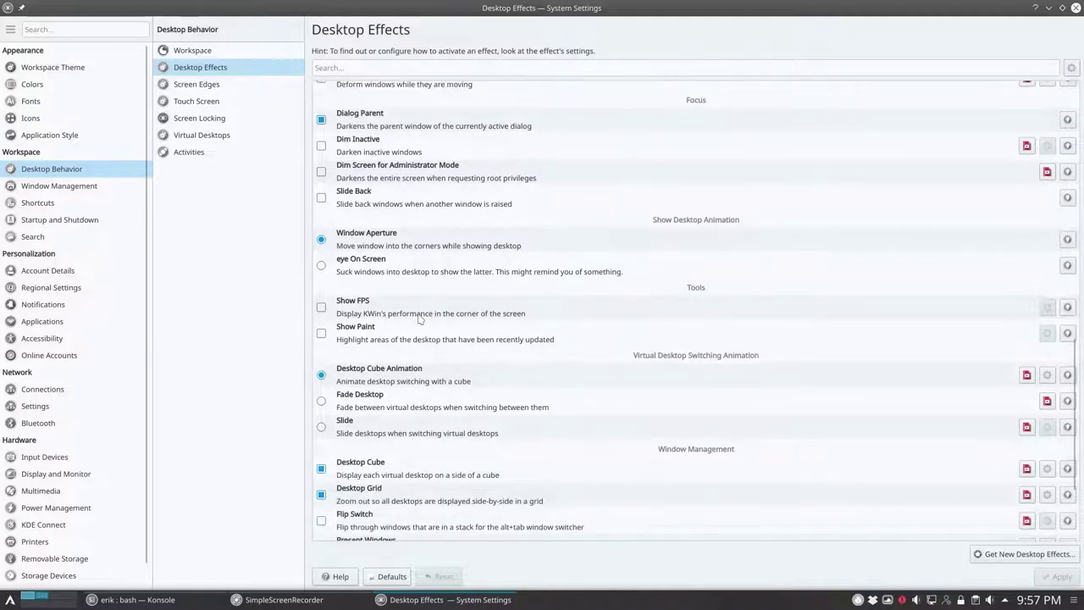
scroll(419, 319, down, 3)
scroll(418, 318, down, 1)
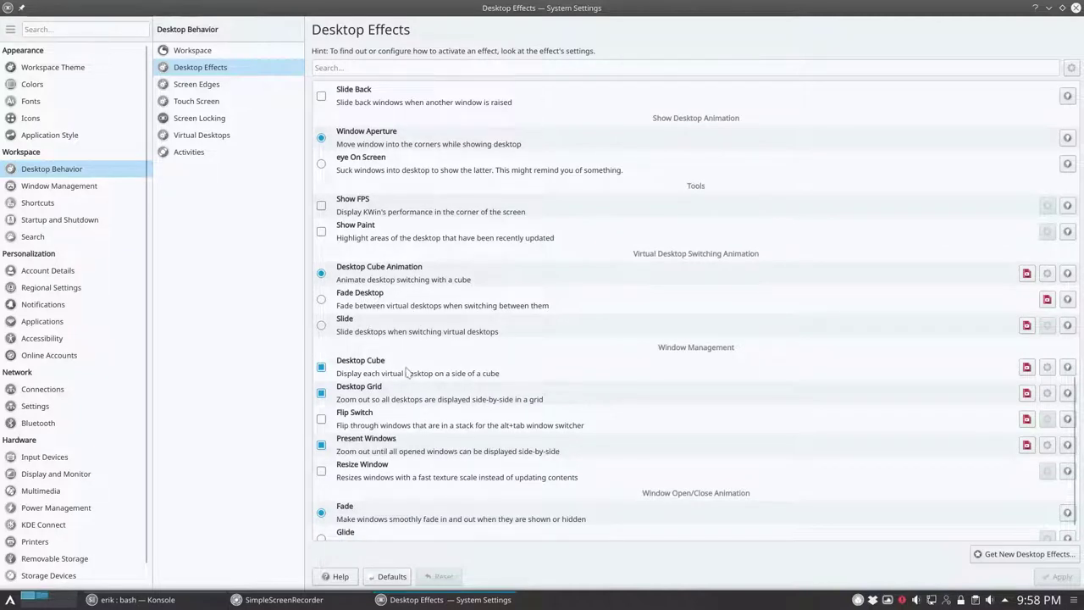
scroll(398, 361, down, 1)
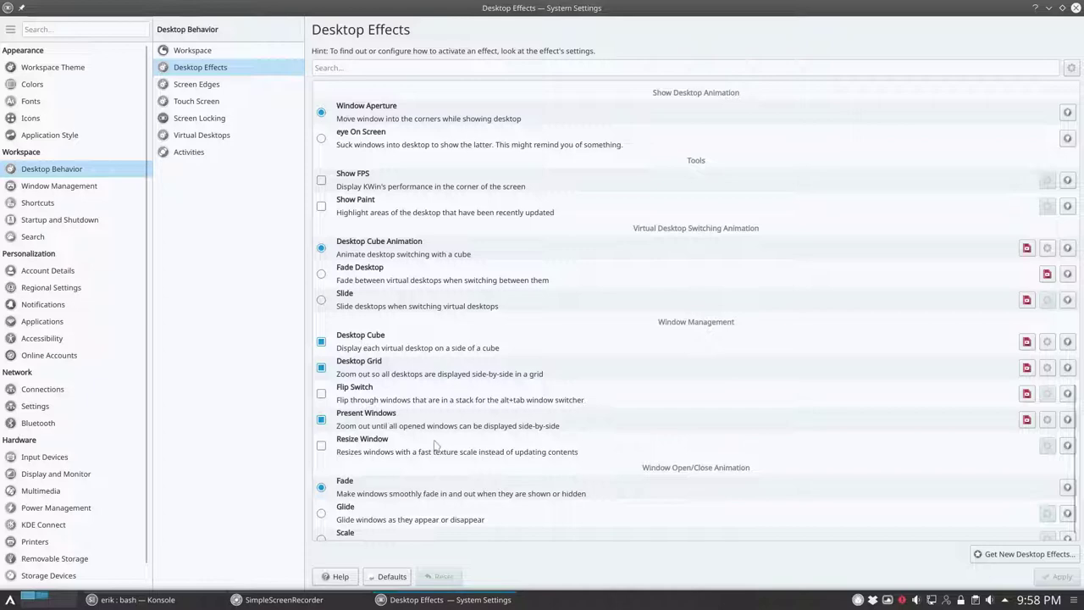
- Switch to Konsole and run pksyua to update the AUR packages, authenticating with the sudo password
scroll(435, 446, down, 1)
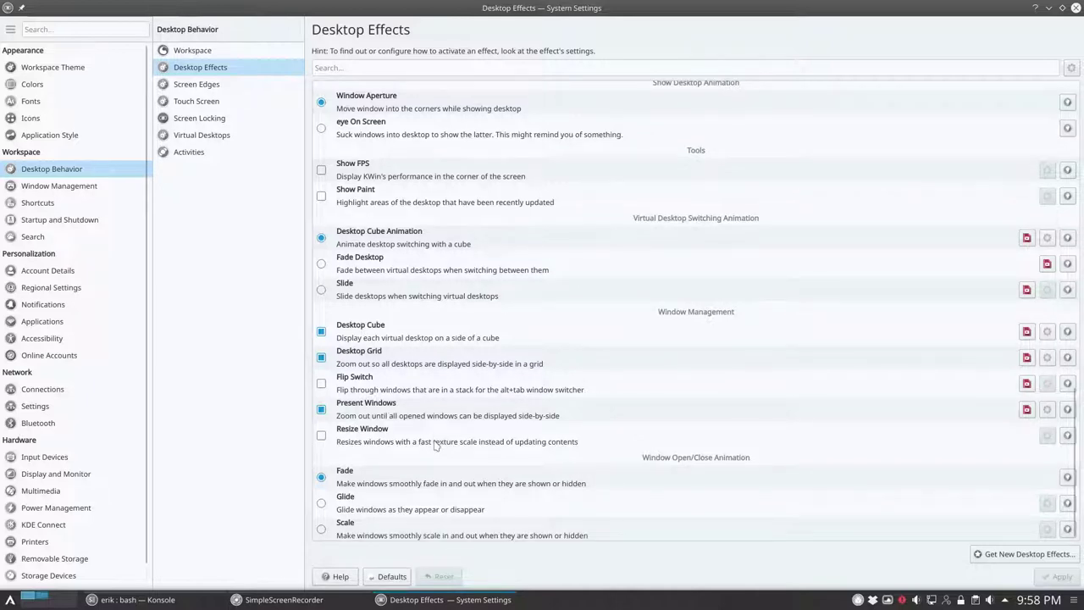
key(alt+Tab)
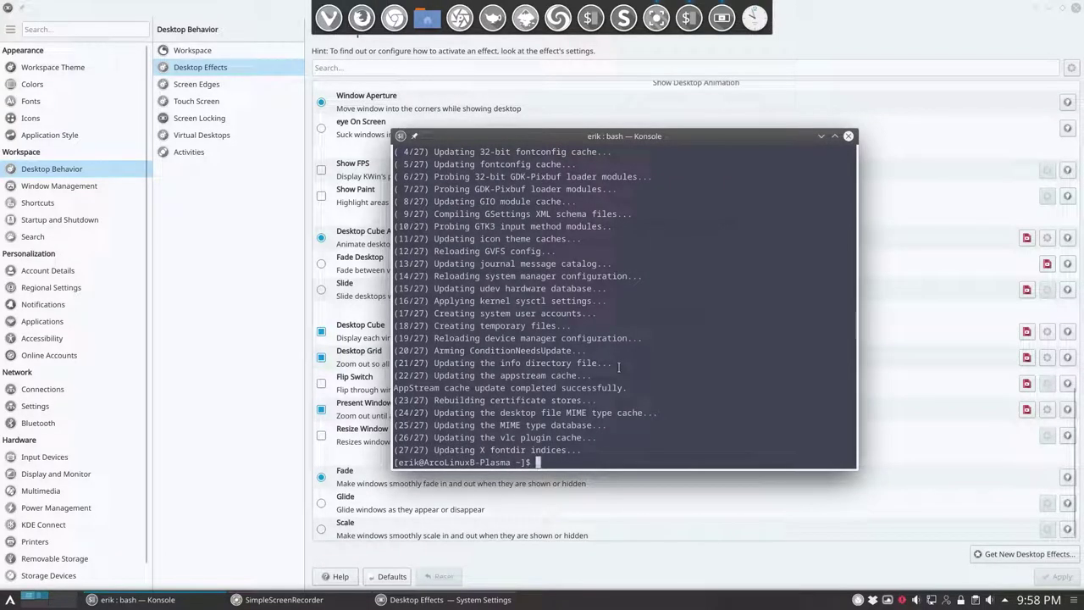
text(pksyua)
key(Return)
key(Return)
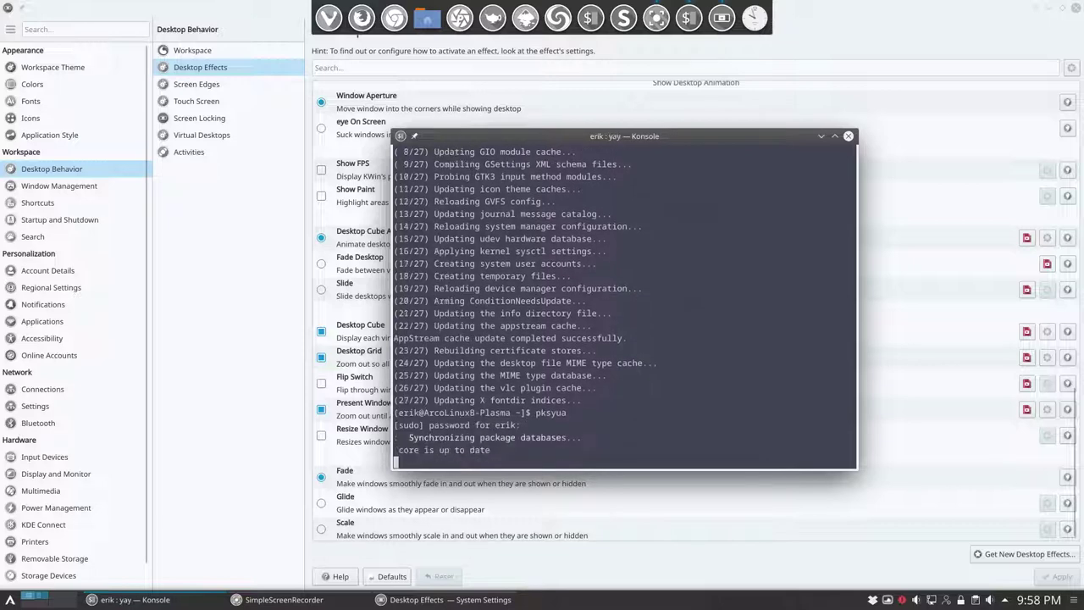
- Trace the terminal output back to the start of the earlier update command
scroll(589, 339, up, 5)
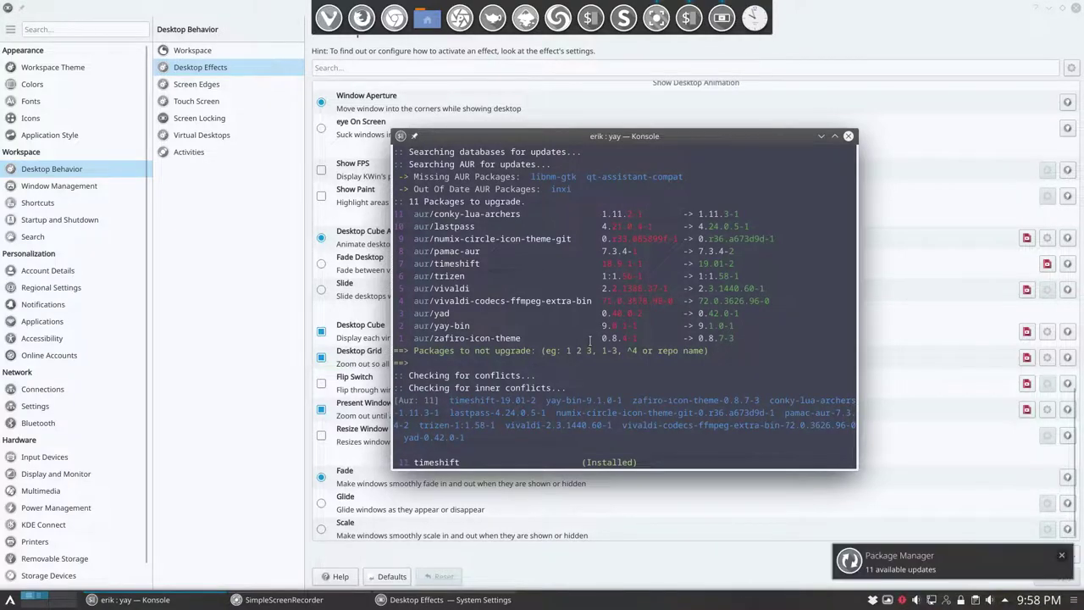
scroll(591, 339, up, 20)
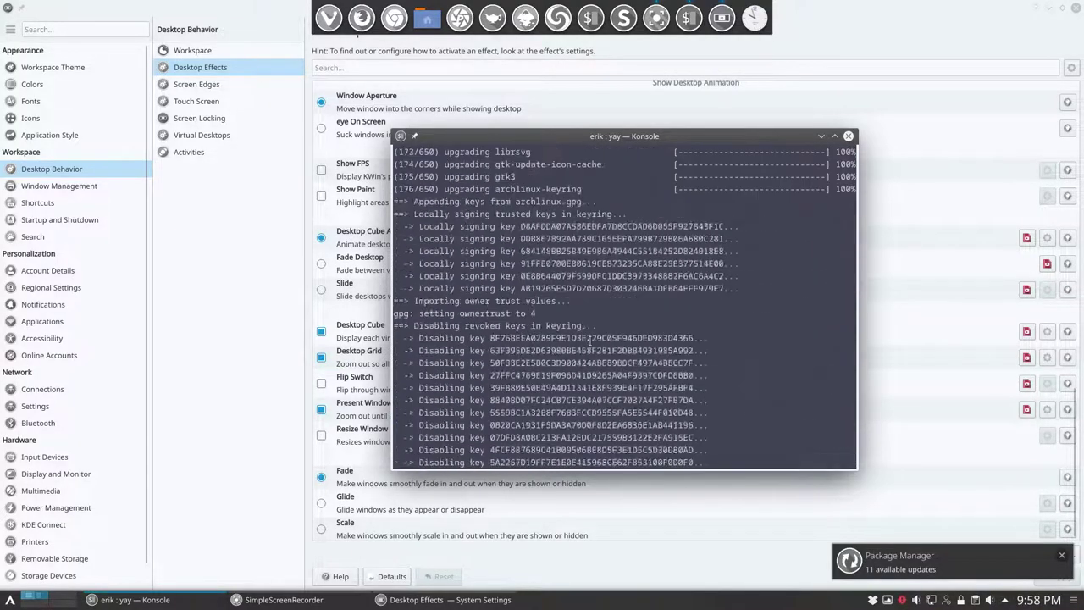
scroll(591, 340, up, 20)
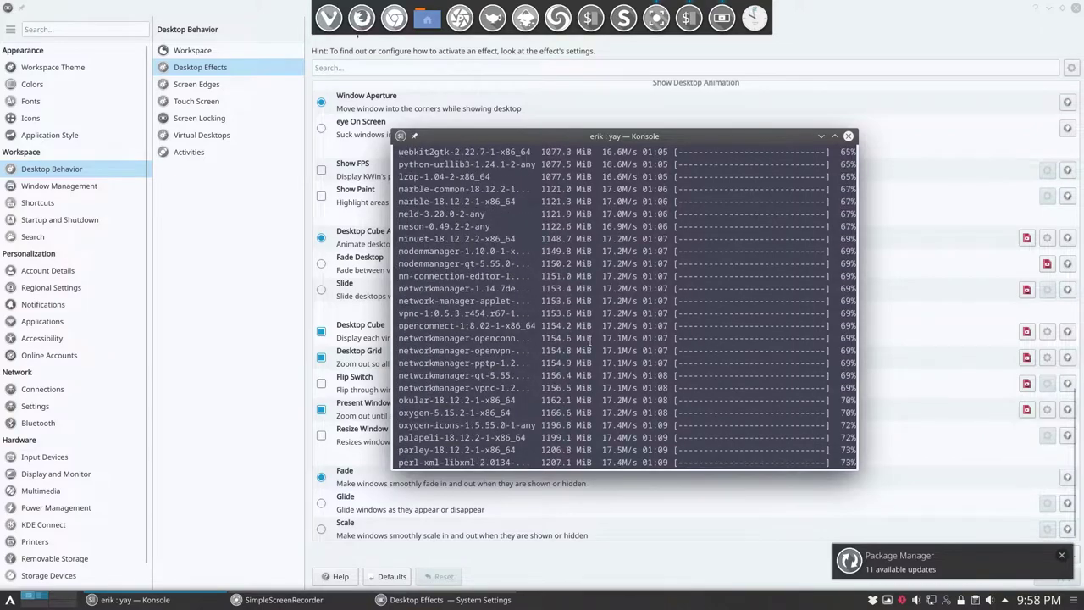
scroll(590, 340, up, 20)
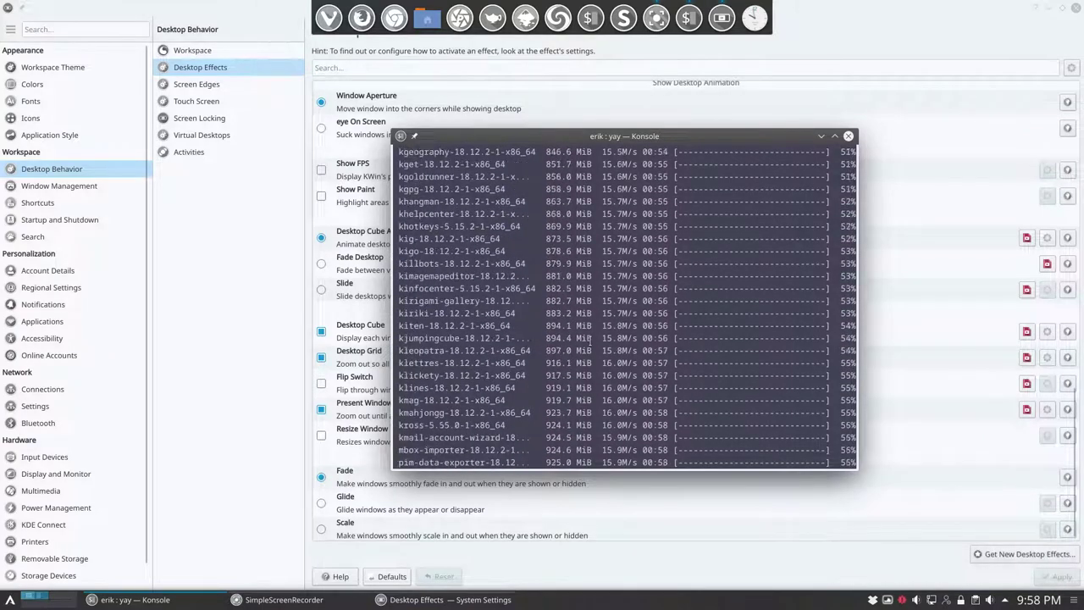
scroll(590, 340, up, 20)
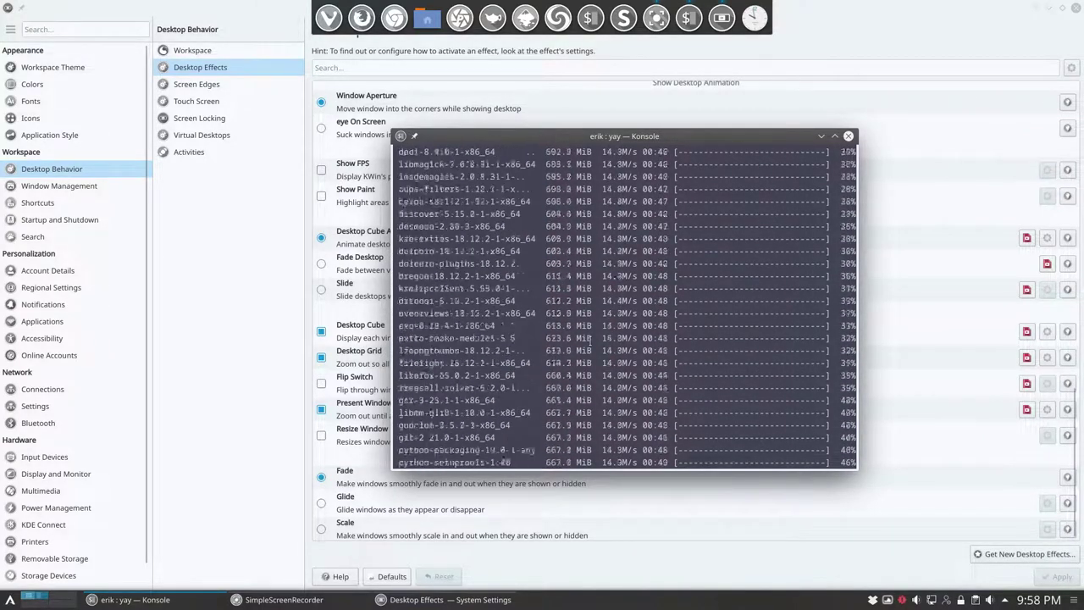
scroll(591, 339, up, 20)
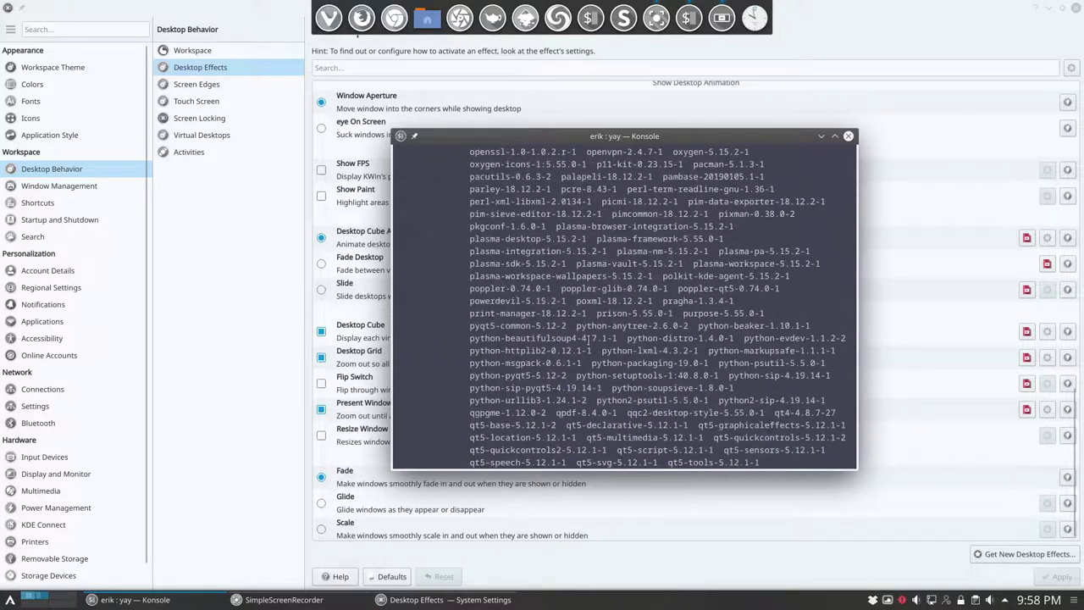
scroll(590, 339, up, 8)
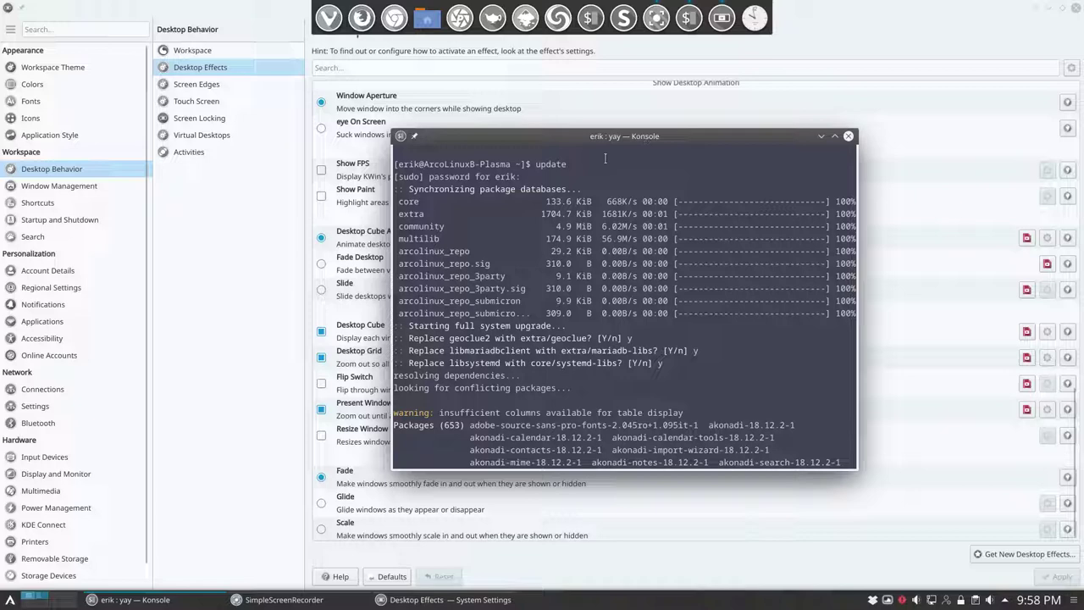
- Maximize Konsole and examine the list of packages in the full system upgrade, as far as the linux kernel entry
double_click(623, 138)
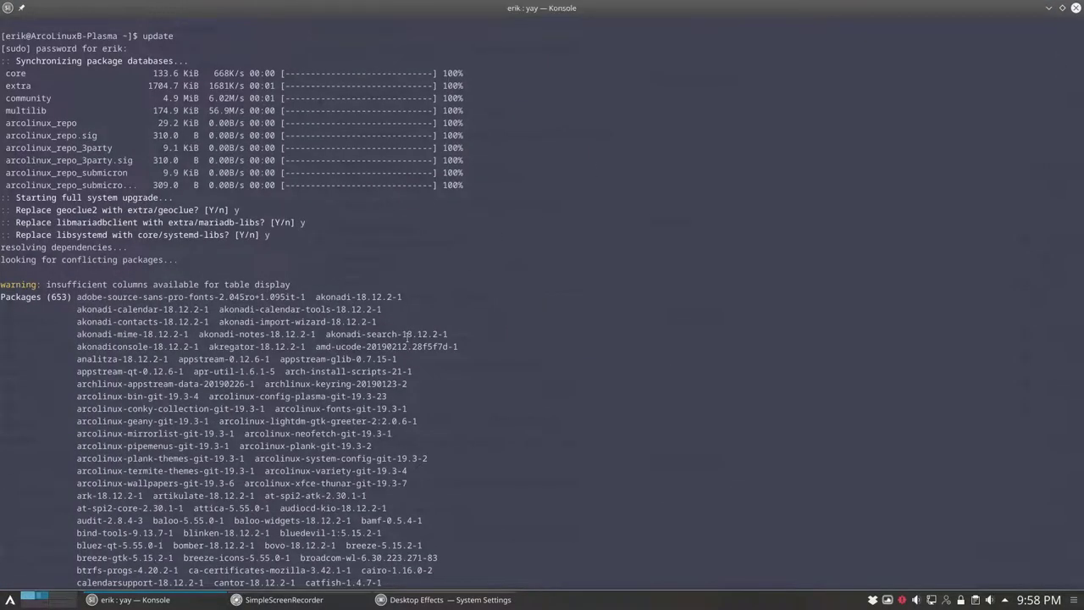
scroll(408, 336, down, 10)
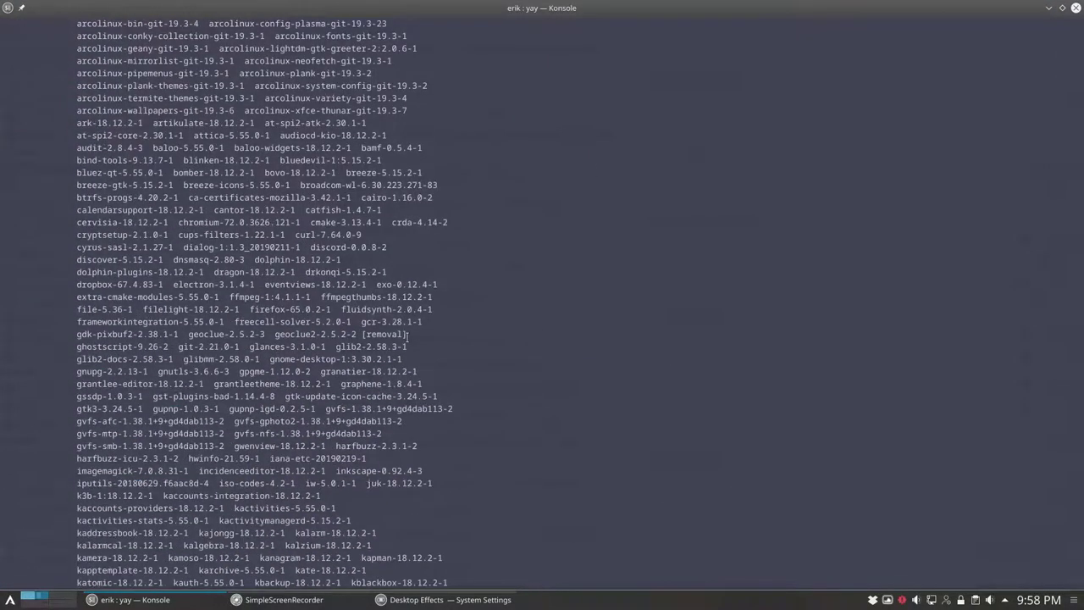
scroll(407, 336, down, 2)
scroll(407, 336, down, 3)
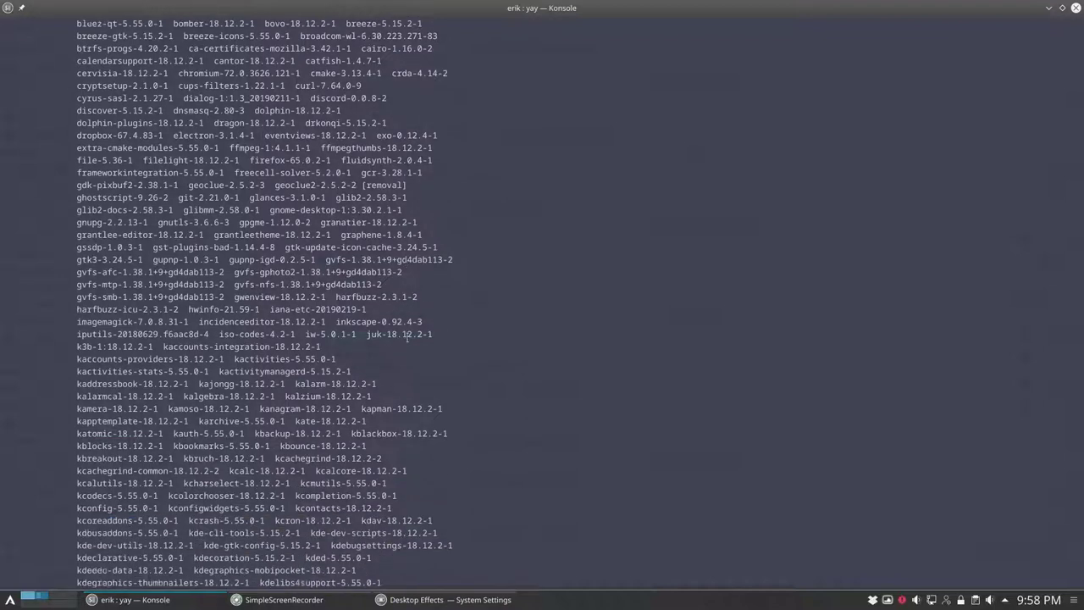
scroll(407, 336, down, 1)
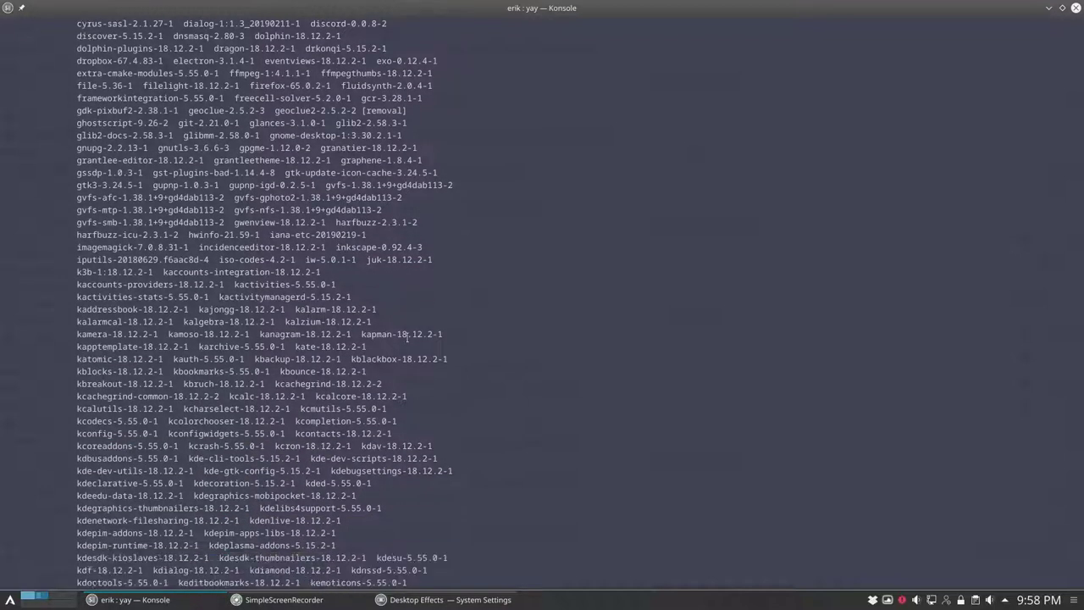
scroll(408, 336, down, 4)
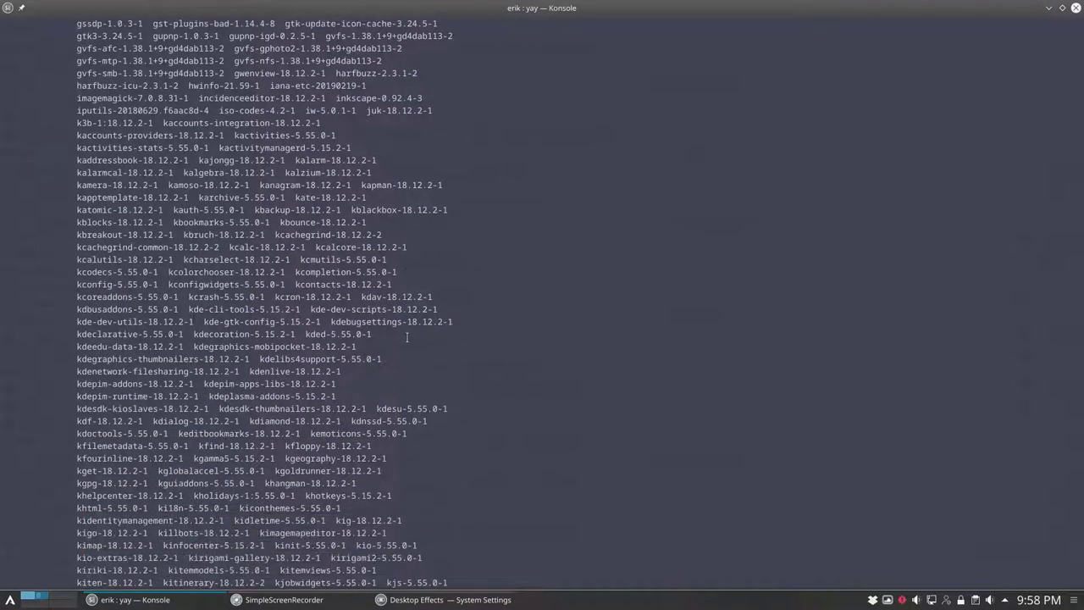
scroll(407, 336, down, 3)
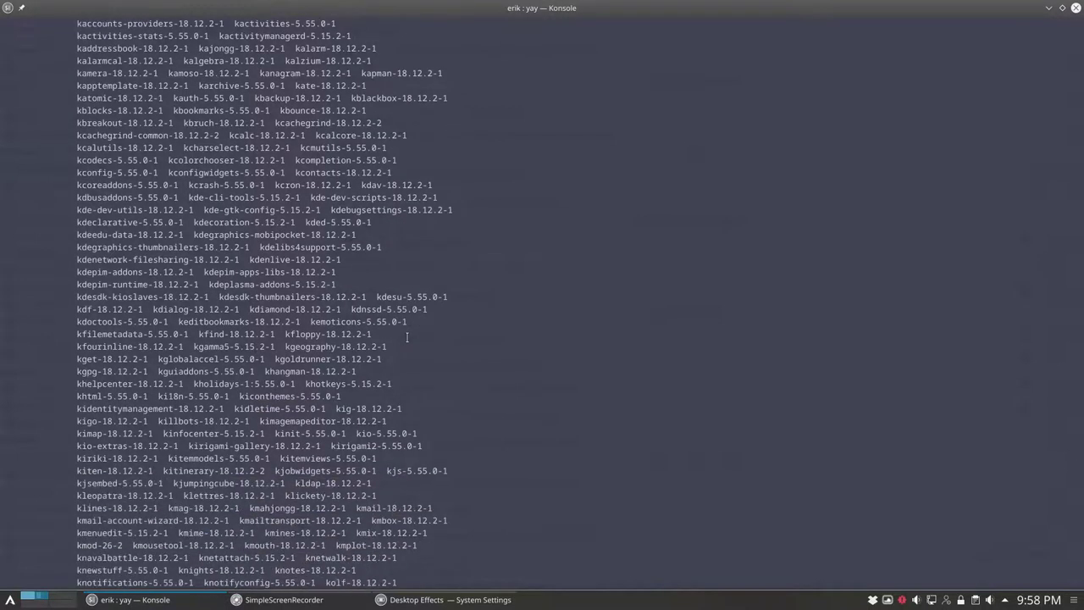
scroll(408, 336, down, 3)
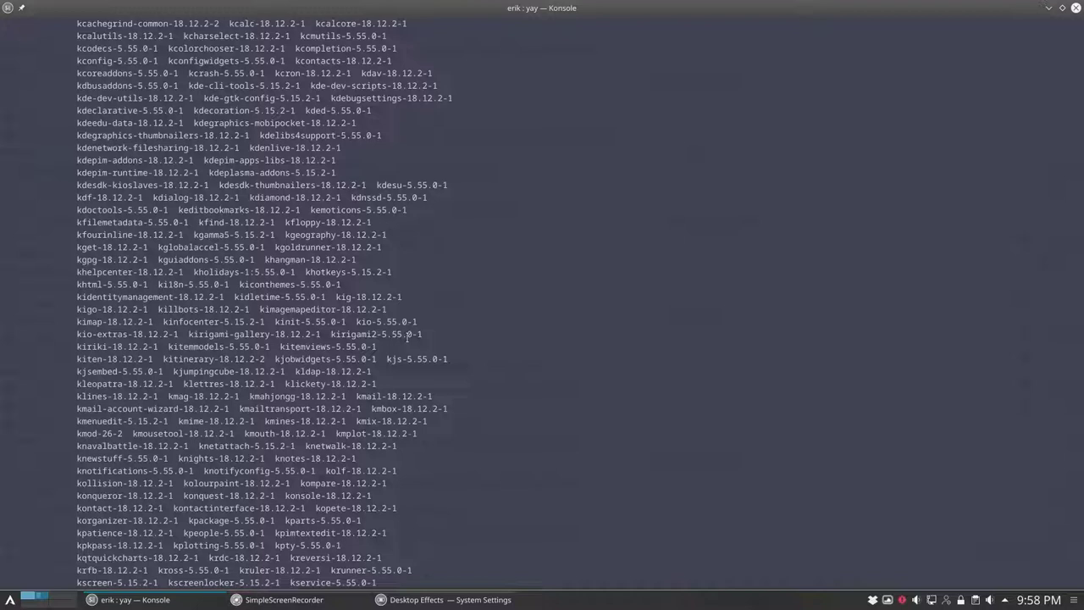
scroll(408, 337, down, 2)
scroll(407, 336, down, 2)
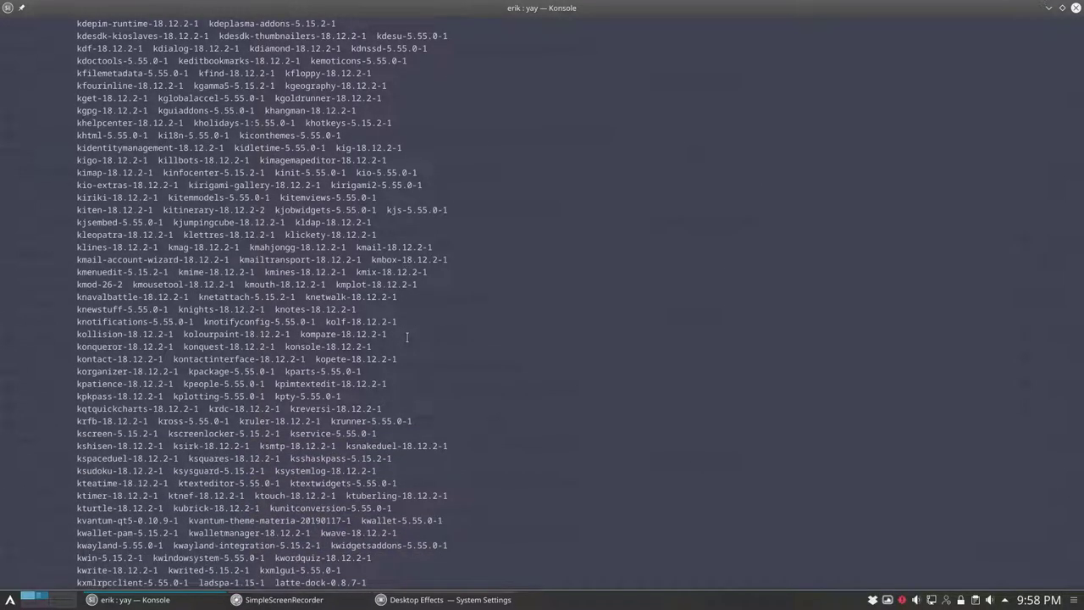
scroll(407, 337, down, 4)
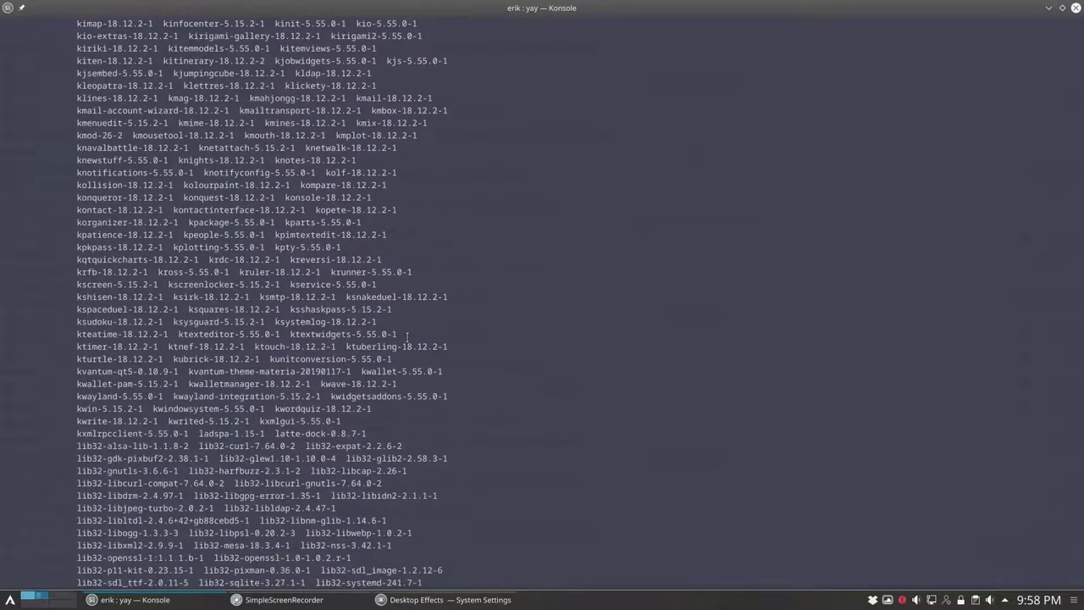
scroll(408, 336, down, 4)
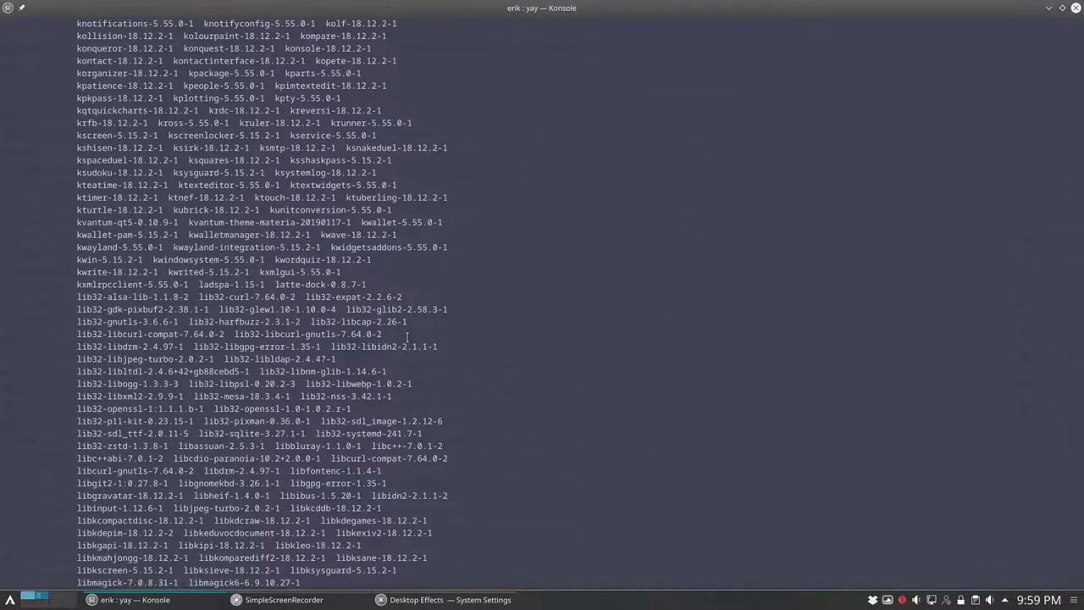
scroll(407, 336, down, 3)
scroll(408, 336, down, 2)
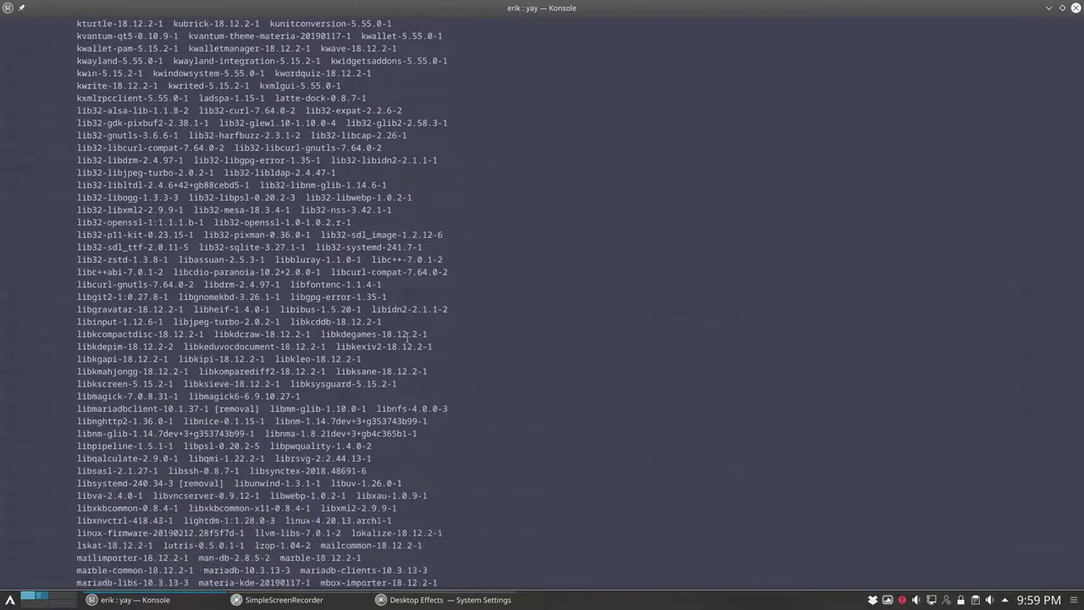
scroll(407, 336, down, 4)
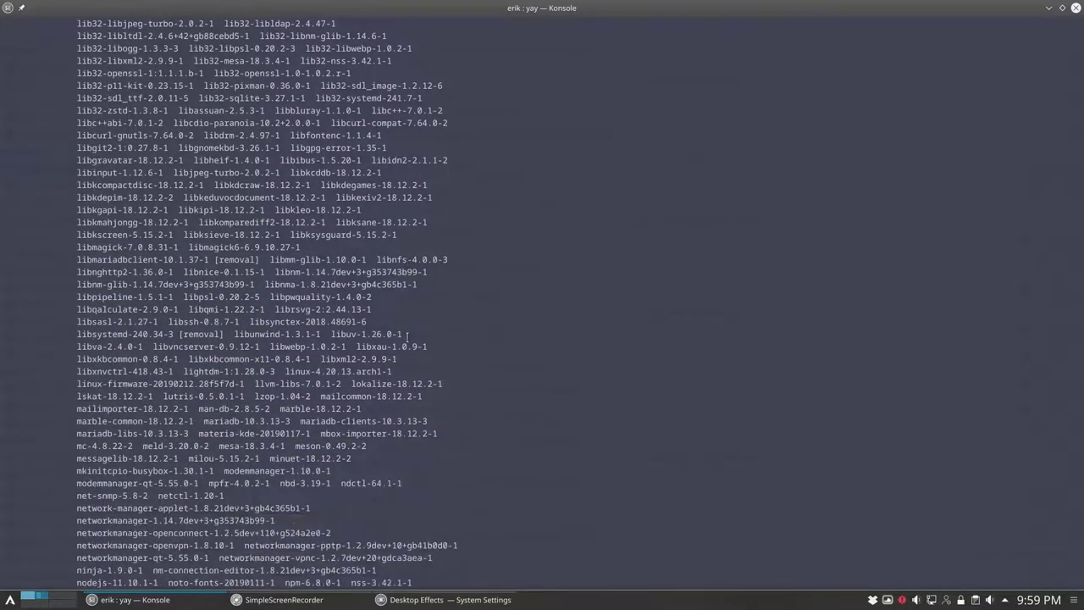
scroll(408, 336, down, 2)
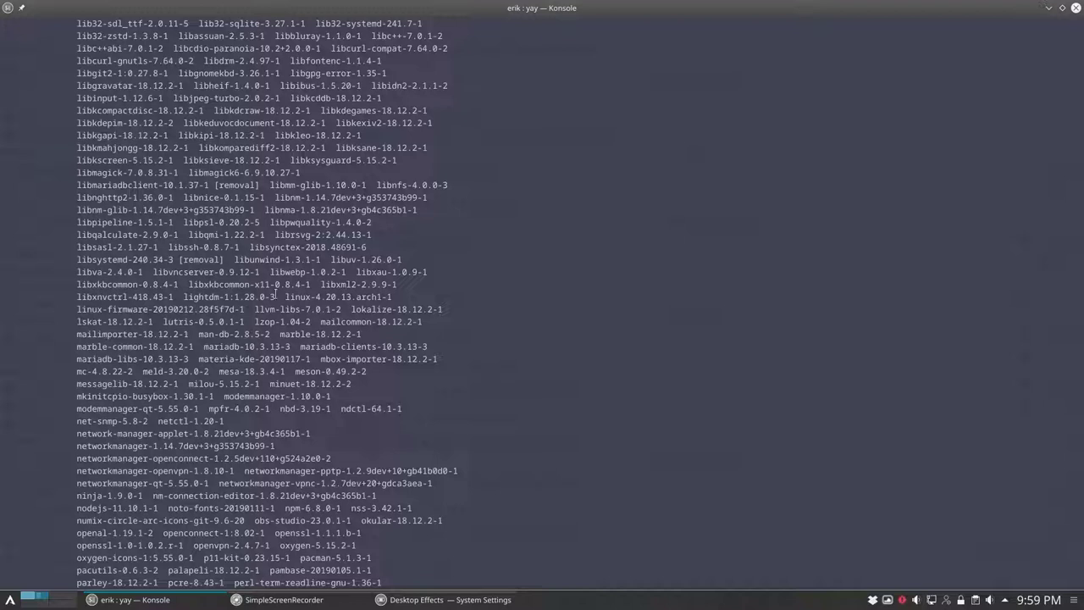
- Highlight linux-4.20.13.arch1-1 in the package list, compare it with the running kernel in a second terminal window, and close that window
drag(284, 295, 392, 298)
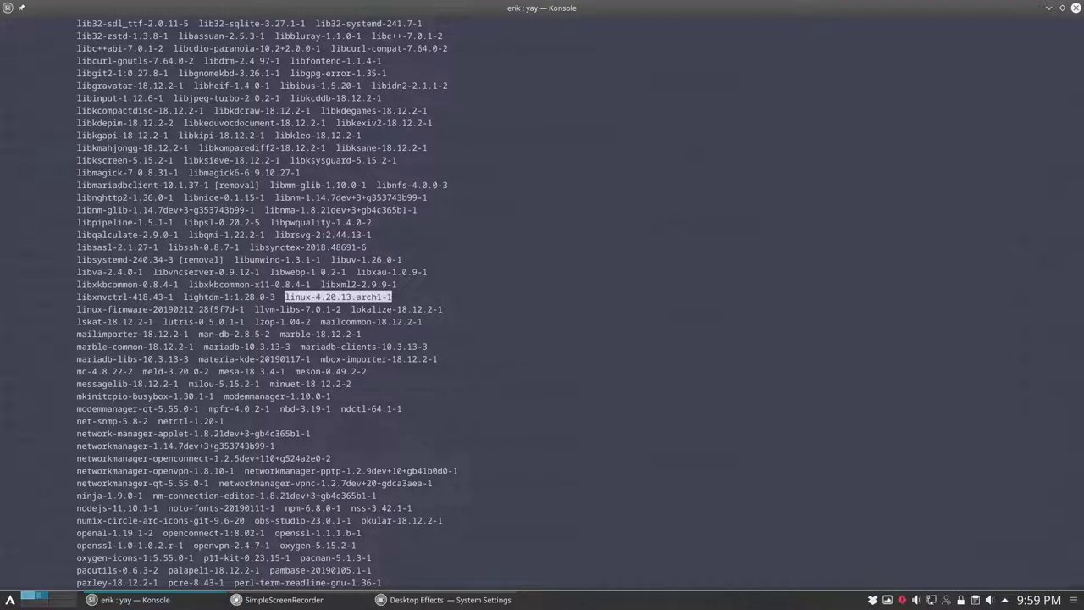
key(ctrl+alt+t)
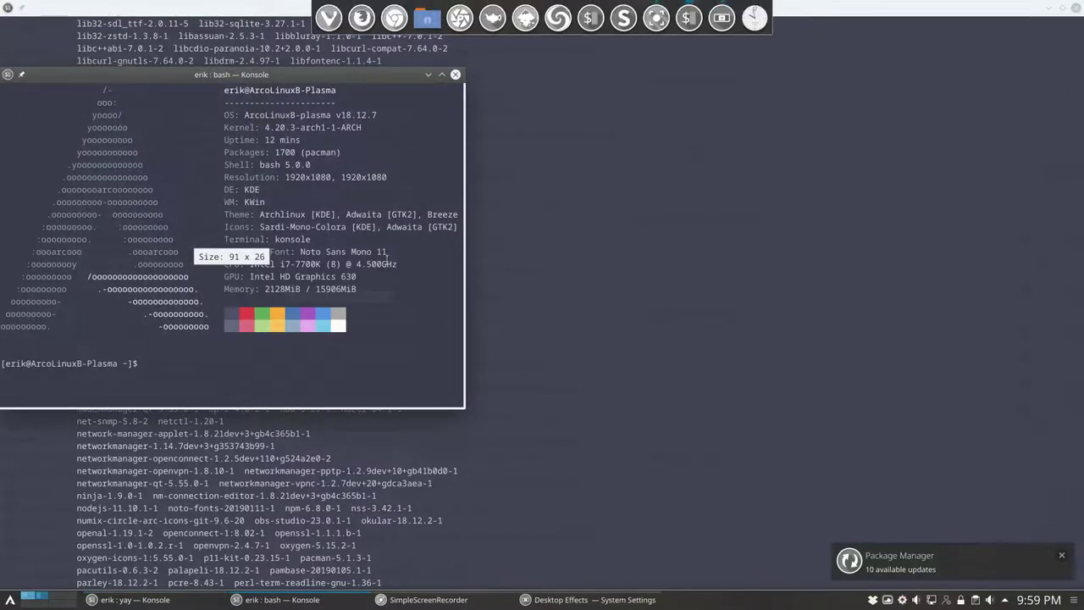
drag(282, 78, 776, 215)
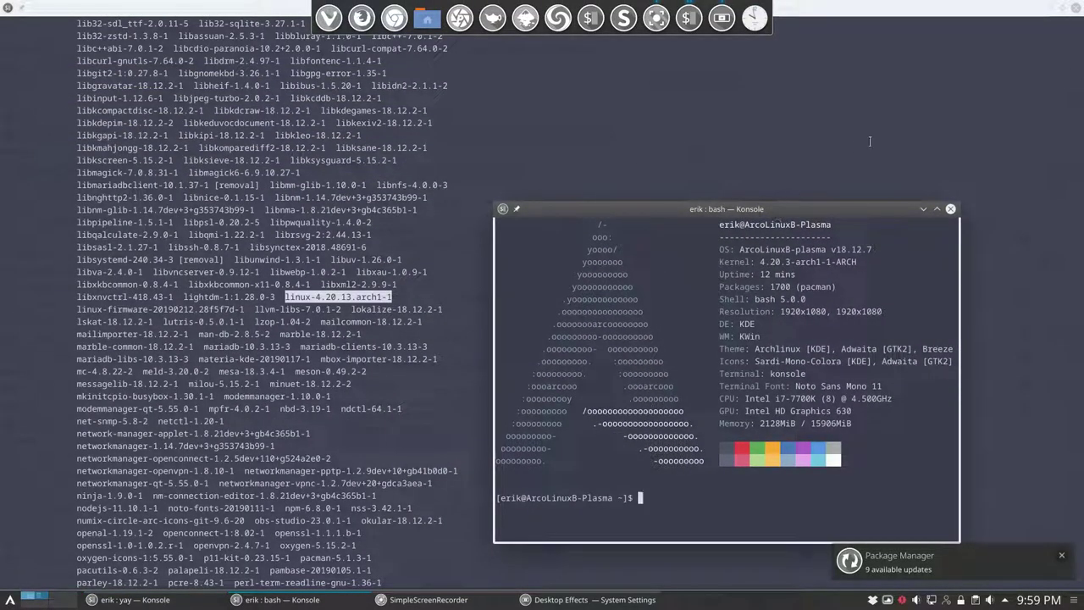
click(951, 209)
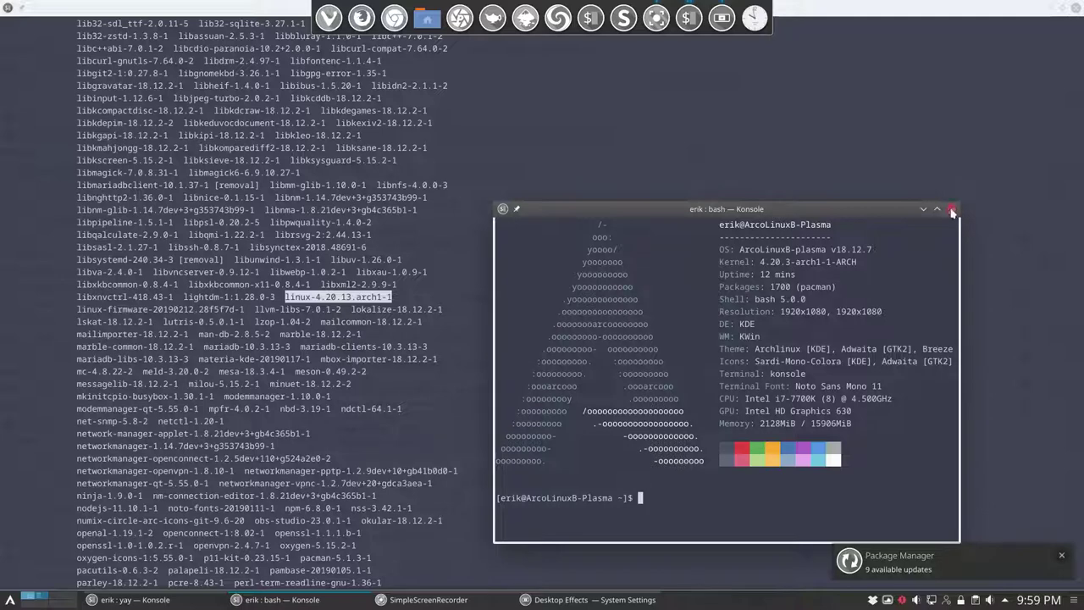
- Close the Konsole tab despite the running yay process, and close System Settings
click(1077, 10)
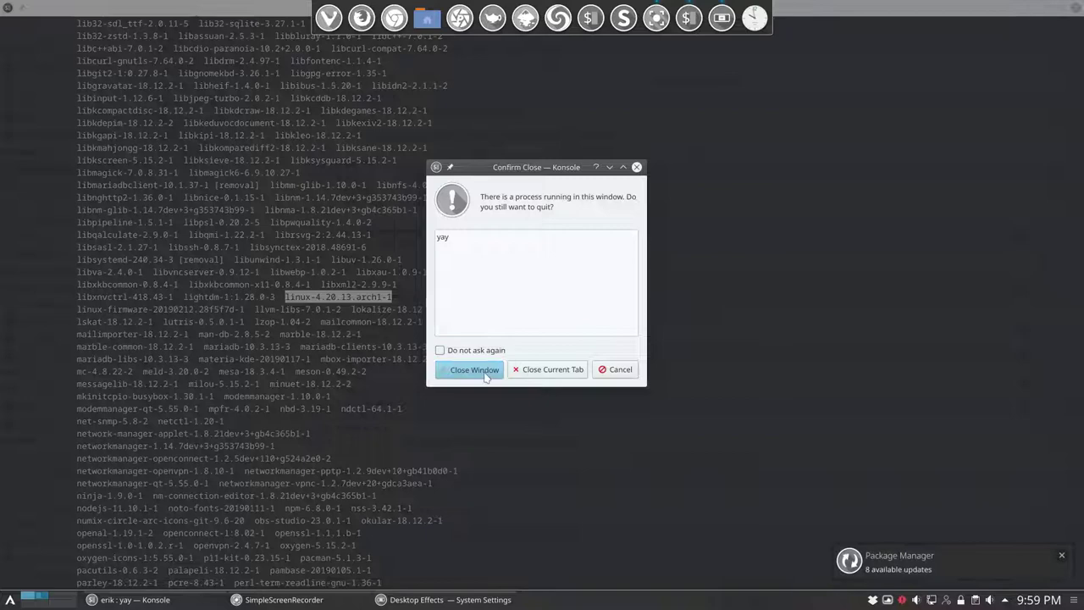
click(552, 368)
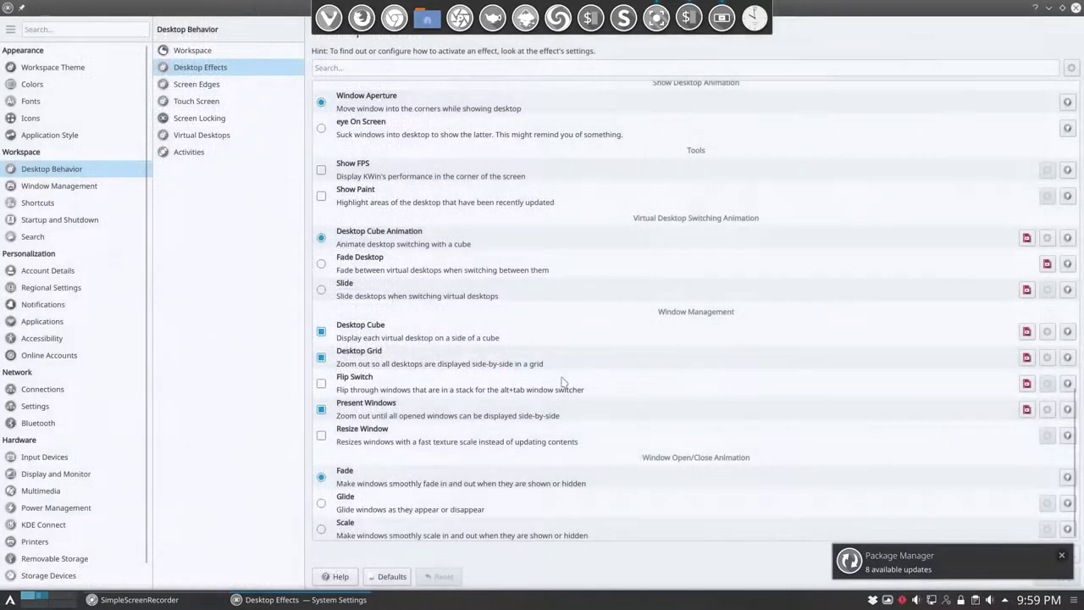
click(1076, 8)
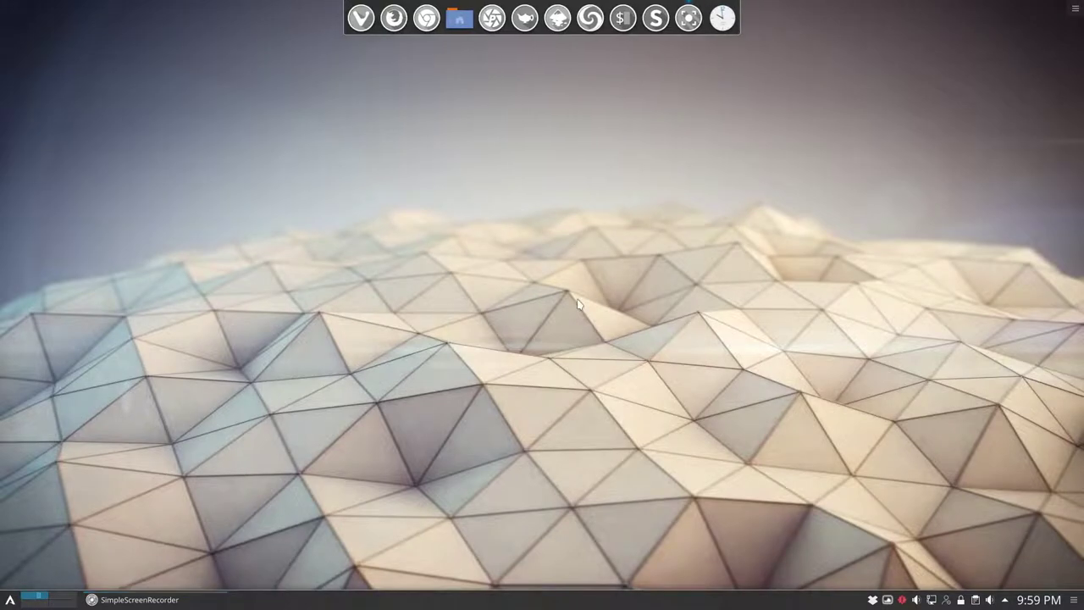
- Run pksyua again in a new terminal, authenticating with the sudo password, and check the progress of the AUR package builds
key(ctrl+alt+t)
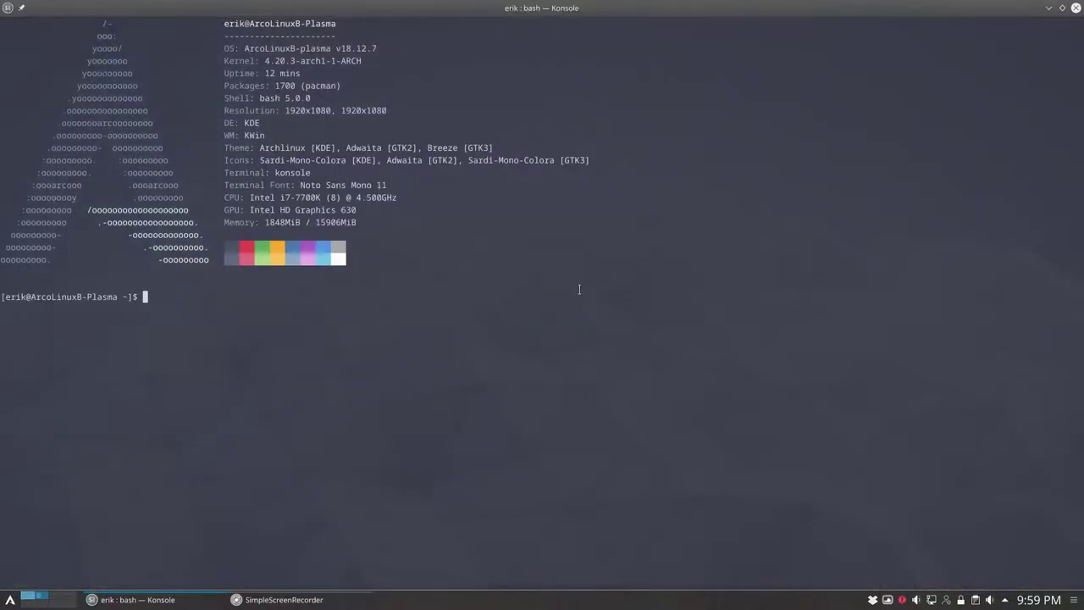
text(pksyua)
key(Return)
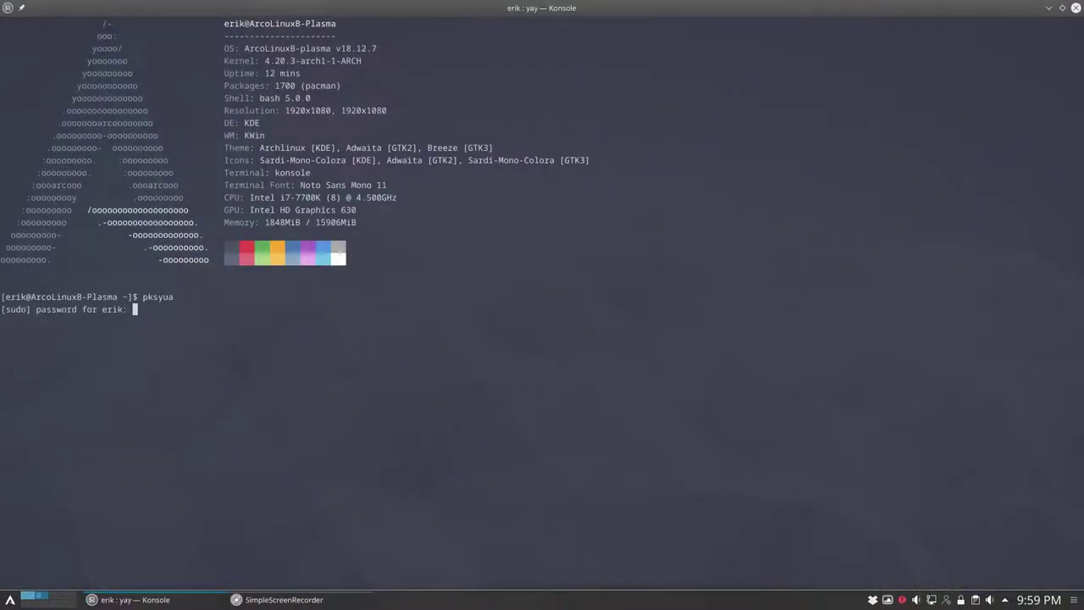
key(Return)
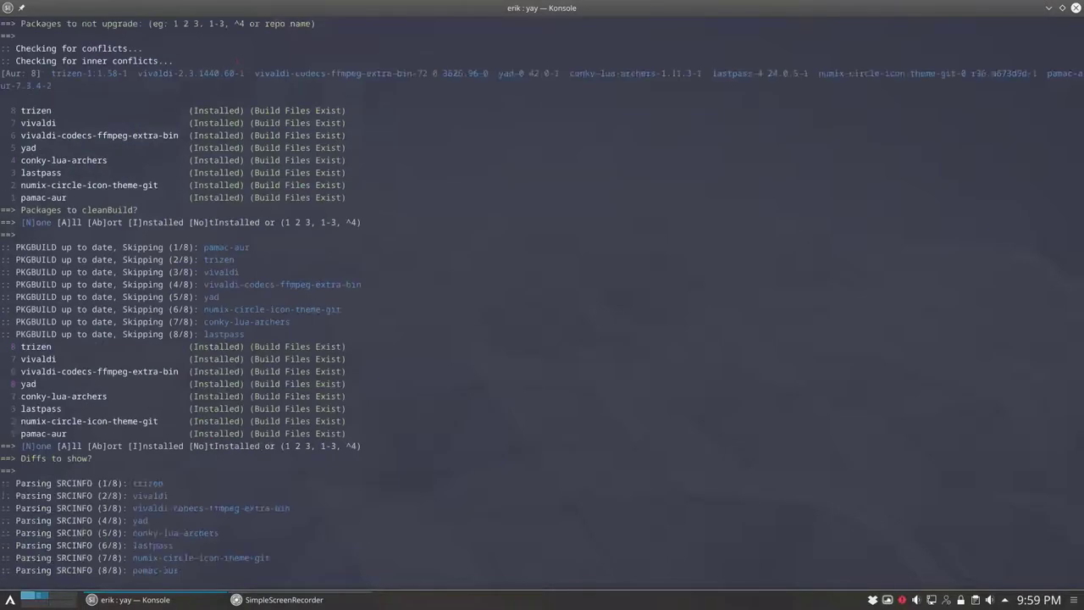
scroll(576, 280, up, 7)
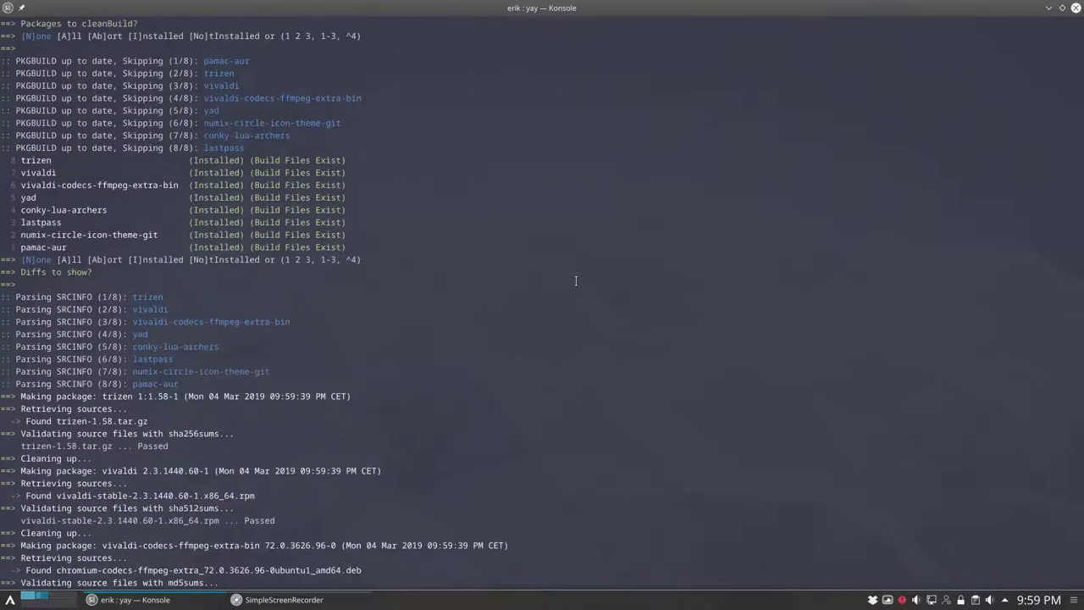
scroll(576, 281, down, 10)
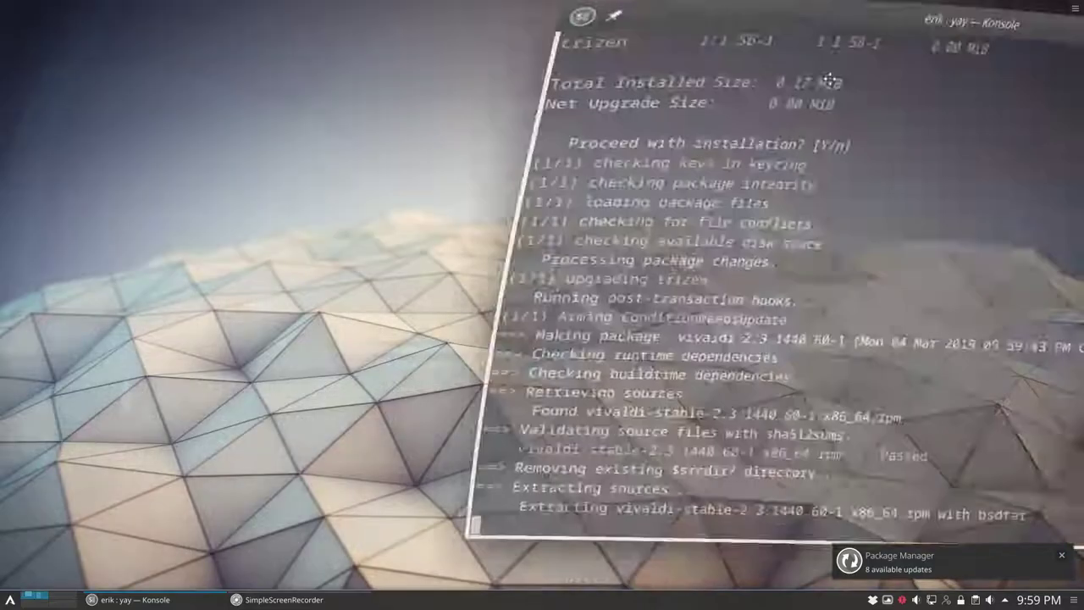
- View the current wallpaper's page at Desktoppr.co through Variety, and minimize the browser window
mouse_move(542, 0)
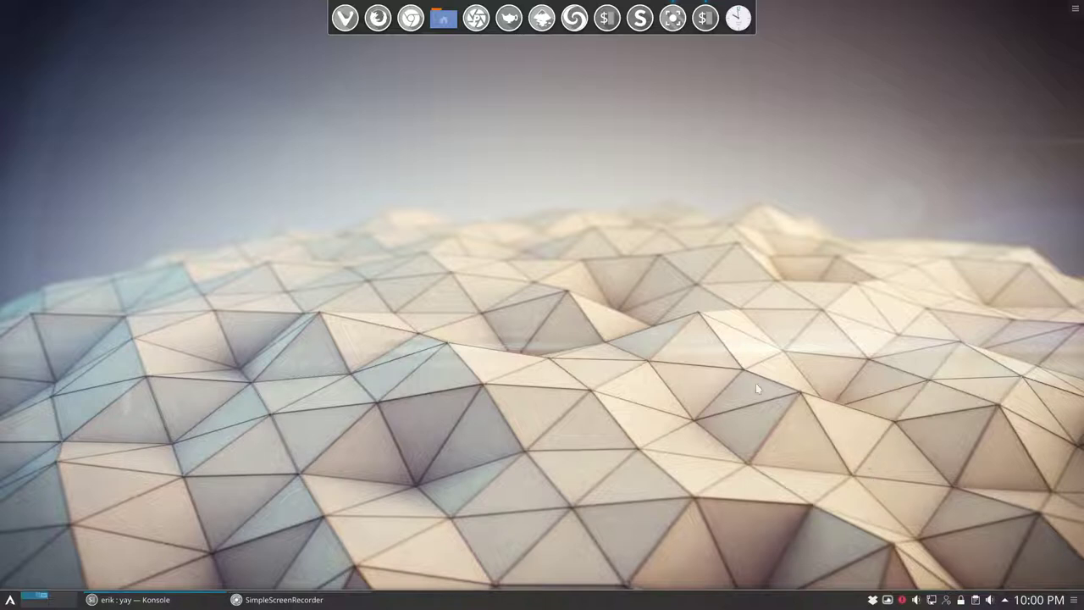
click(888, 599)
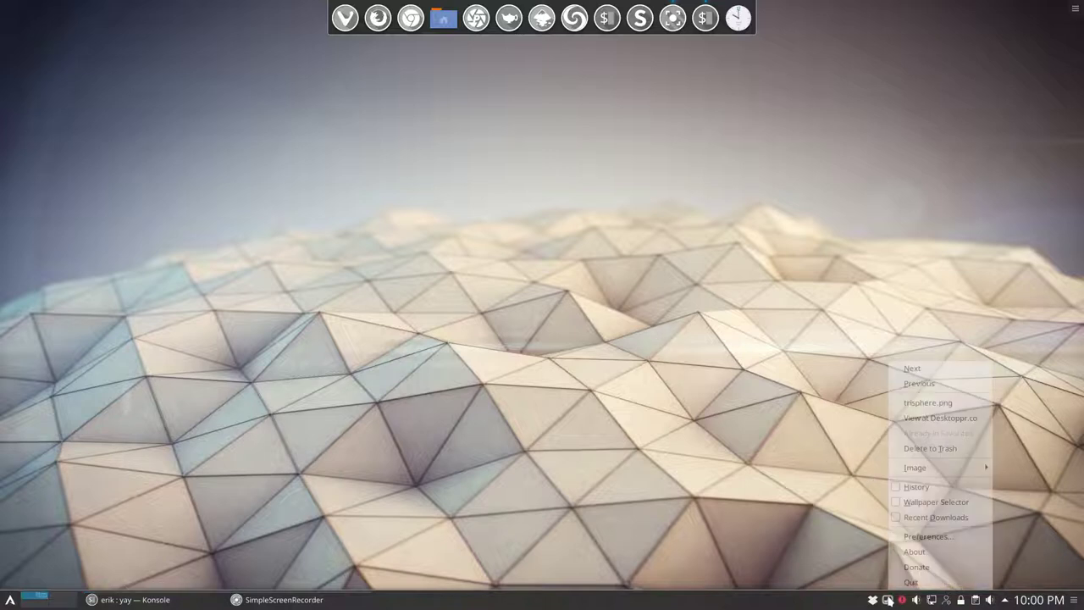
click(933, 419)
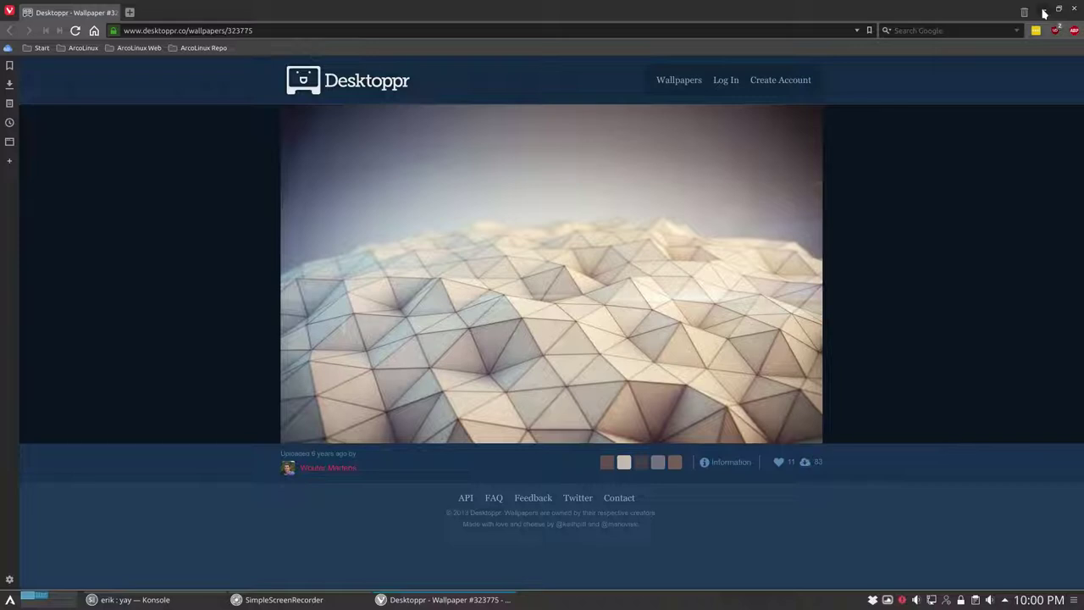
click(1044, 13)
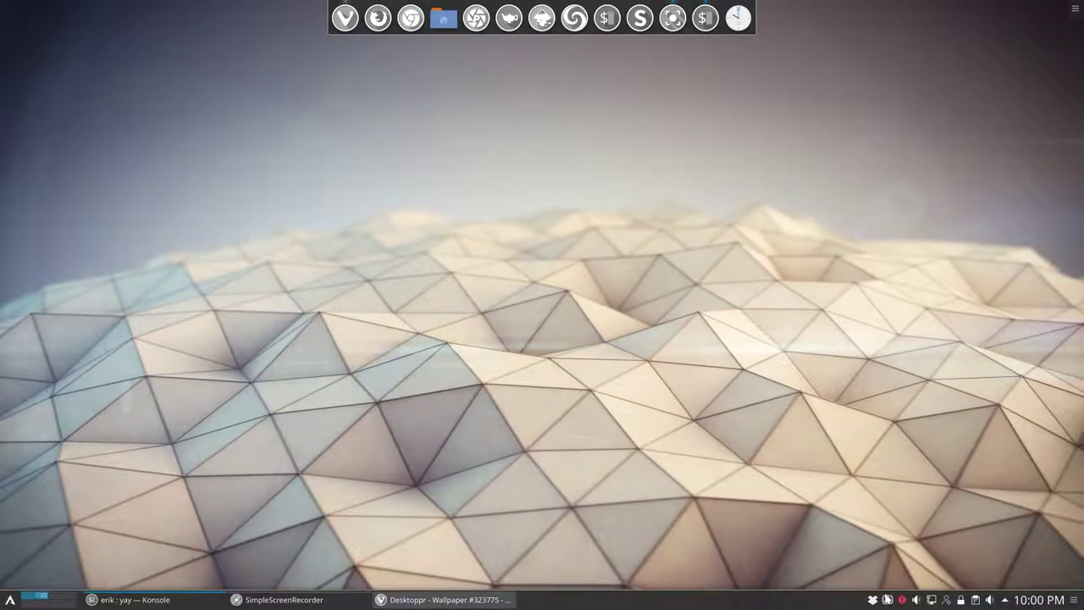
- Open Variety's preferences and check the favorites entry for the current wallpaper in Variety's tray menu
right_click(886, 602)
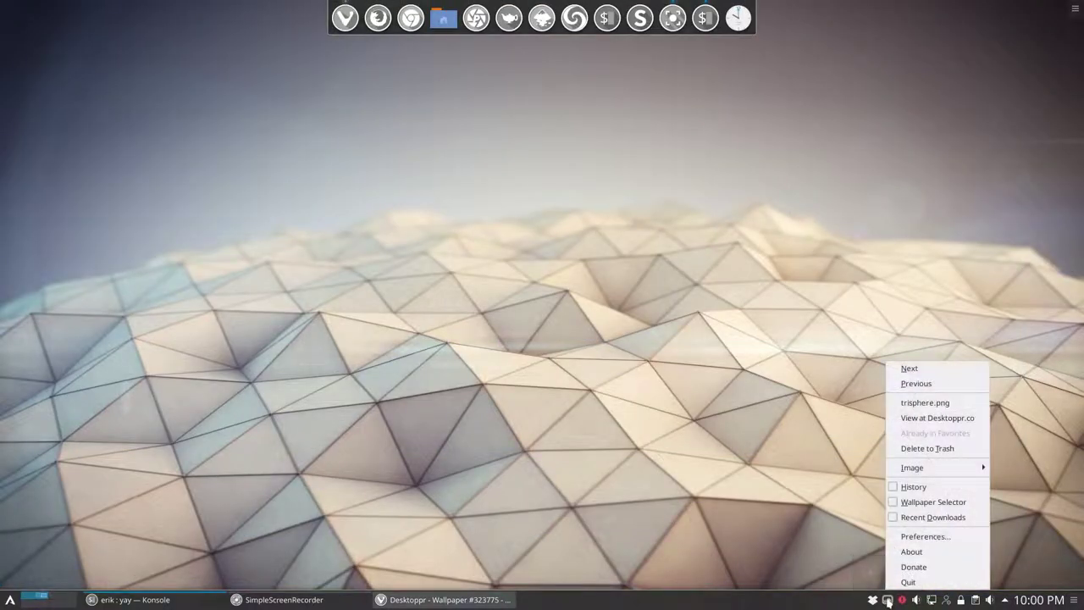
click(929, 537)
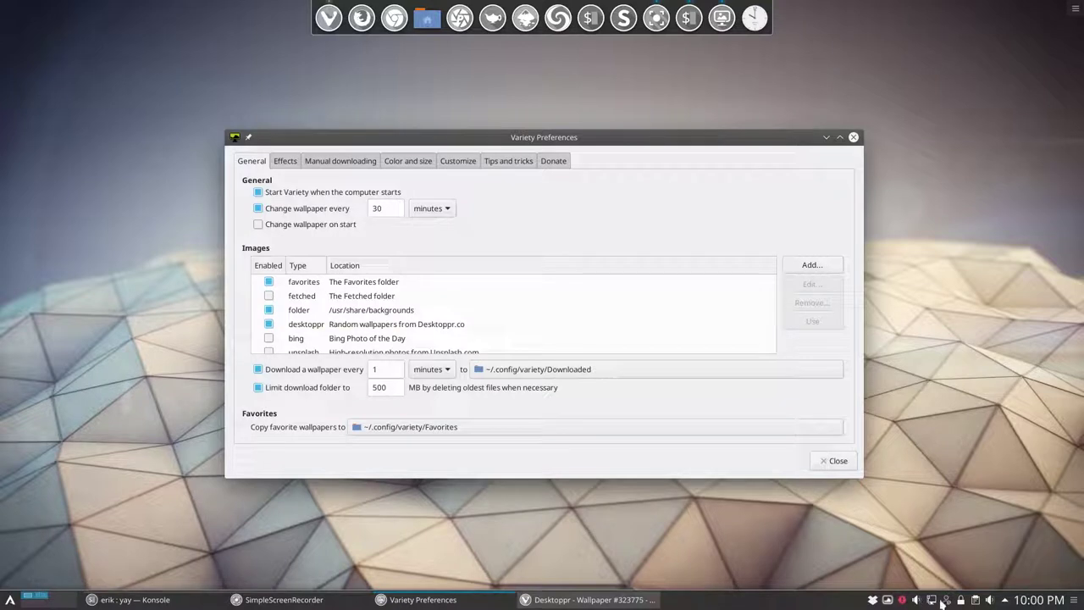
click(889, 600)
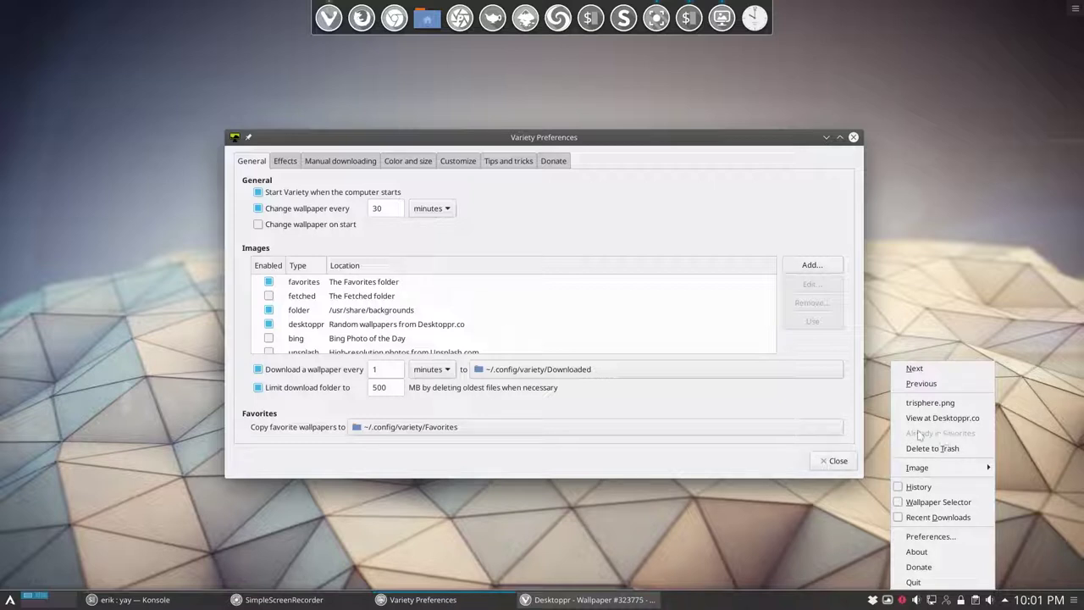
click(424, 430)
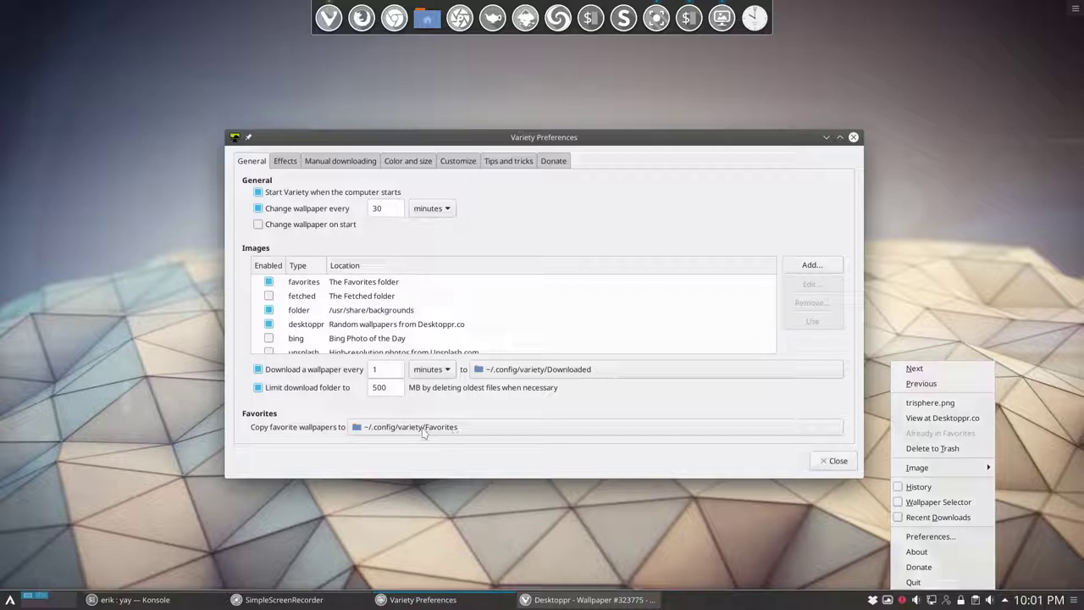
- Browse for another folder for favorite wallpapers, going from Home into Dropbox and its 4258-fonts folder
click(423, 431)
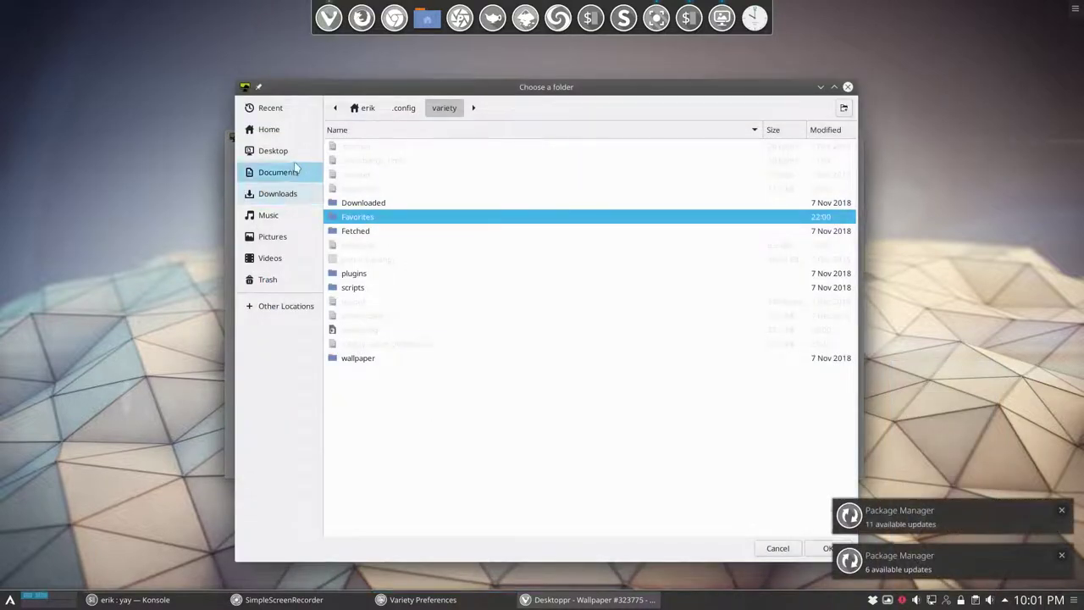
click(254, 130)
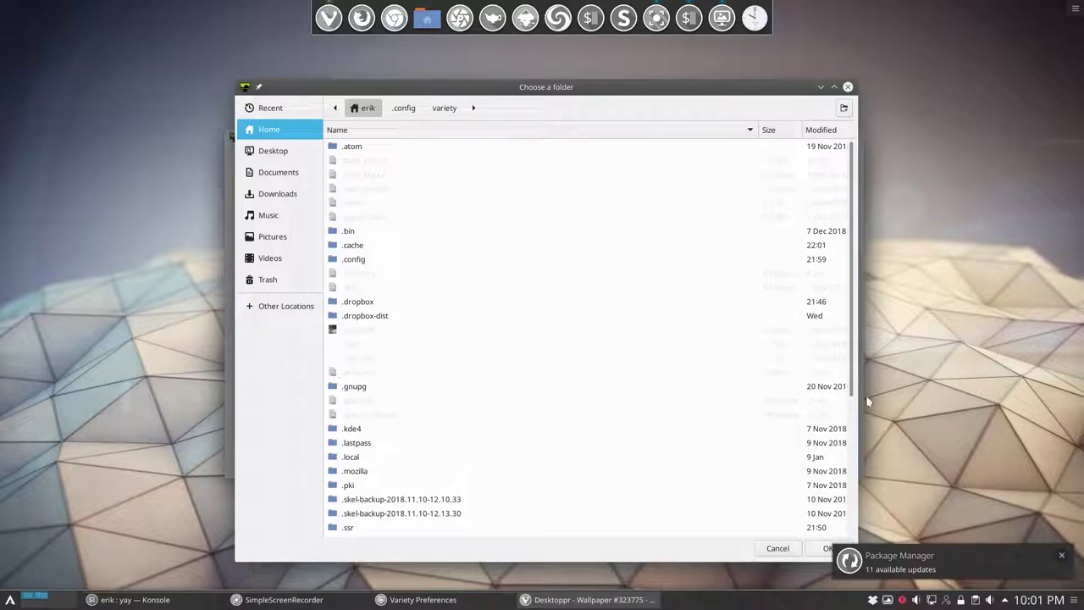
drag(852, 398, 854, 508)
click(386, 463)
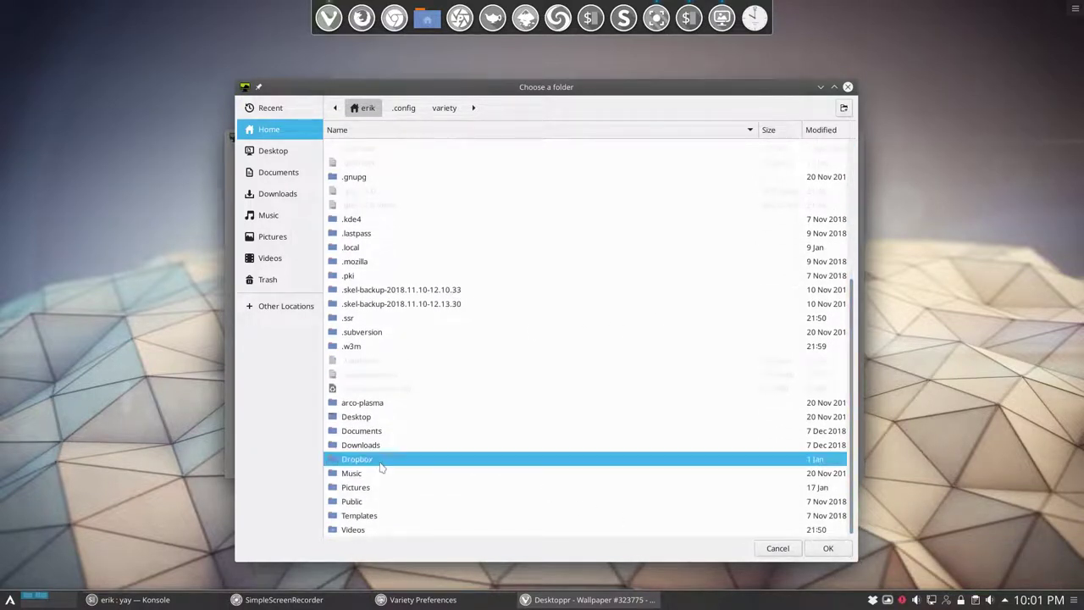
double_click(382, 466)
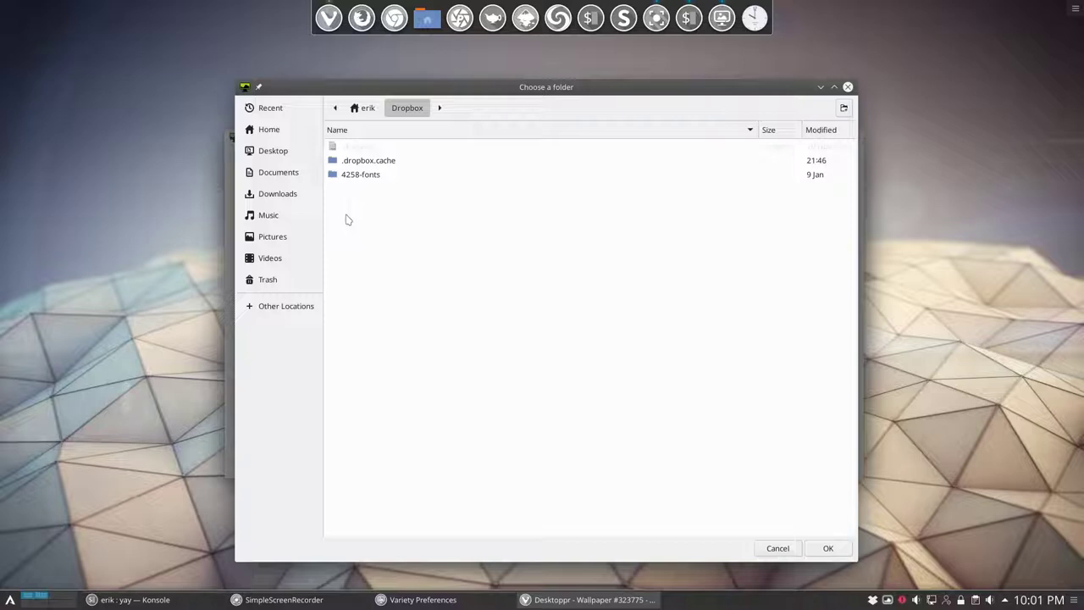
double_click(363, 176)
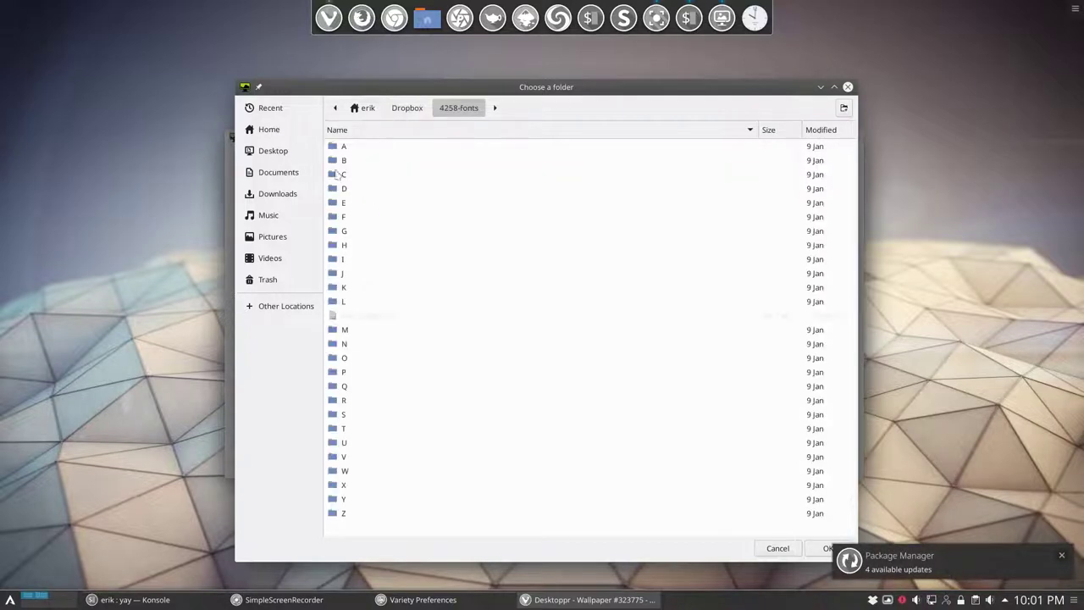
click(334, 109)
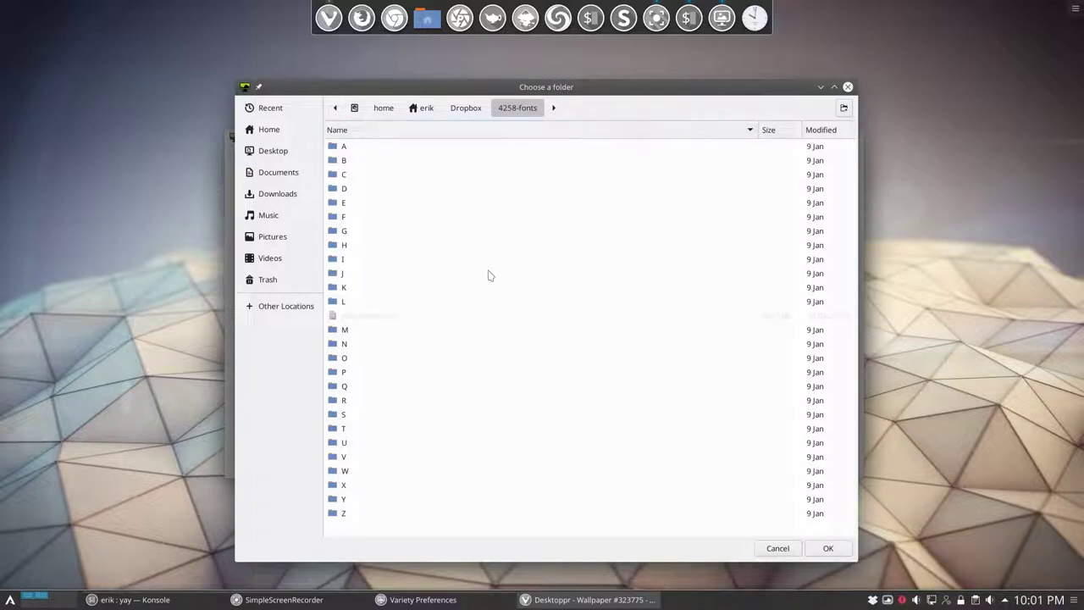
- Try opening Dropbox's 4258-fonts folder with the file manager, close the Filelight window, and cancel the folder selection
click(466, 107)
right_click(466, 269)
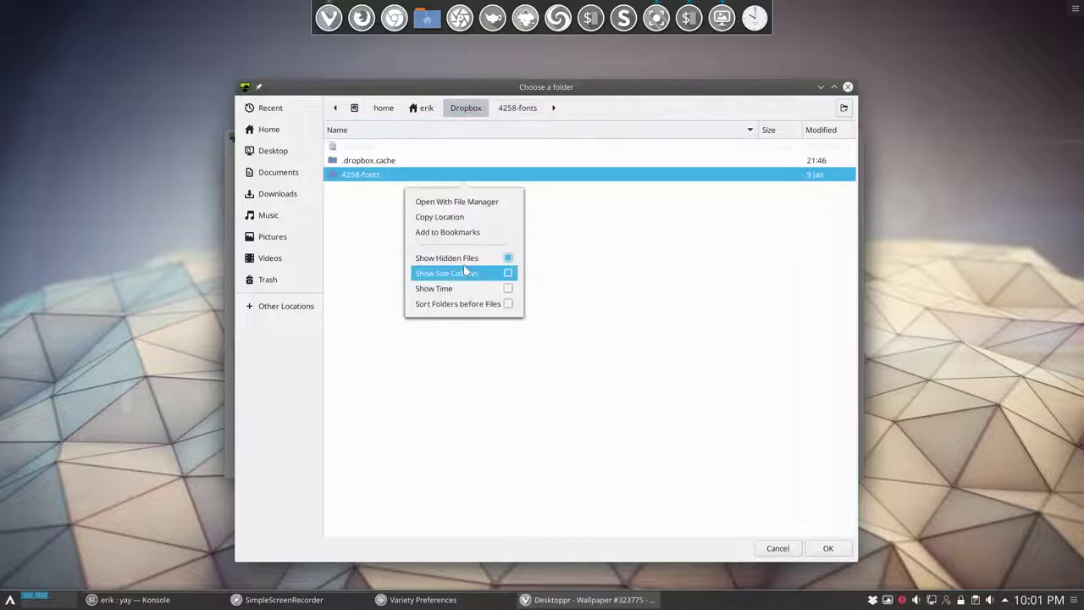
click(485, 209)
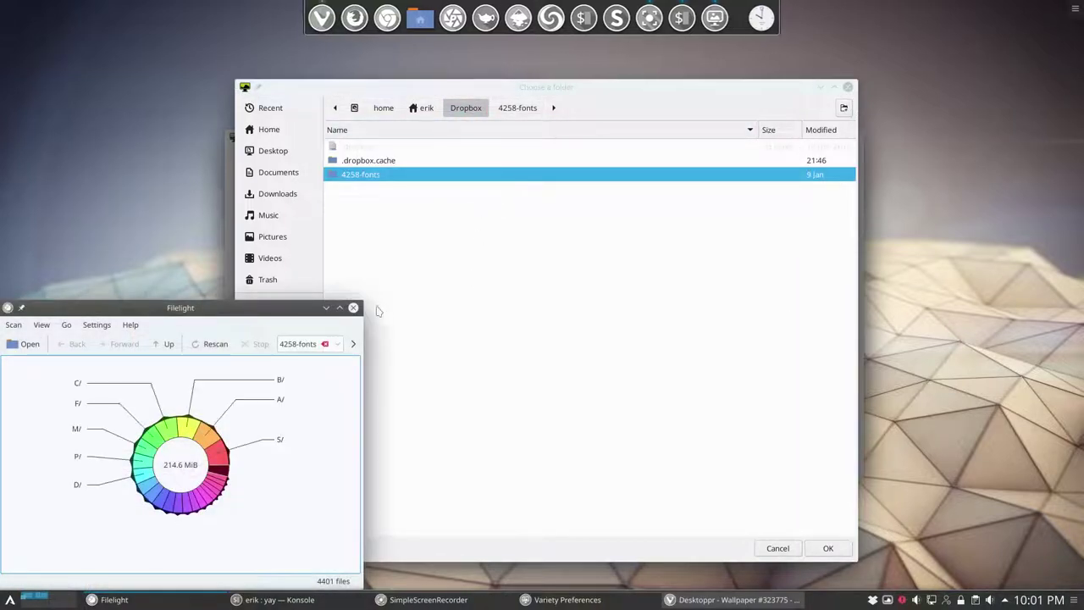
click(353, 308)
right_click(361, 189)
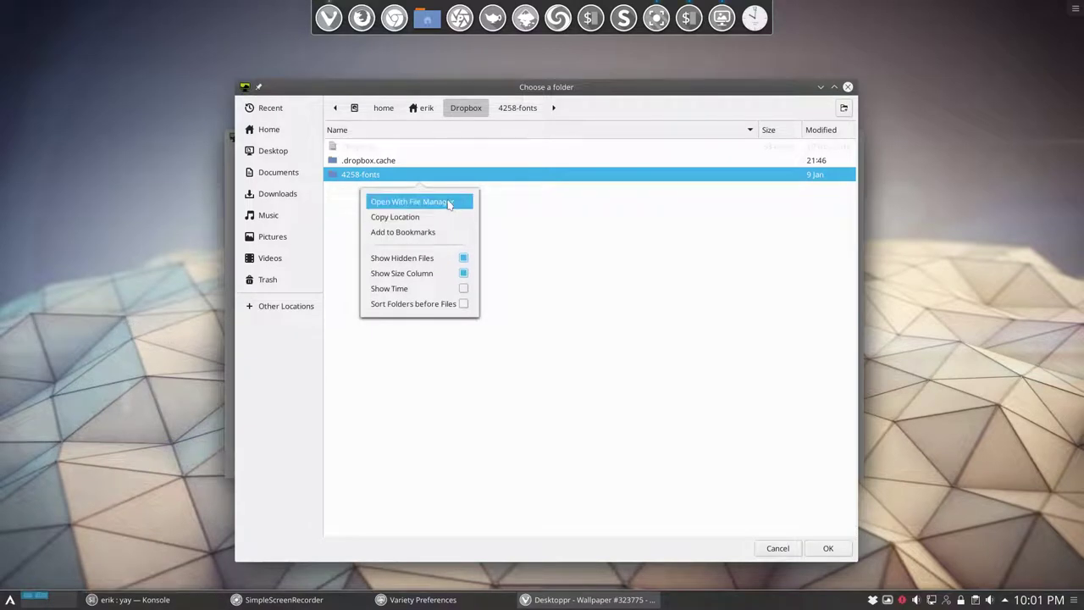
click(560, 235)
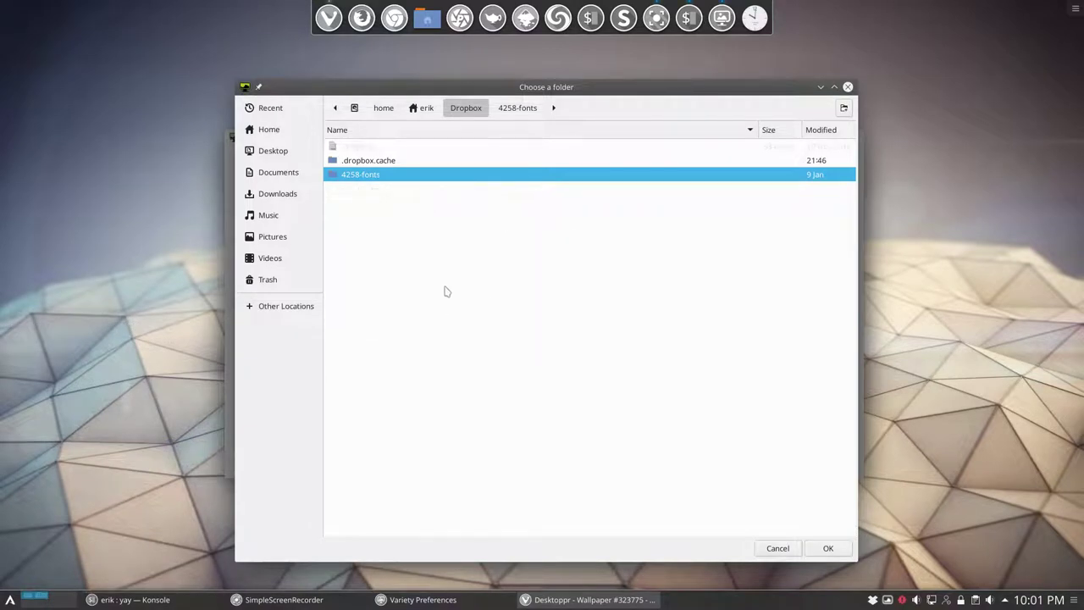
click(779, 548)
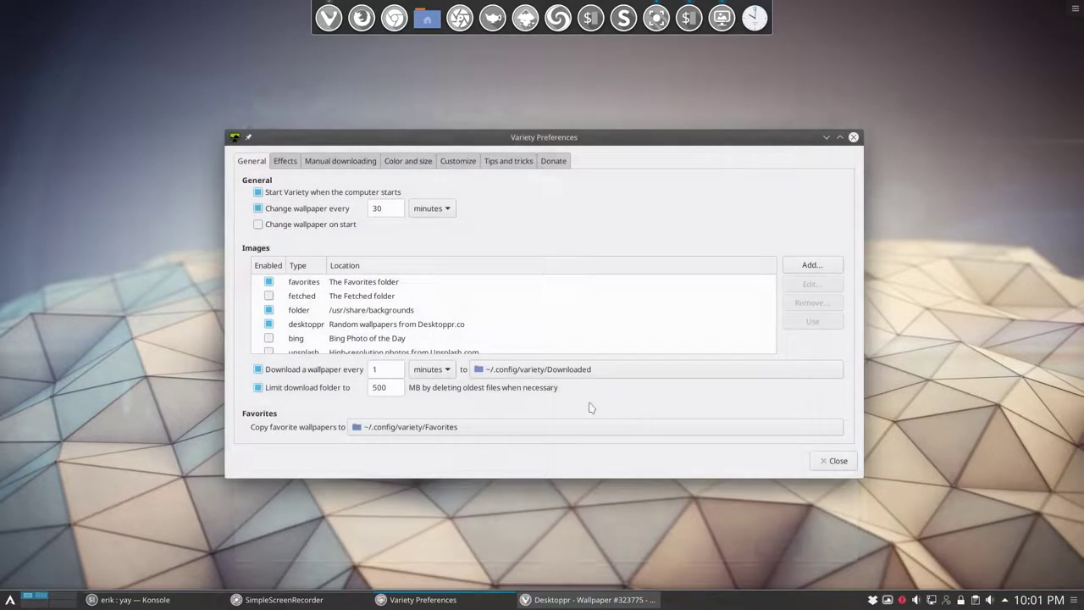
- Look at Variety's Favorites folder in the folder chooser again, cancel the selection, and close the preferences
click(462, 428)
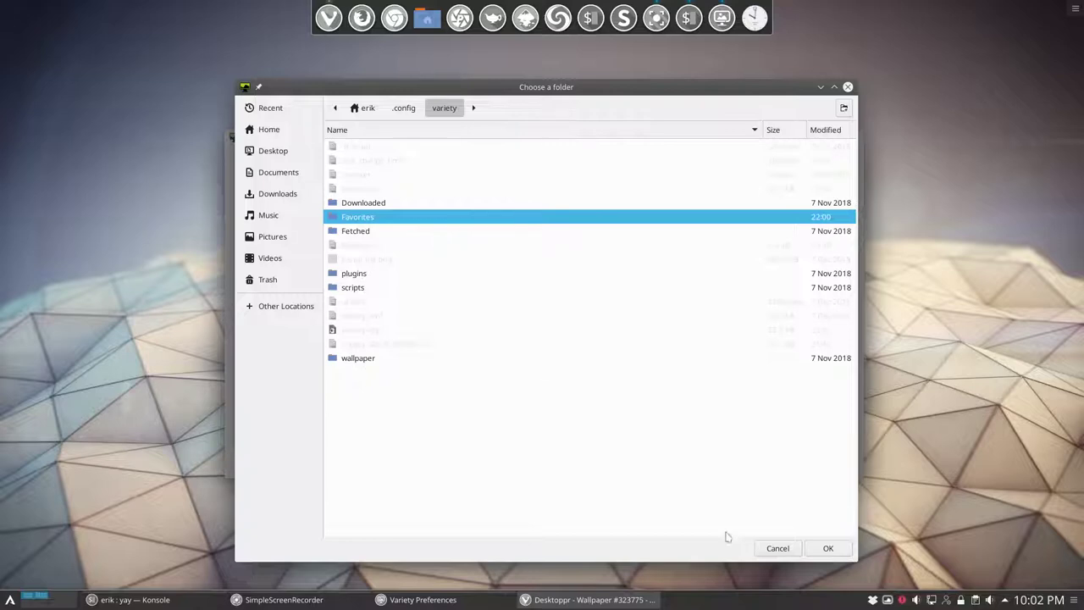
click(779, 551)
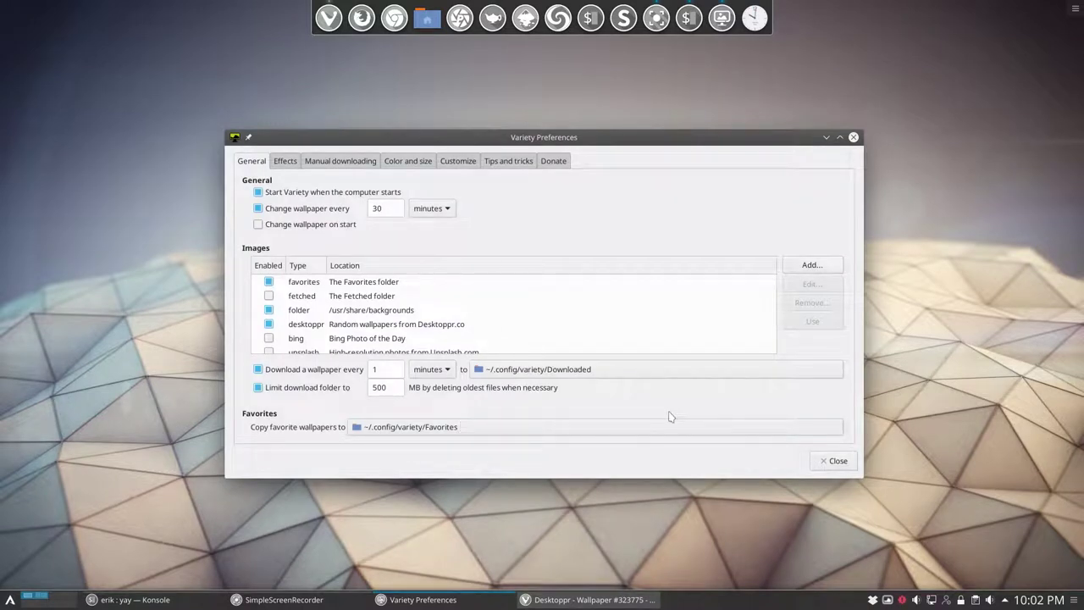
click(823, 460)
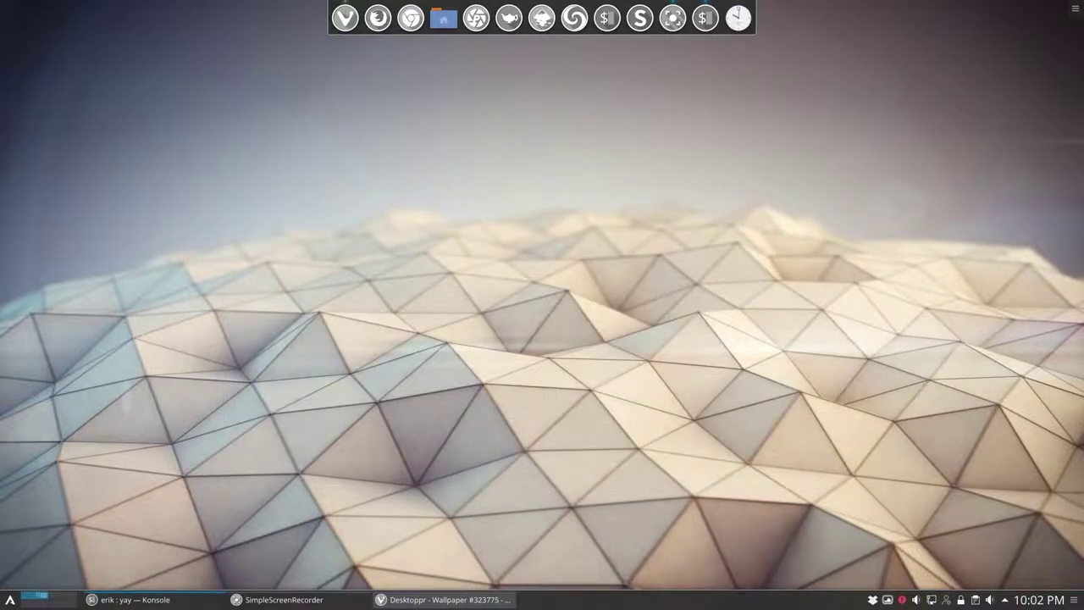
drag(978, 138, 882, 138)
mouse_move(1083, 0)
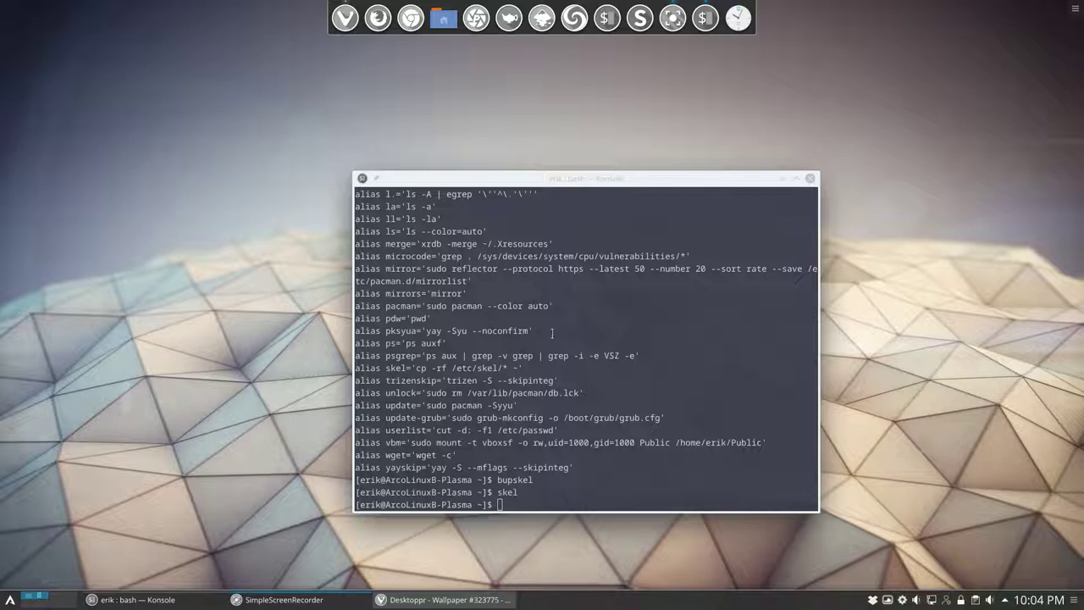
- Examine the list of defined aliases in the Konsole output, including bupskel, skel and pksyua
scroll(551, 333, up, 4)
scroll(552, 333, up, 4)
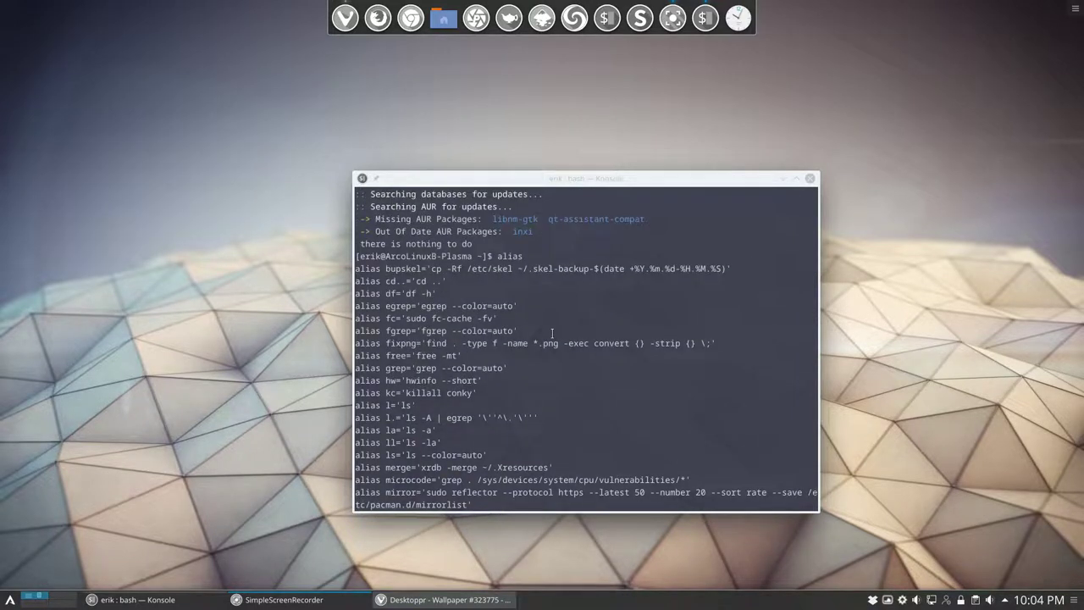
scroll(551, 333, down, 2)
scroll(552, 333, down, 5)
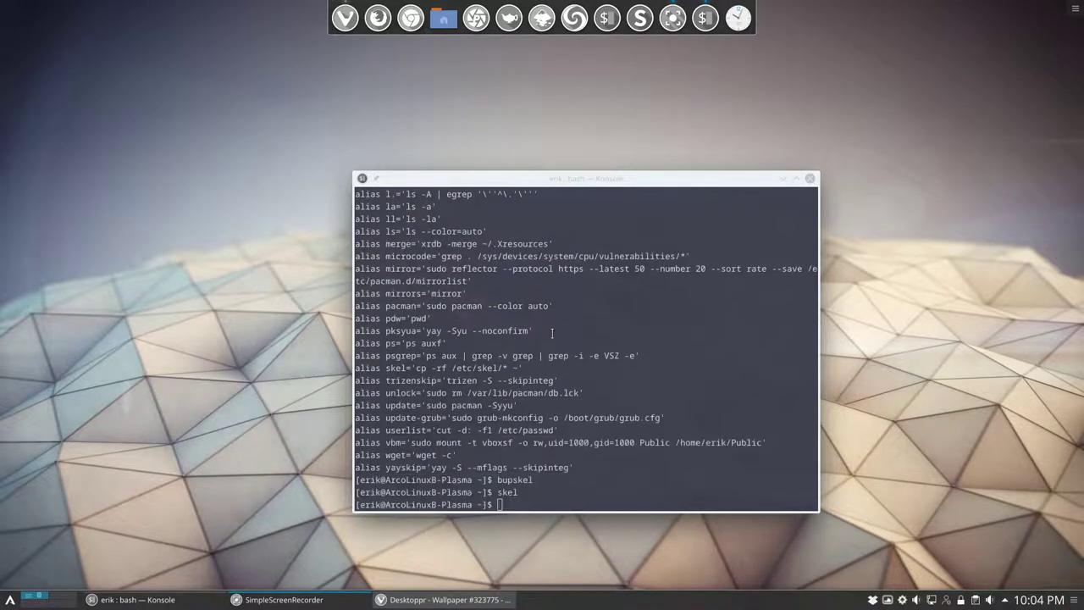
scroll(551, 333, up, 7)
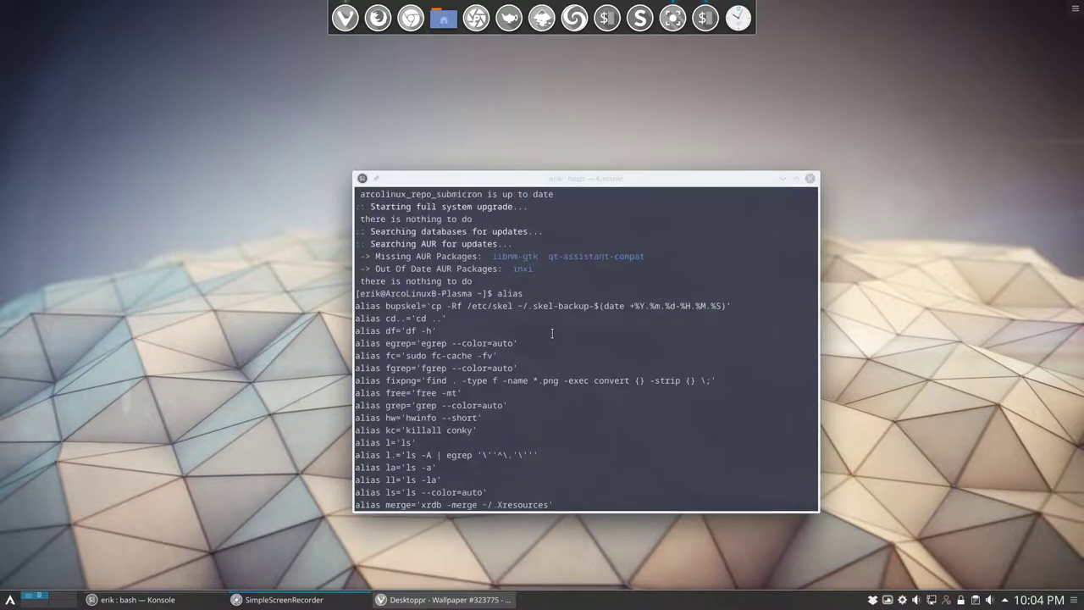
- Move the Konsole window aside and run pksyua in a second terminal window, authenticating with the sudo password
drag(617, 188, 856, 147)
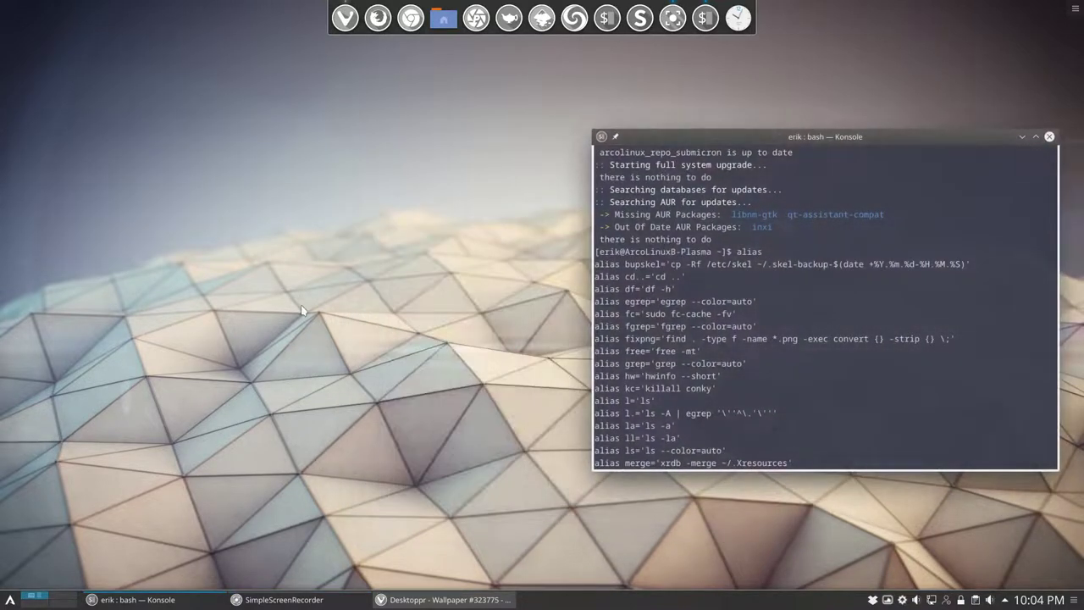
key(ctrl+alt+t)
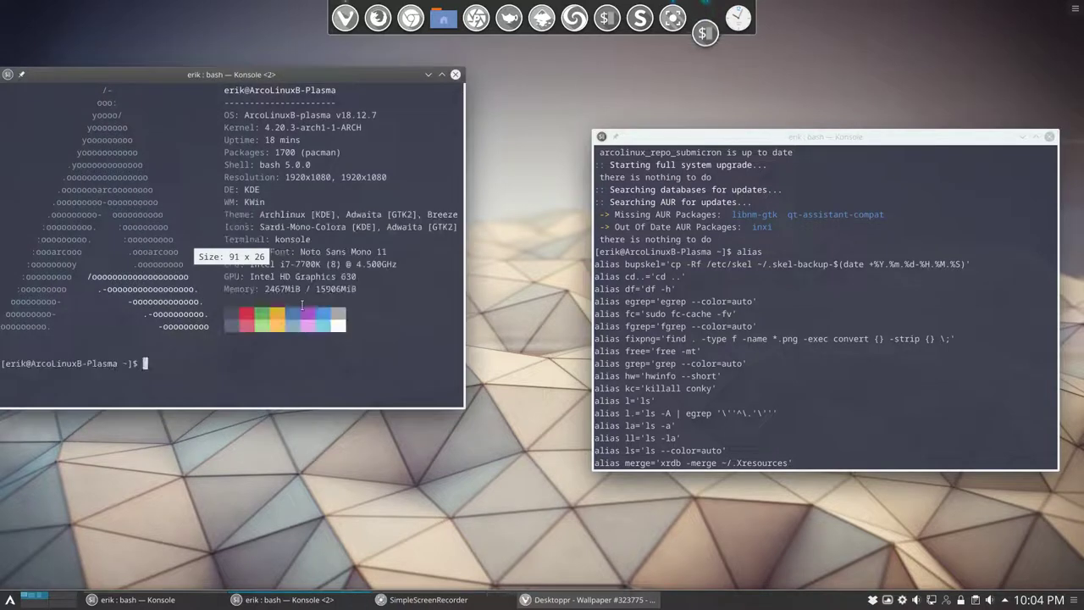
text(pks)
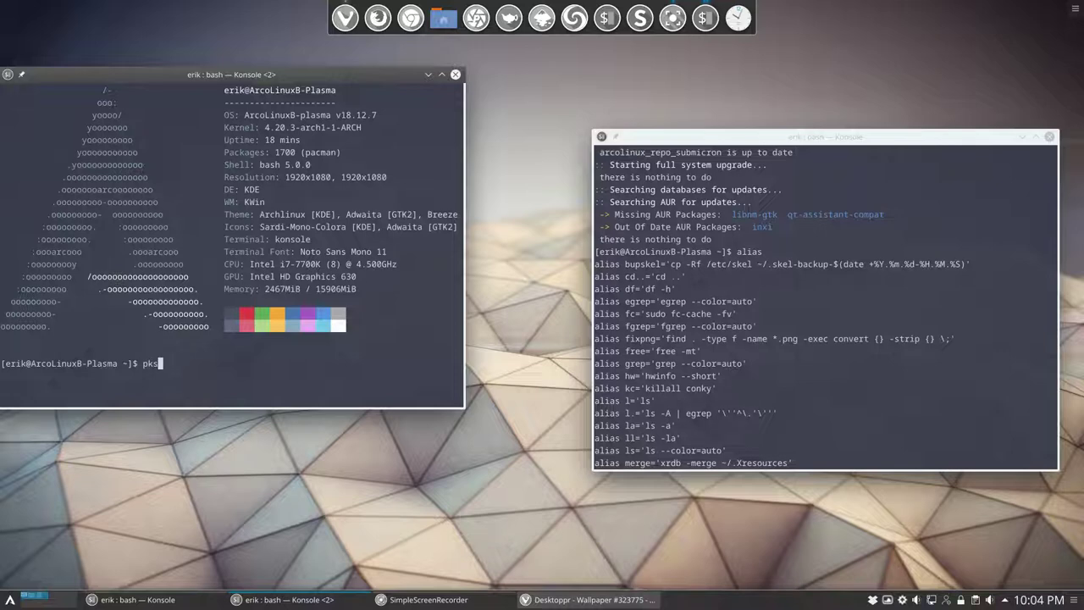
text(uyua)
key(Return)
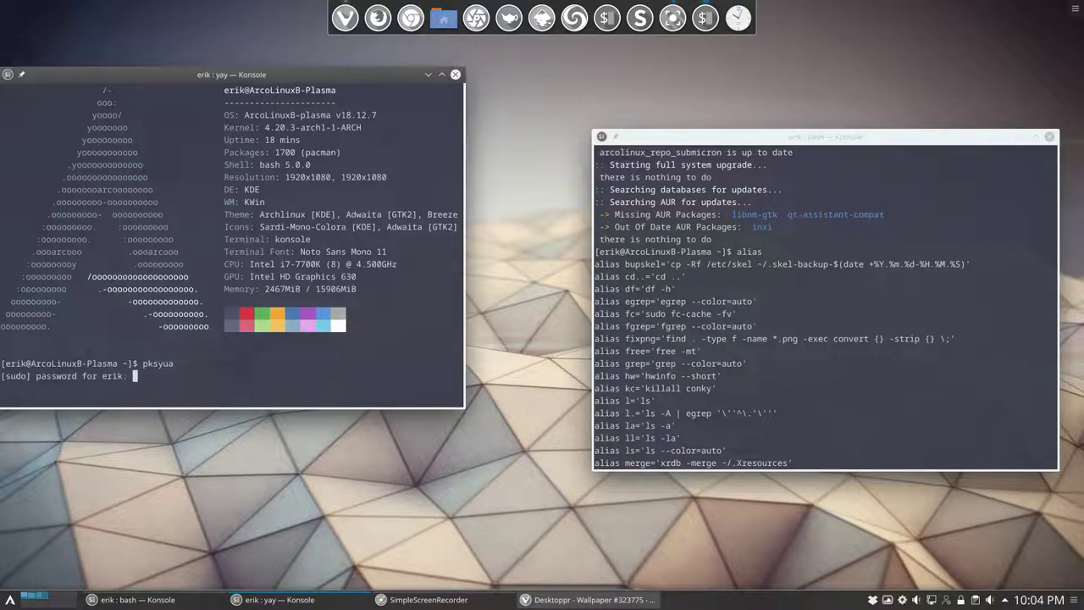
key(Return)
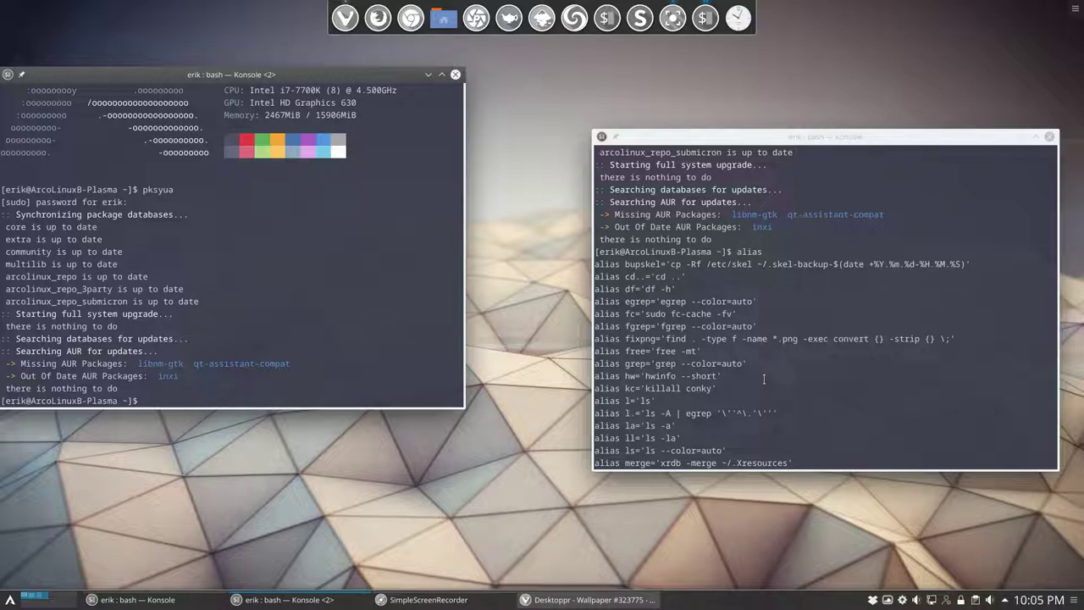
- Recall pksyua in the second terminal and skel in the first, and review the first one's pamac-aur upgrade and alias output
key(Up)
click(763, 379)
key(Up)
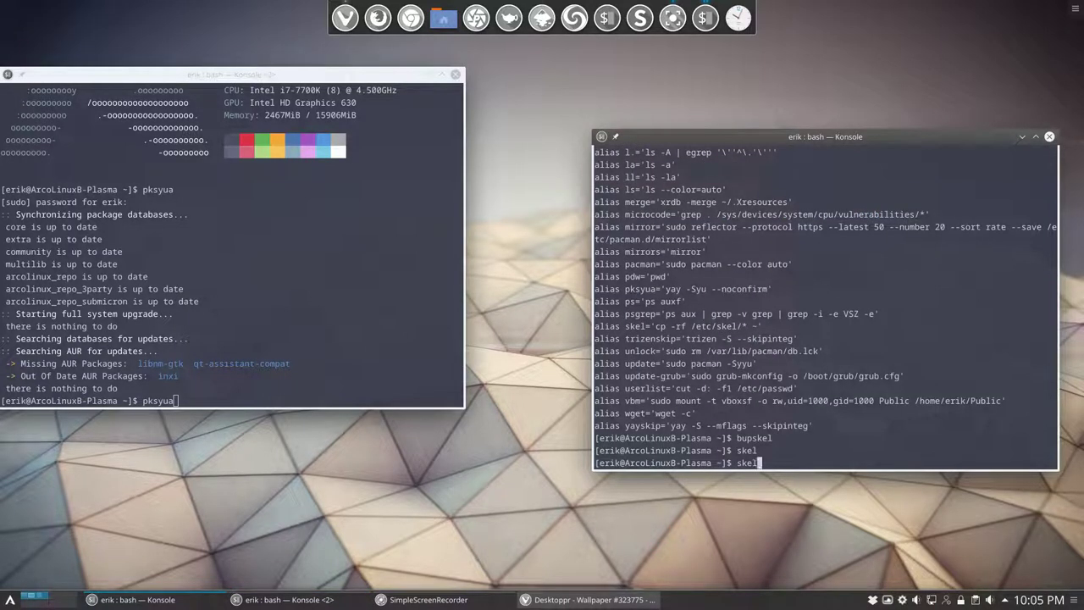
scroll(748, 379, up, 5)
scroll(748, 378, up, 8)
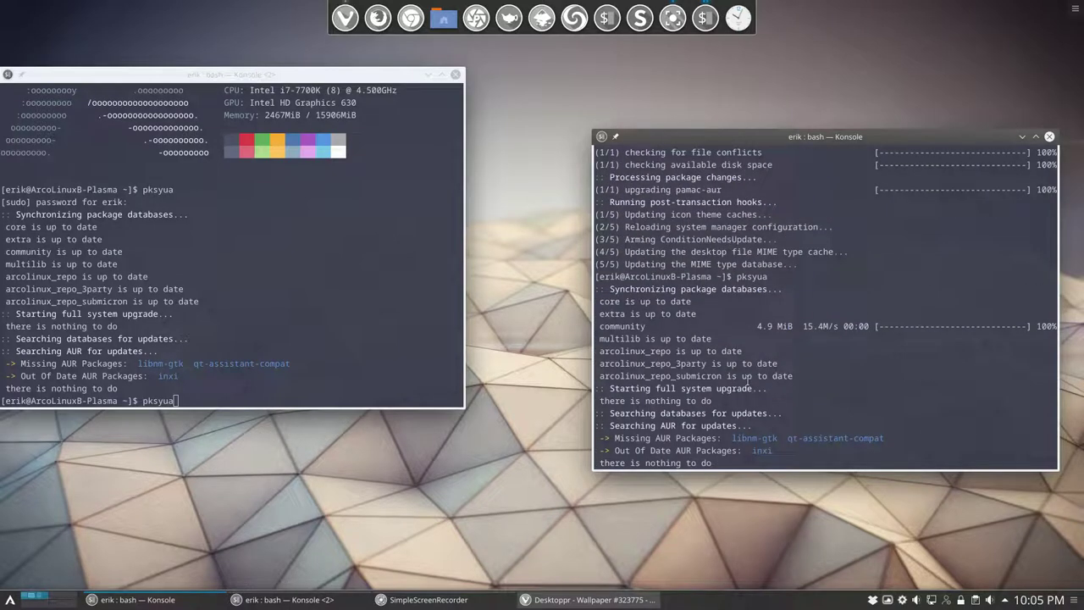
scroll(748, 378, up, 11)
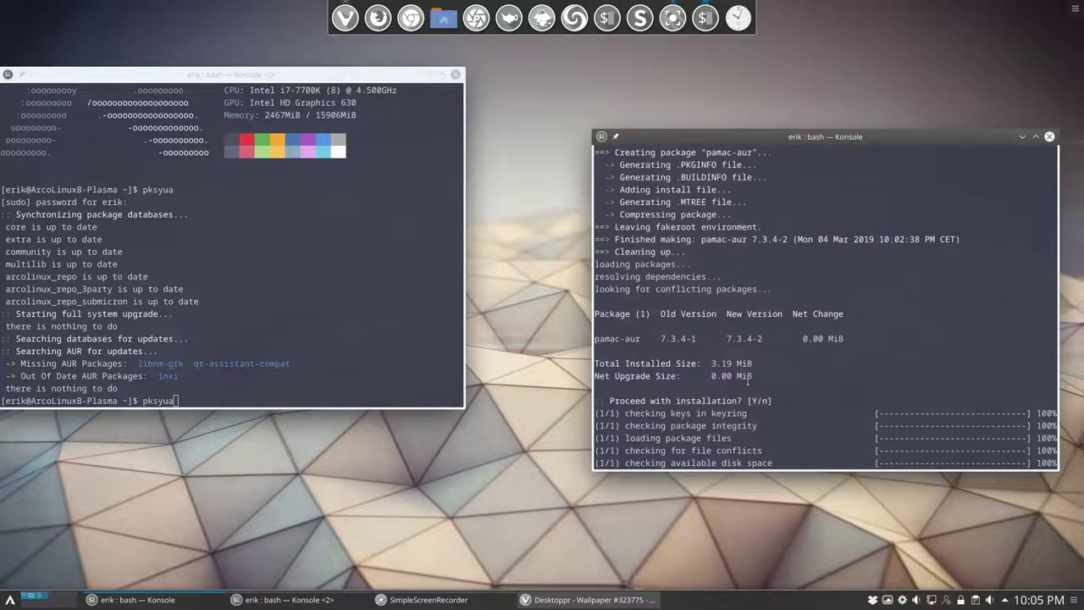
scroll(748, 379, down, 18)
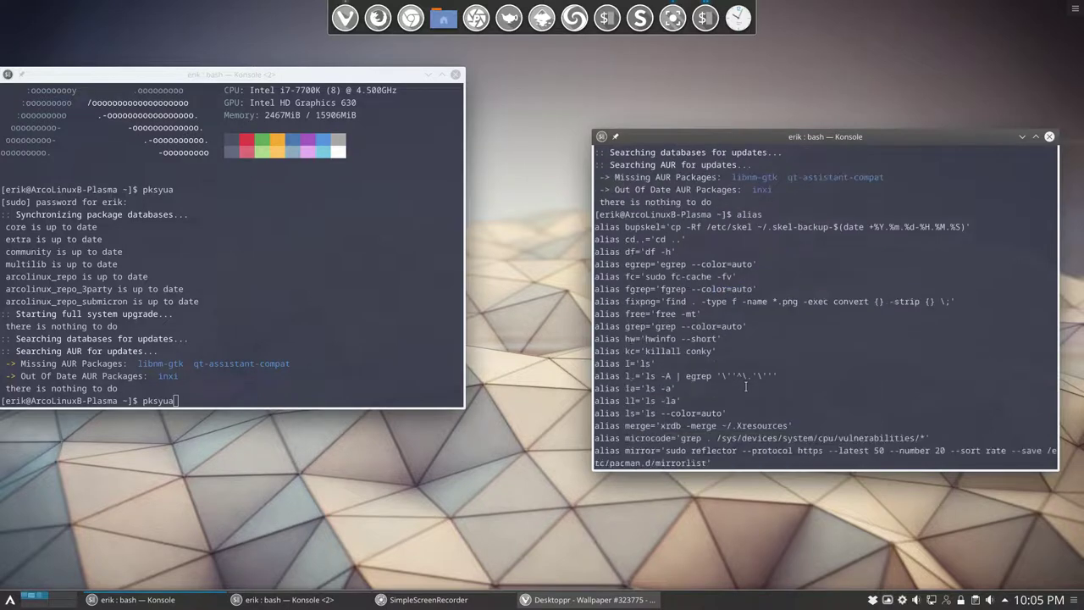
- Highlight the bupskel command at the end of the alias output and open the home folder in Dolphin to view the skel backups
scroll(746, 387, down, 6)
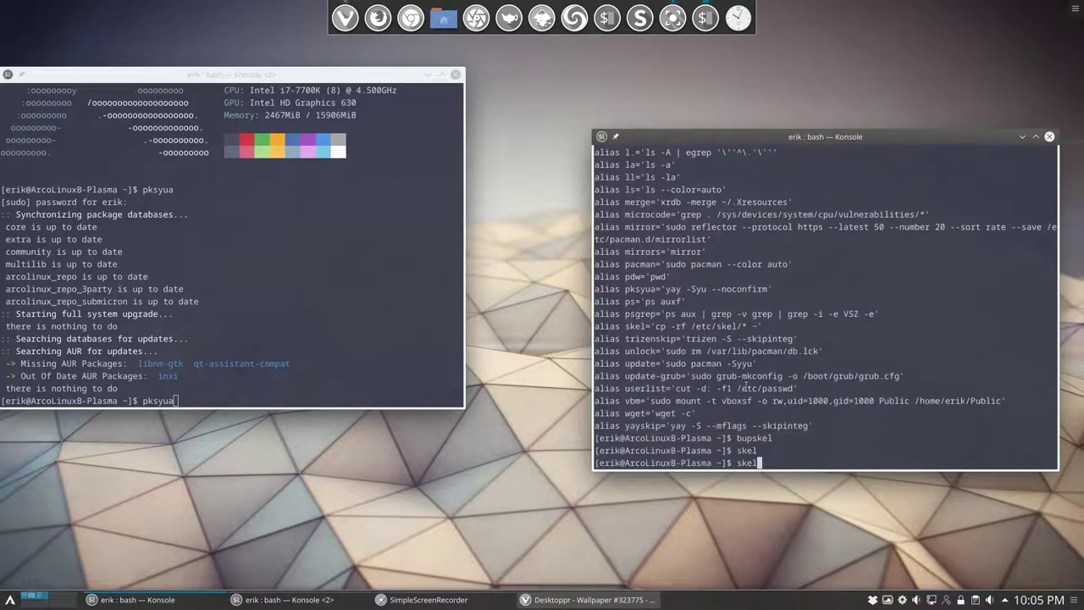
drag(737, 438, 773, 438)
click(566, 507)
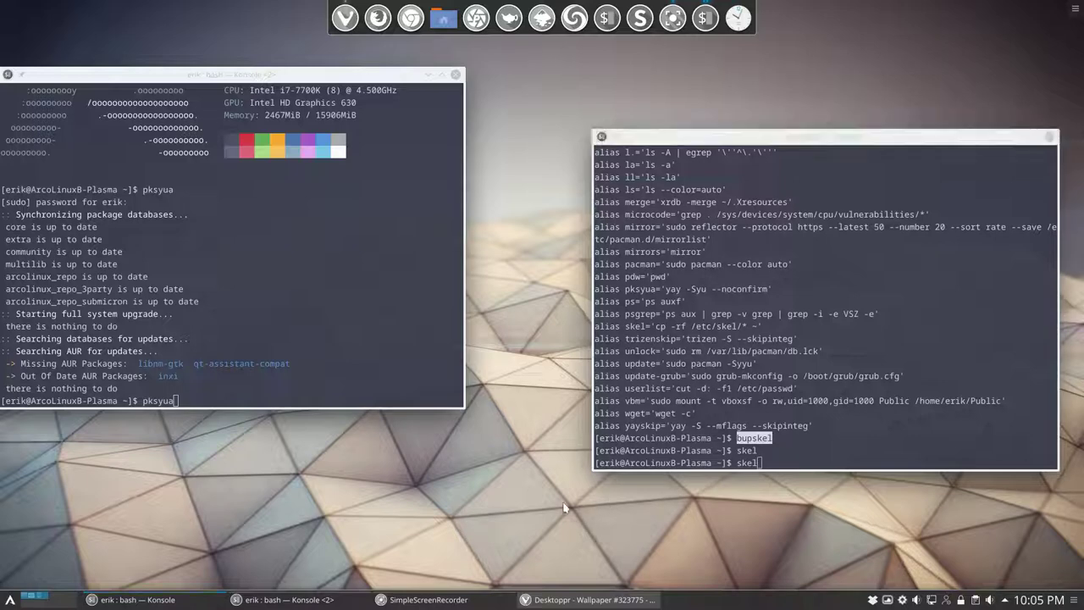
key(super+e)
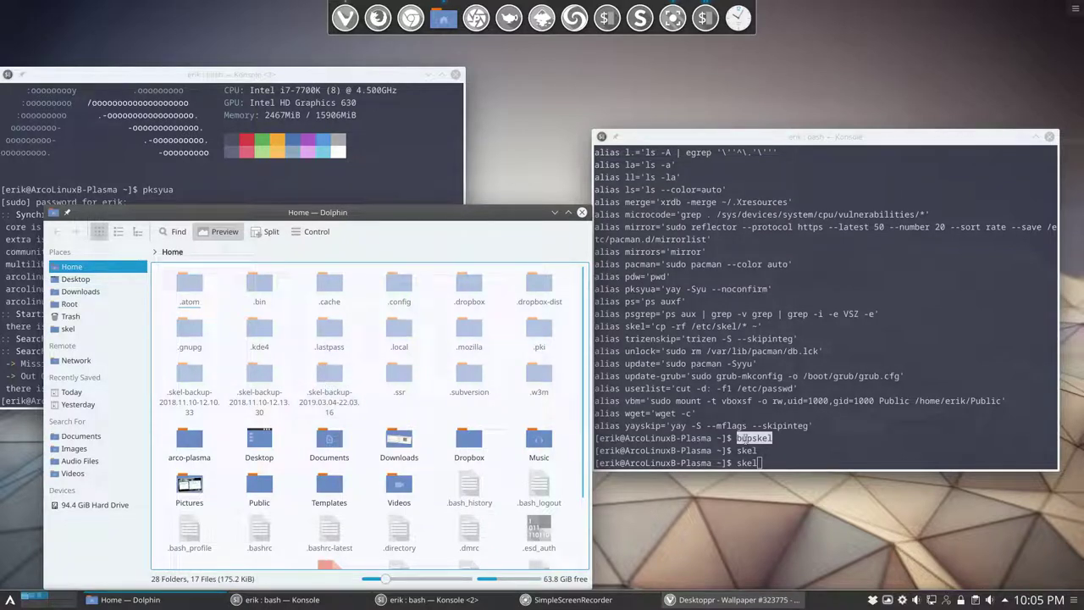
click(746, 451)
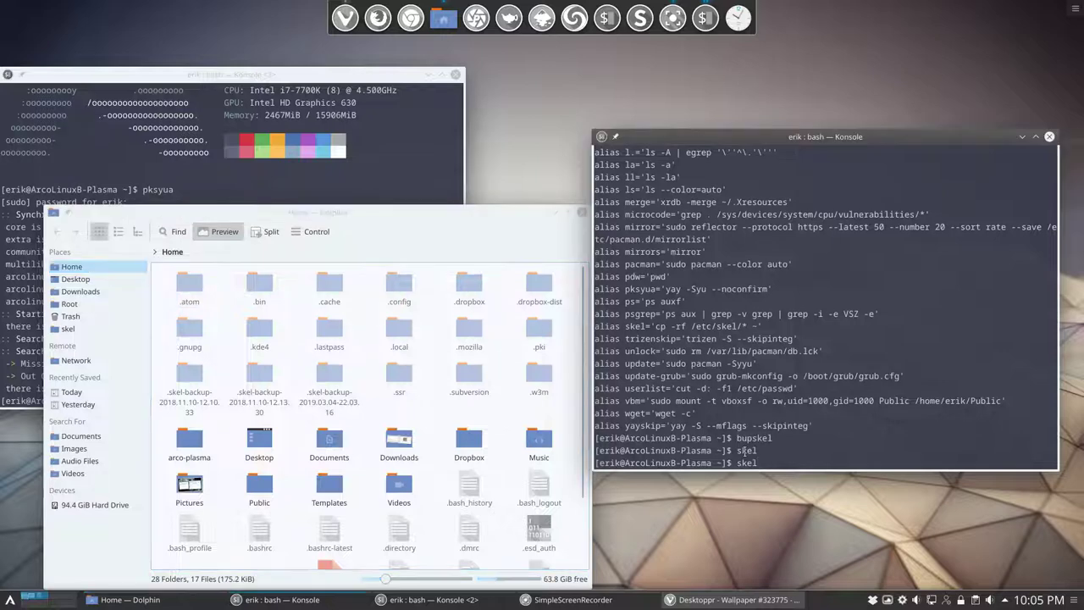
- Move the Dolphin window over, open the skel folder and select all of its folders and files
drag(331, 217, 569, 219)
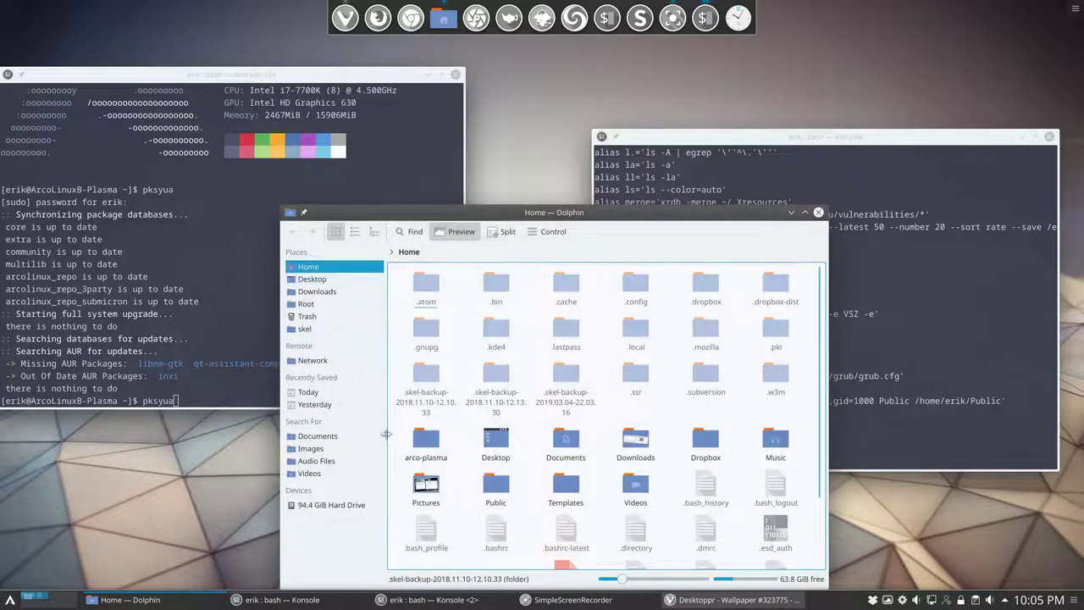
click(327, 331)
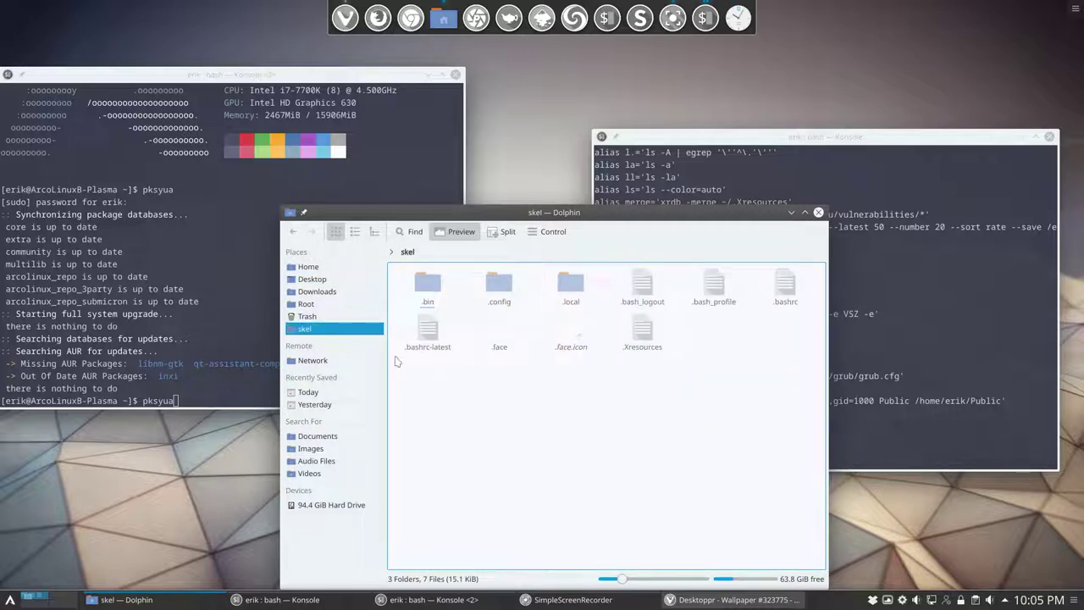
drag(413, 375, 805, 271)
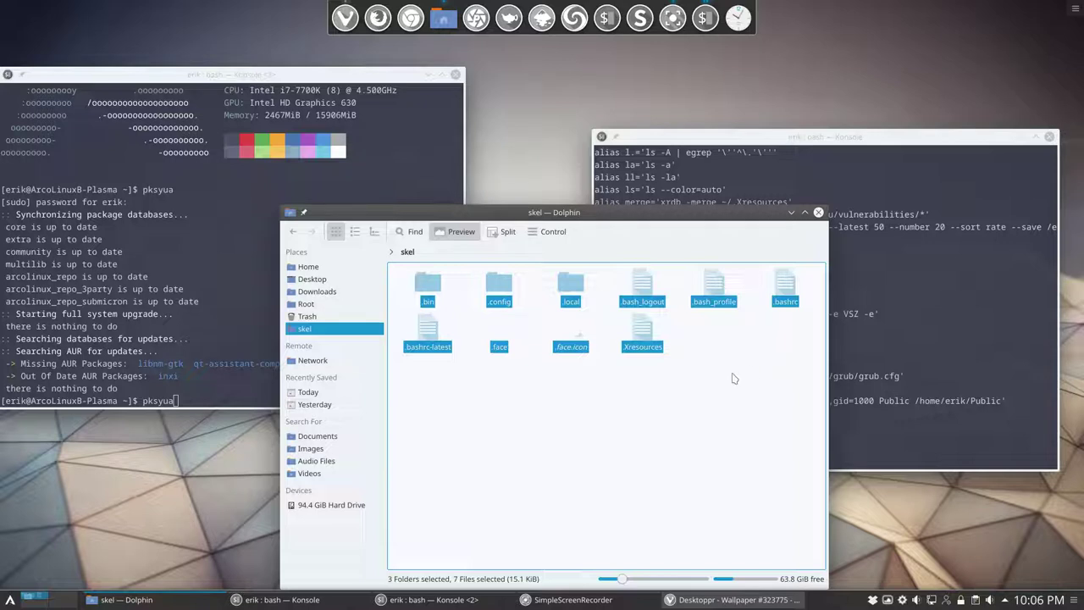
drag(413, 389, 779, 273)
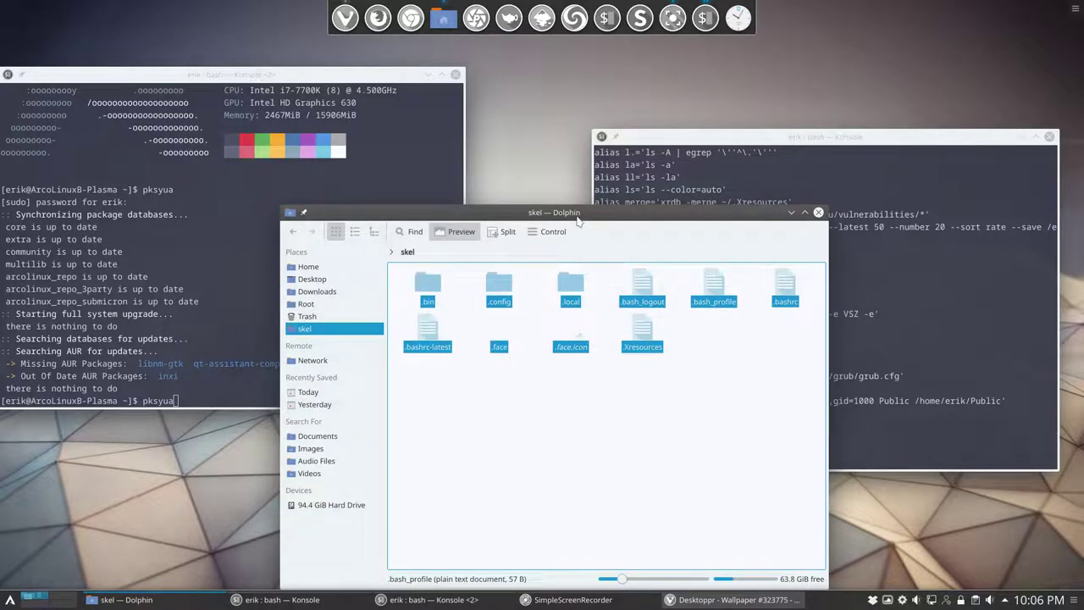
- Move the Dolphin window clear of the alias list and highlight the skel alias definition 'cp -rf /etc/skel/* ~' in the terminal
drag(581, 225, 414, 194)
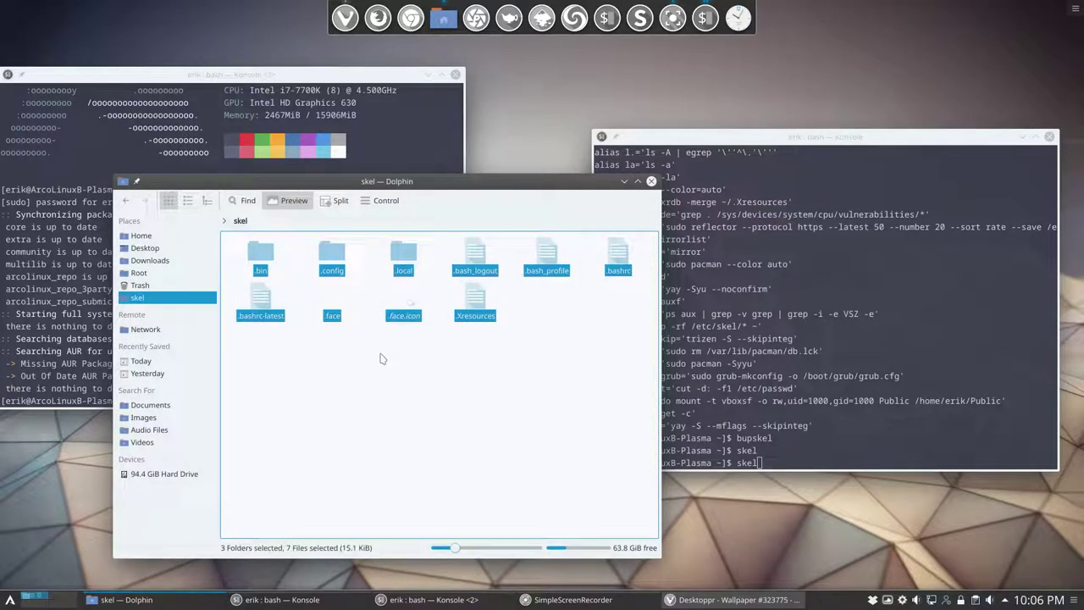
drag(380, 181, 289, 190)
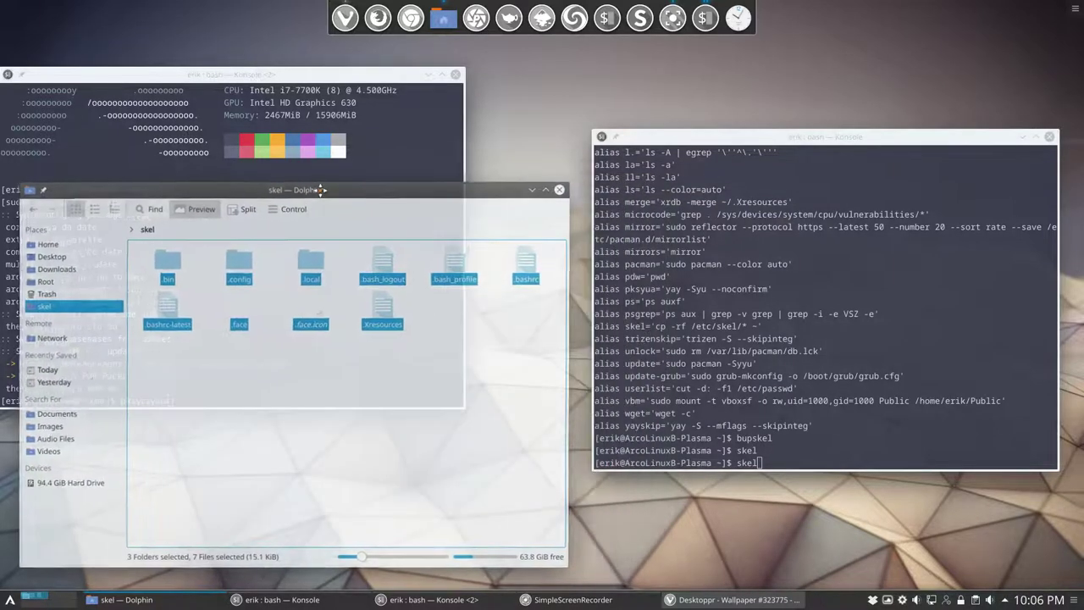
click(168, 363)
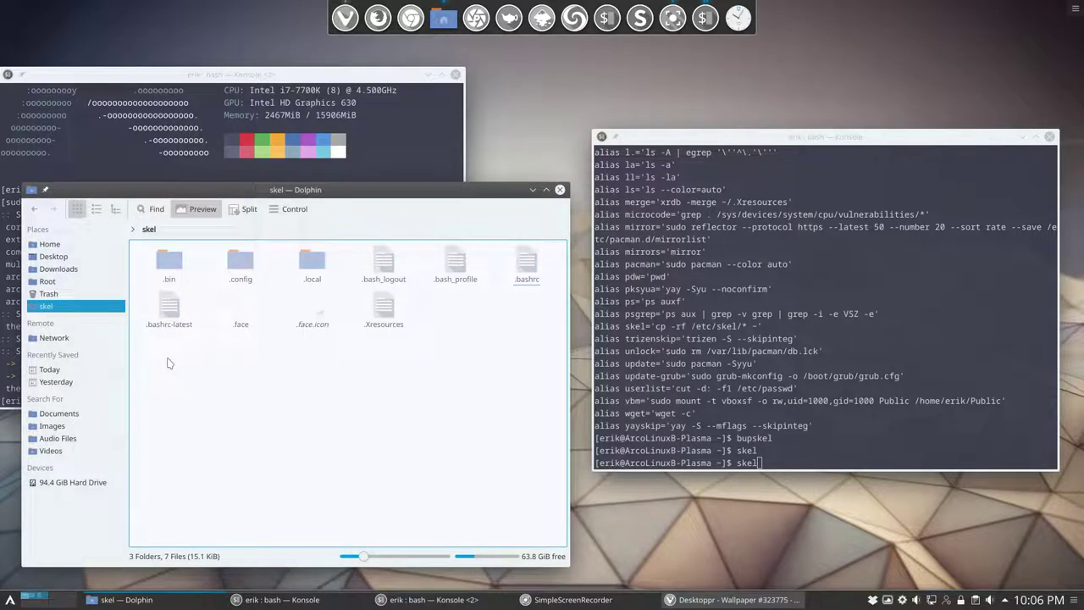
drag(168, 363, 461, 335)
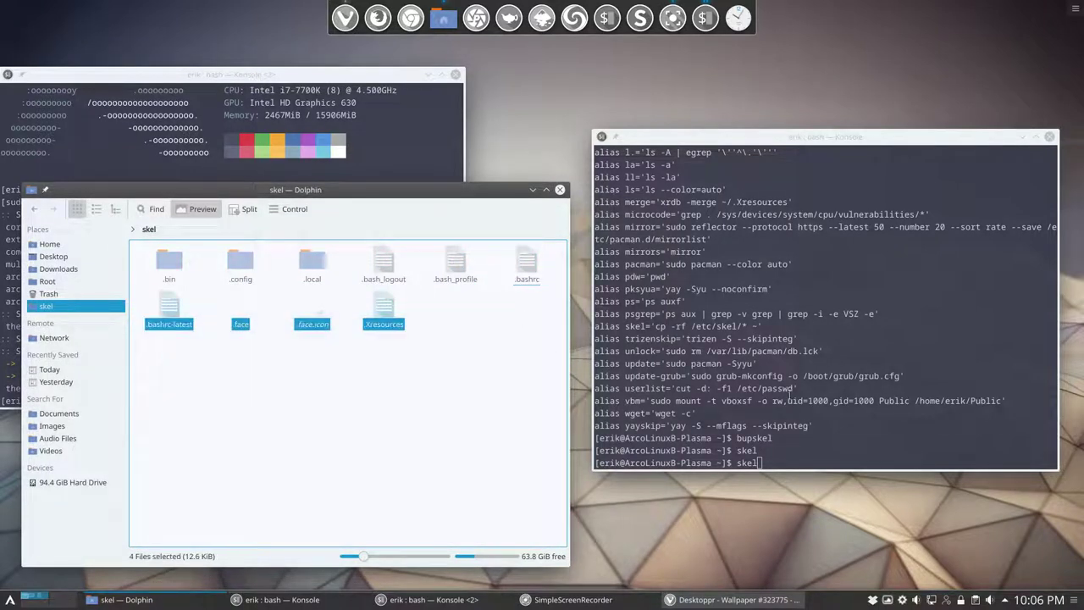
click(835, 416)
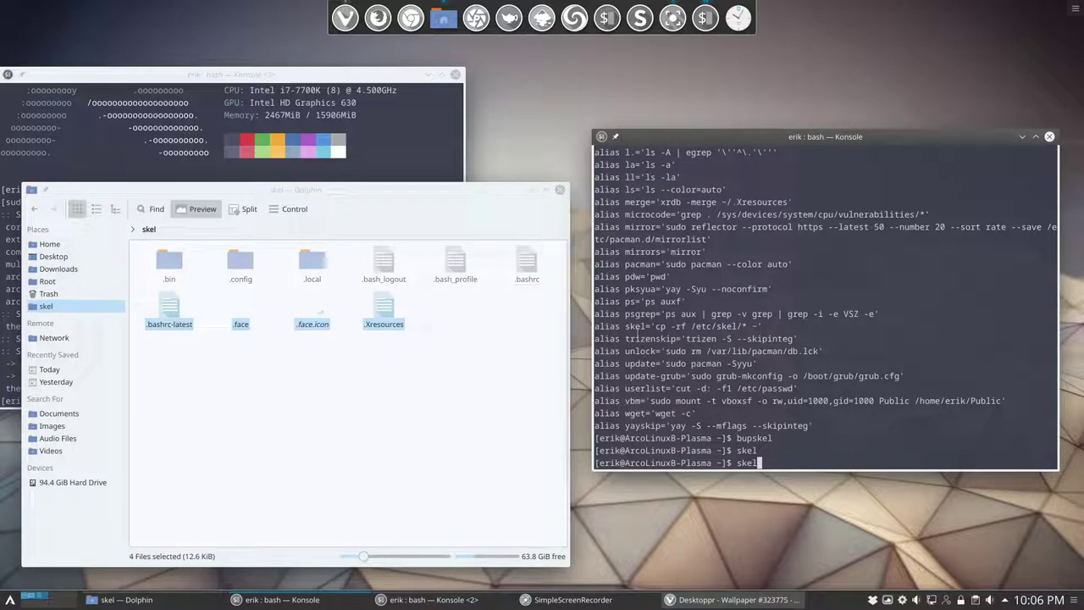
drag(649, 326, 793, 326)
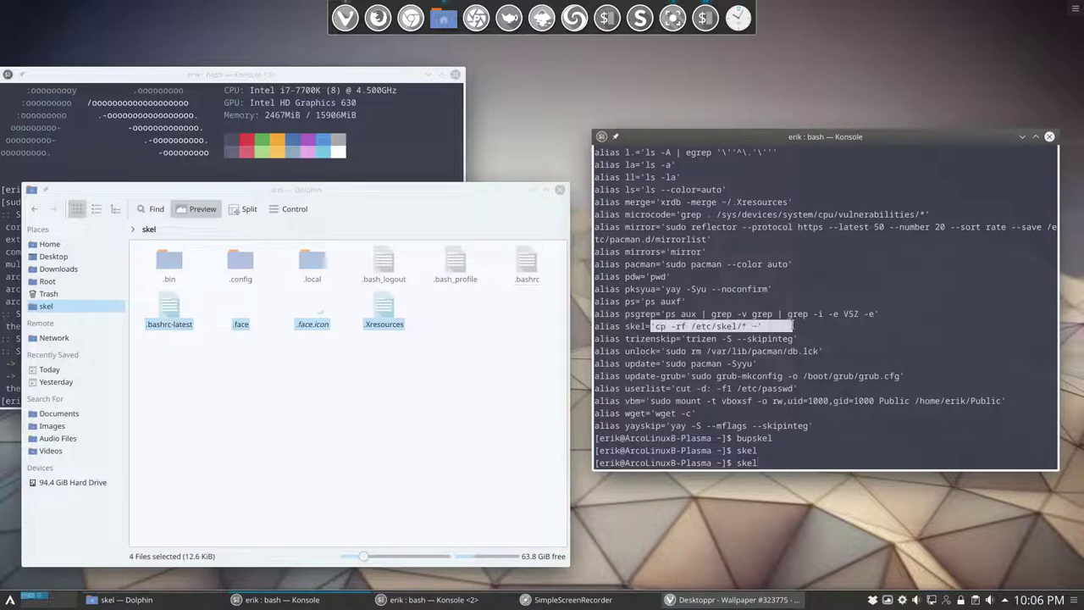
- Duplicate the .config folder inside the home folder, naming the copy .config-mine
click(60, 245)
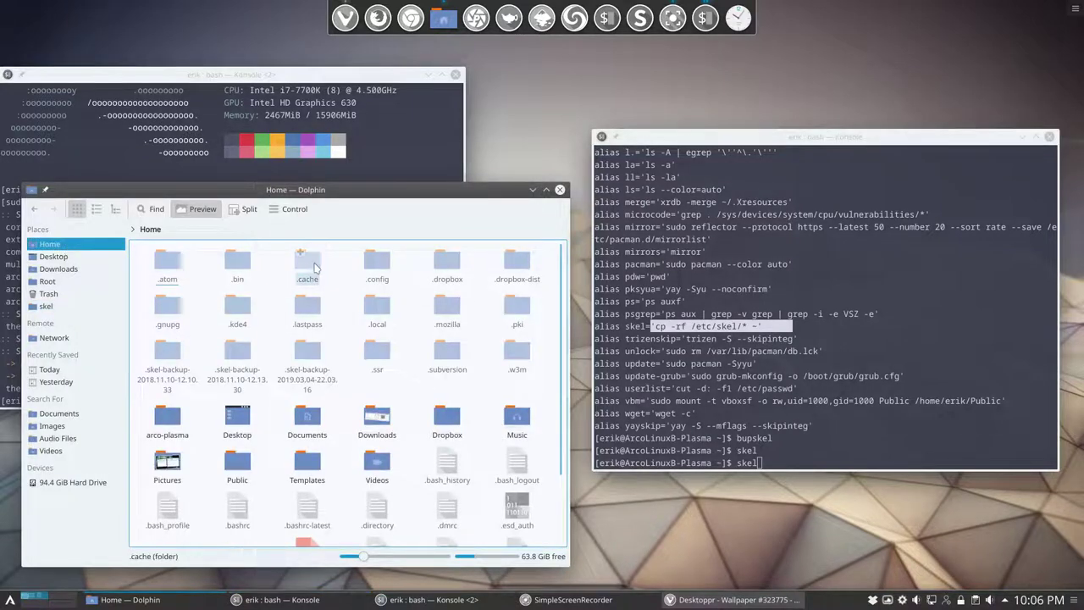
click(380, 268)
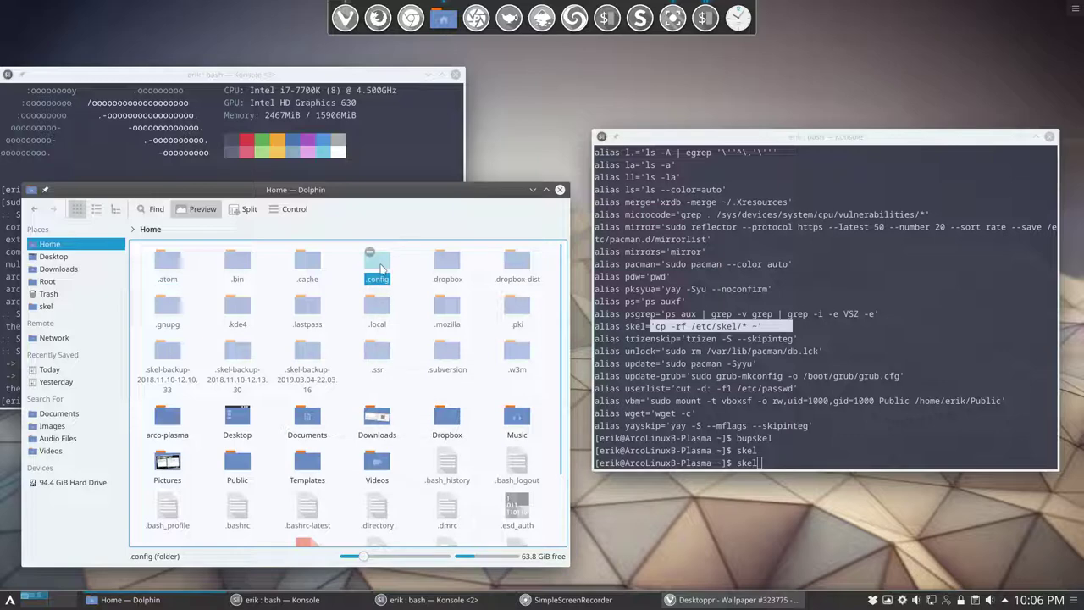
key(ctrl+v)
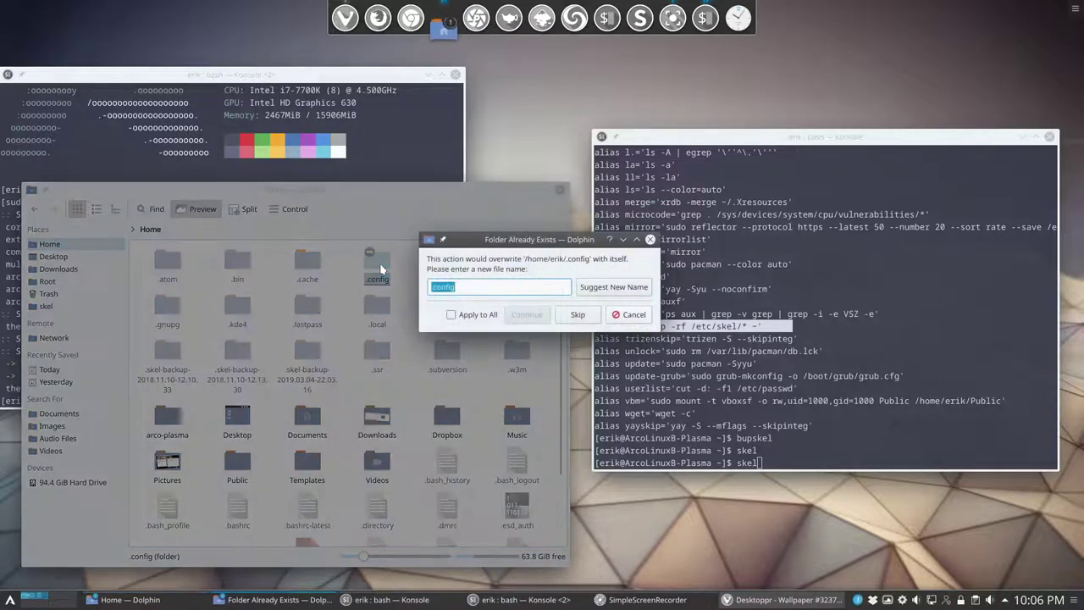
text(-mine)
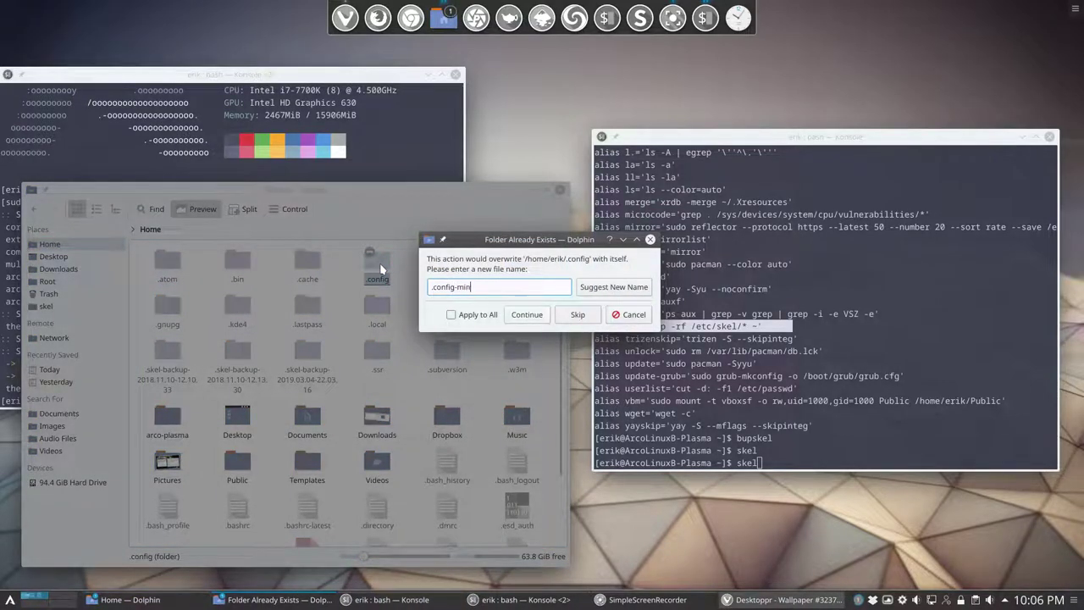
key(Return)
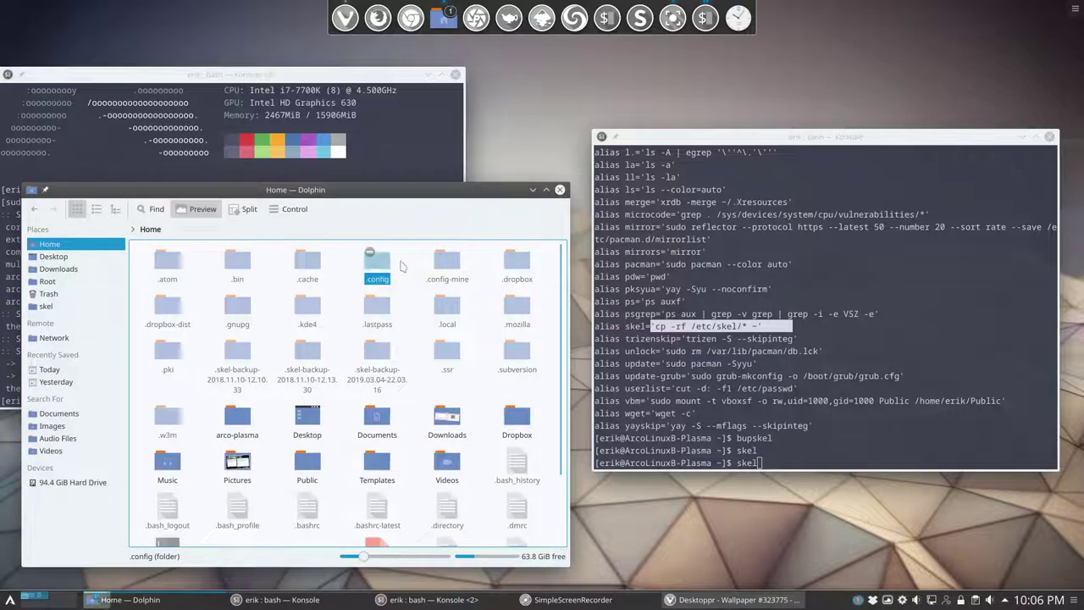
click(415, 265)
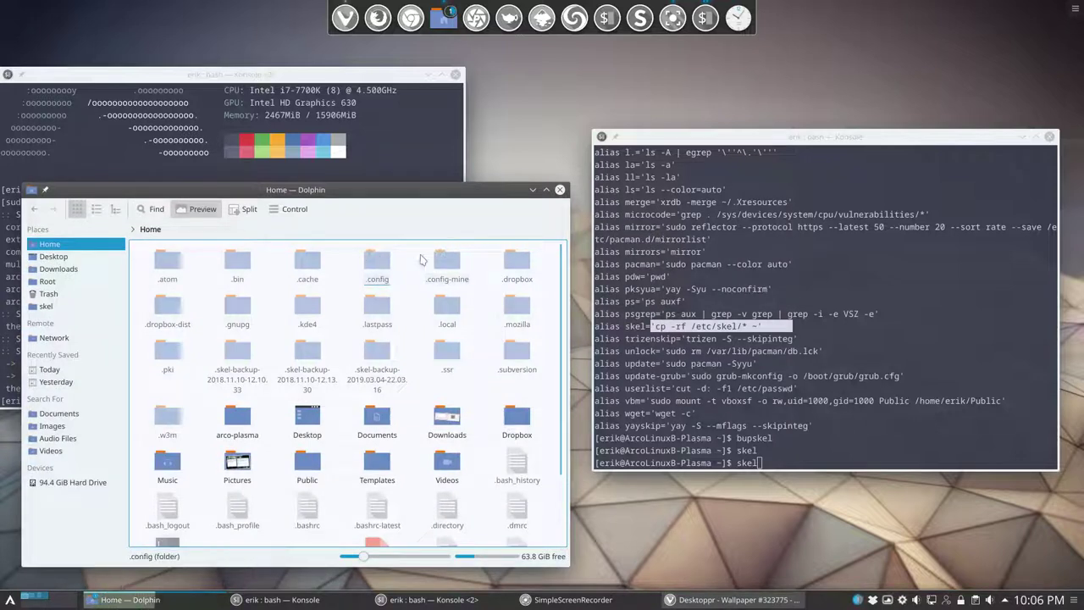
- Run the skel alias in the terminal showing the alias list
click(793, 446)
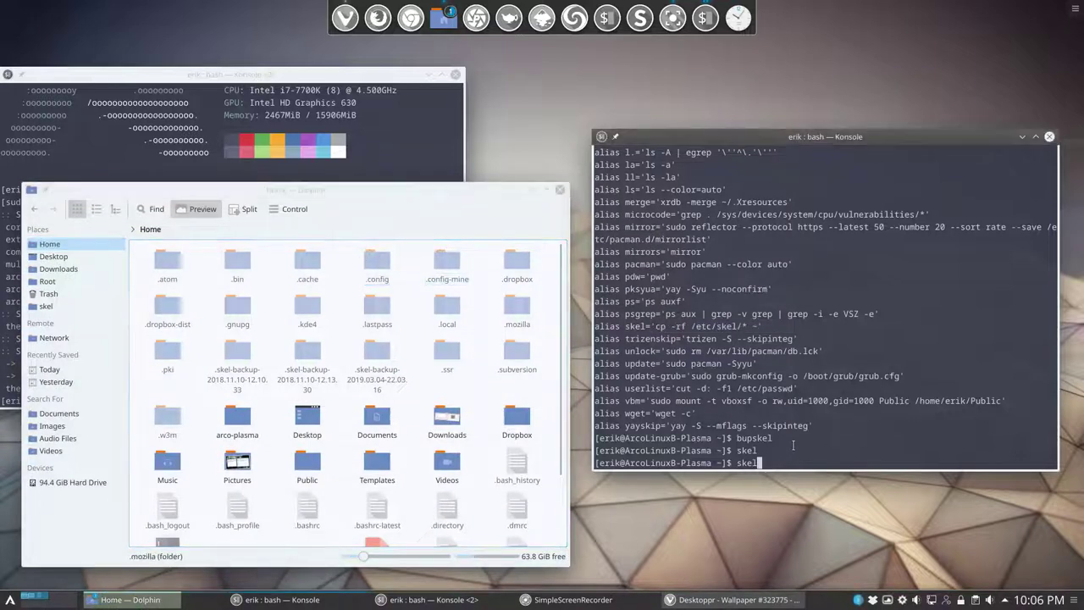
text(skel)
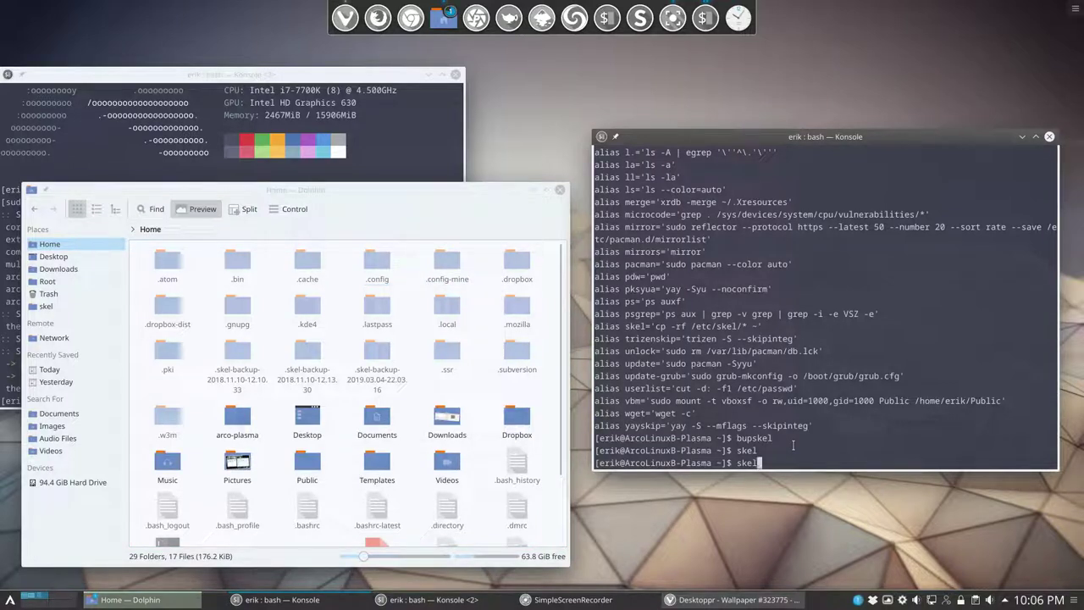
key(Return)
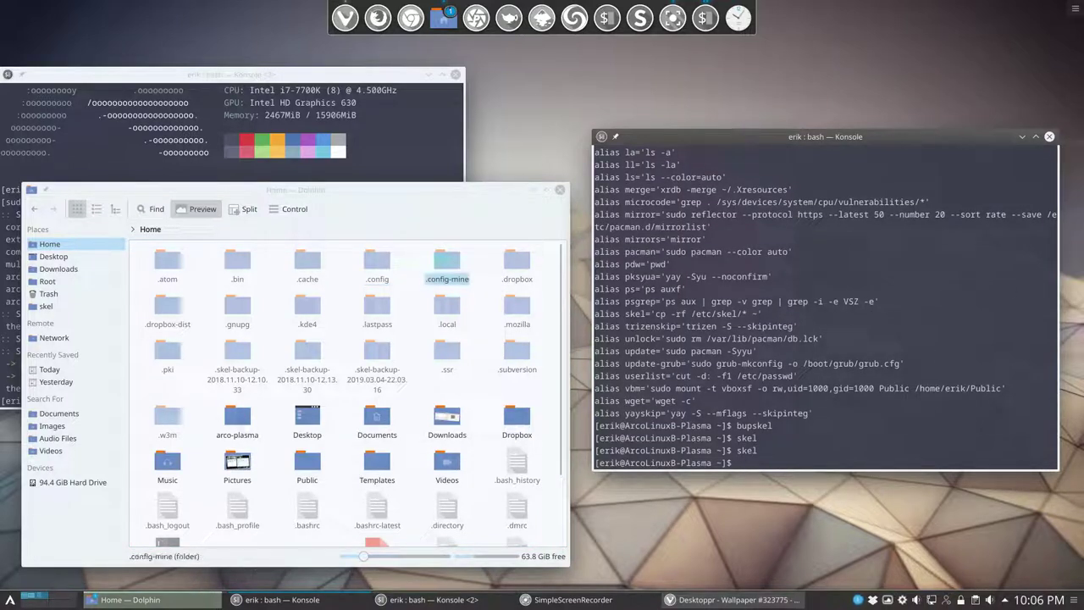
- Close the alias-list terminal, the Dolphin window and the remaining Konsole window
click(1050, 137)
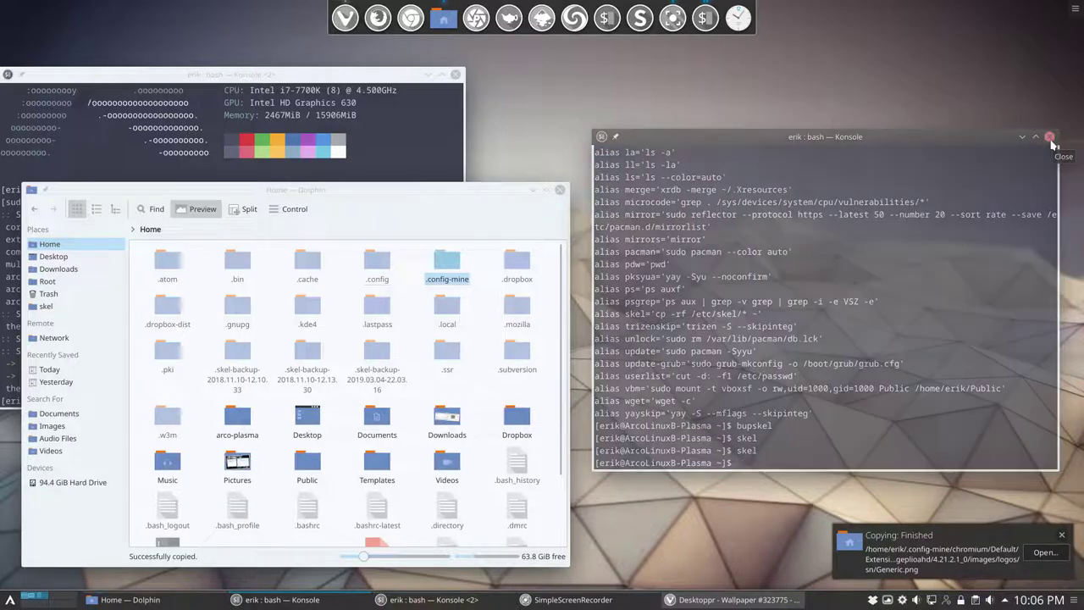
click(561, 190)
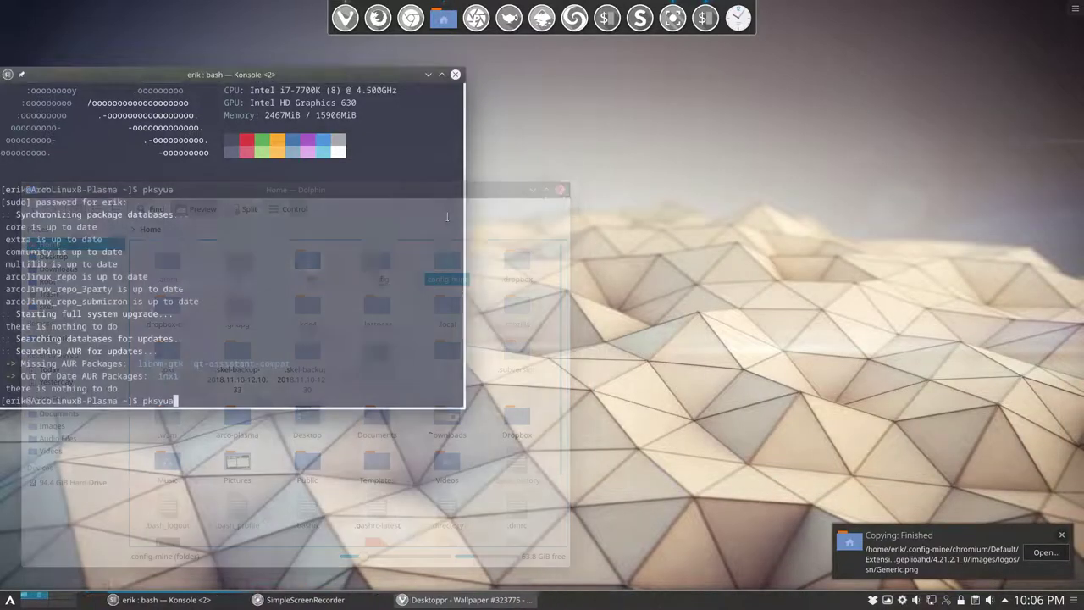
scroll(153, 278, up, 5)
scroll(156, 277, down, 5)
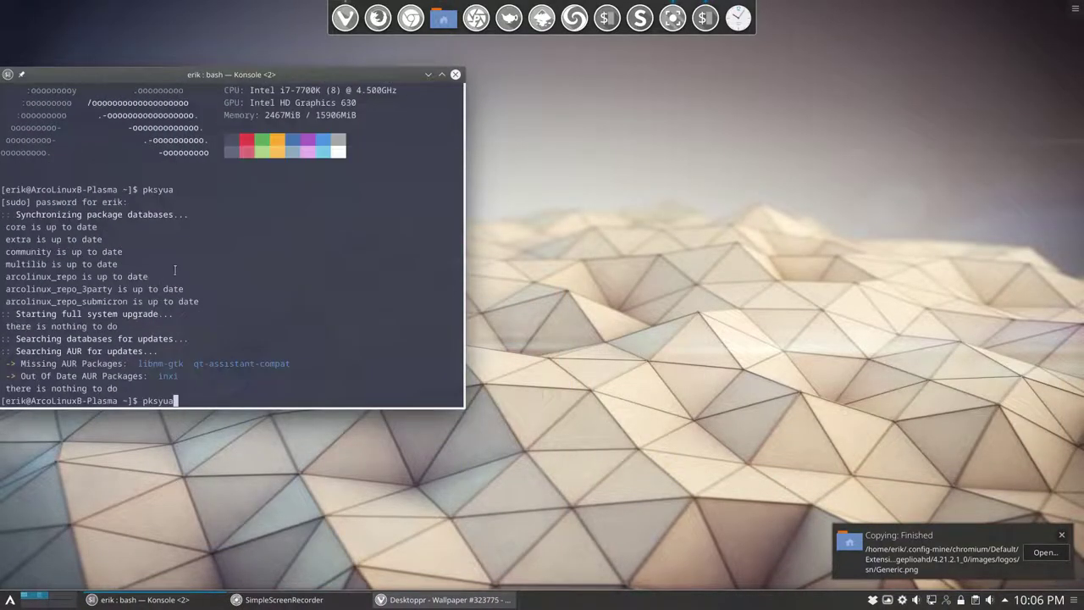
click(456, 76)
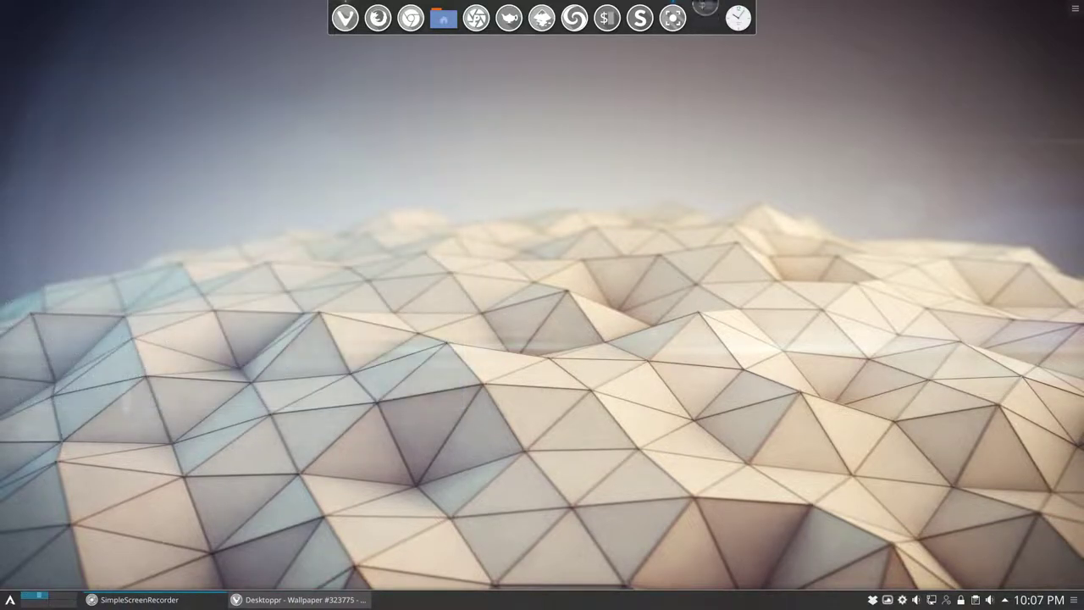